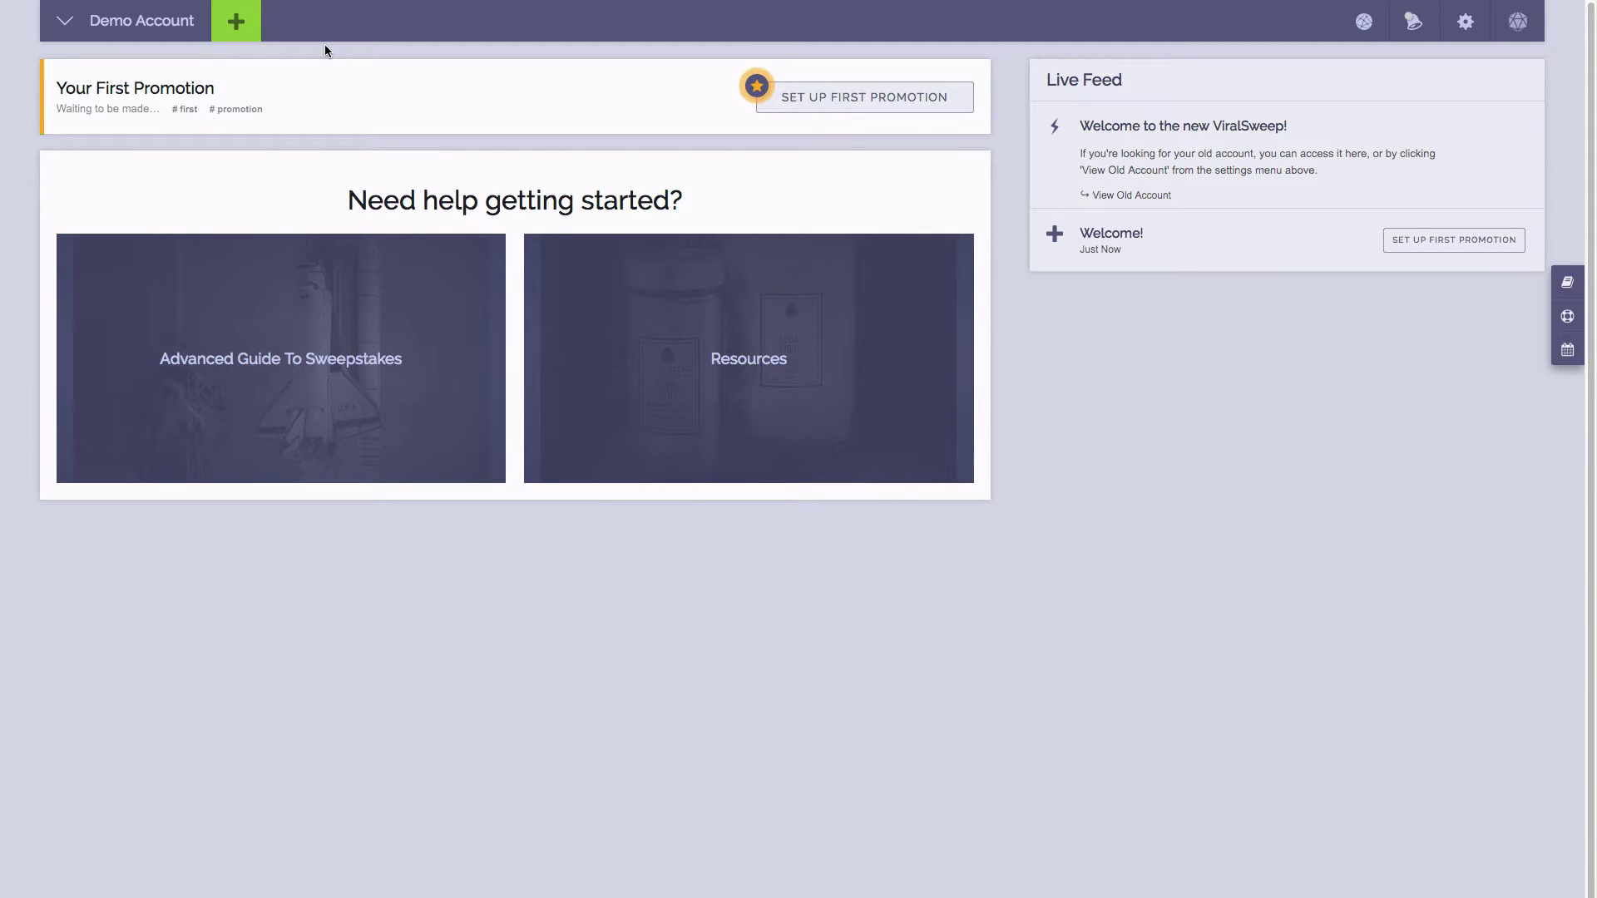
- Start a new Sweepstakes promotion from the green + button
click(249, 31)
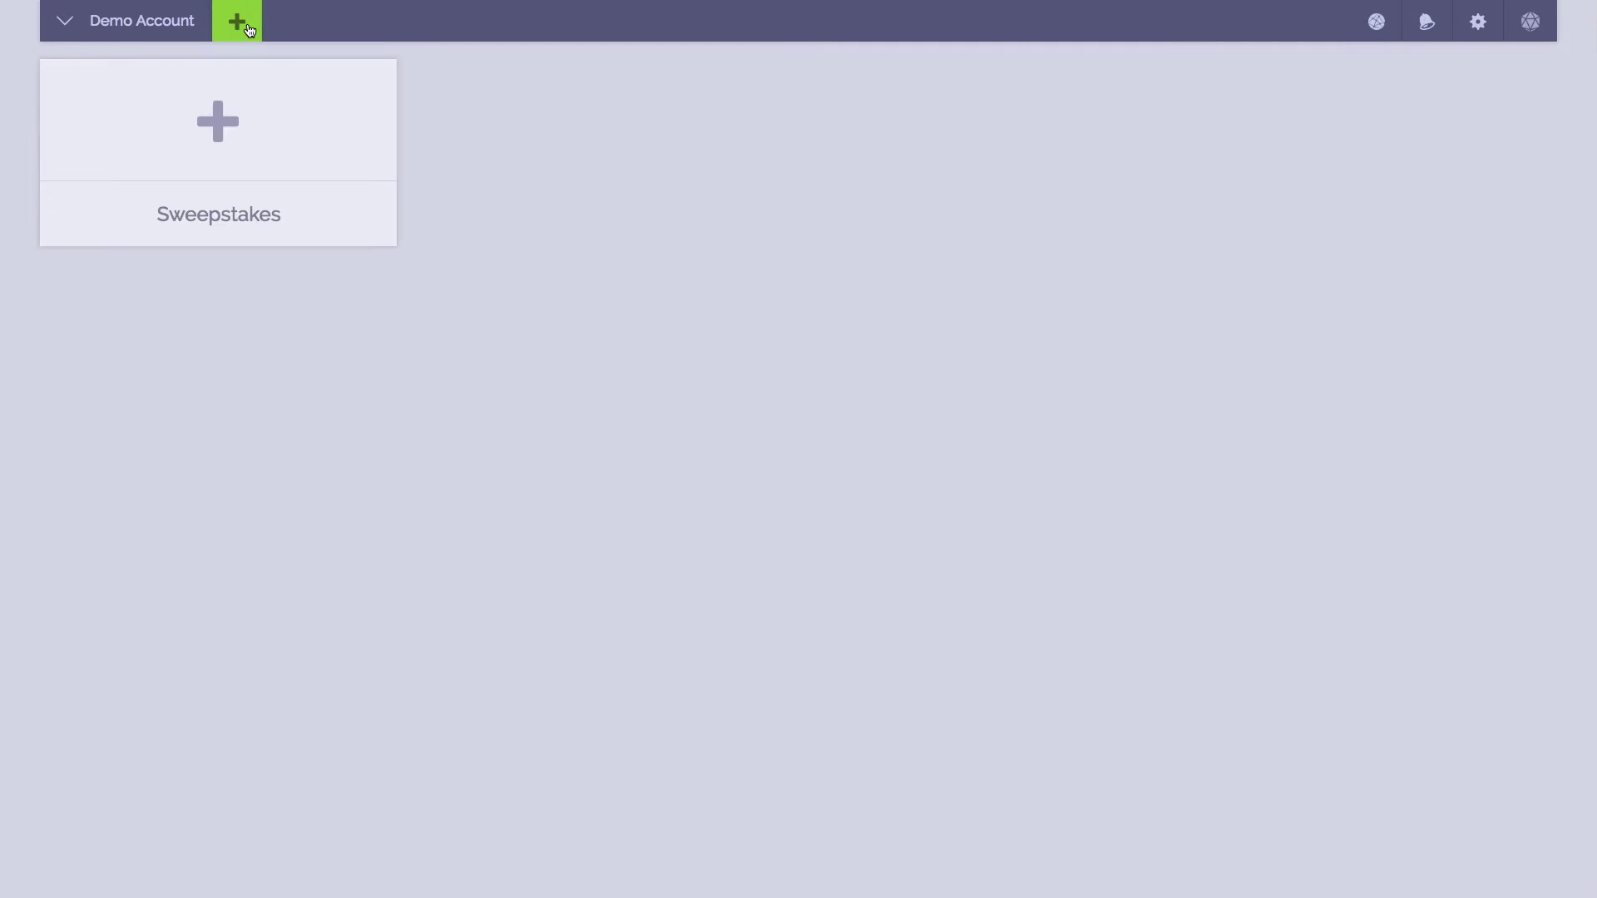
click(240, 111)
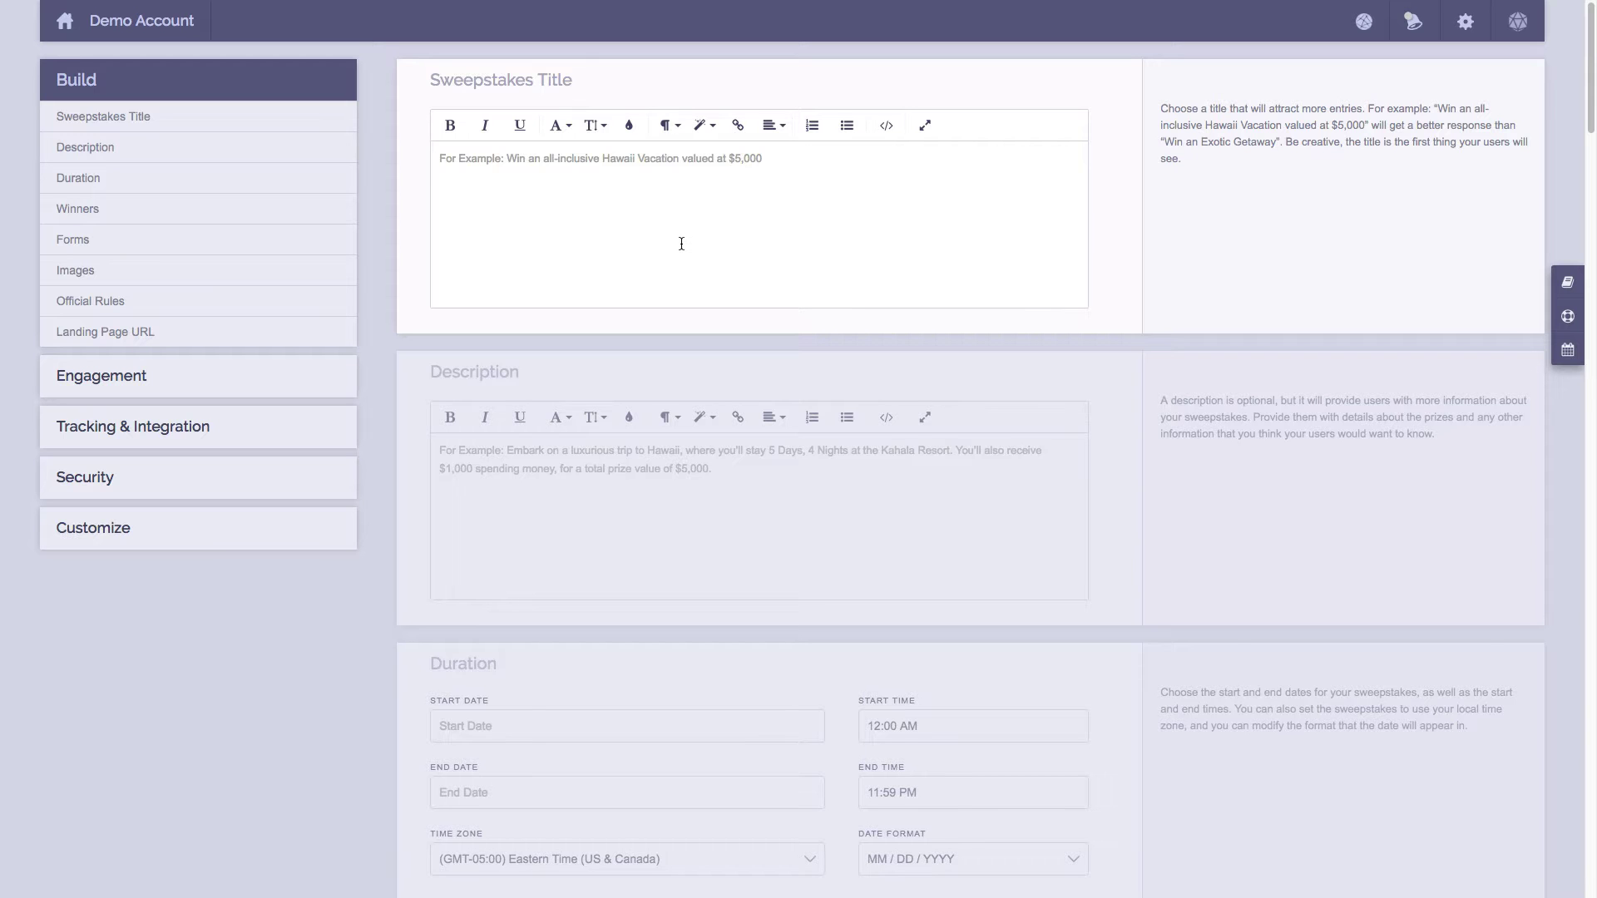
- Paste the title 'Win an all-inclusive Hawaii vacation valued at $5,000' and style it Georgia, 24, green
click(681, 244)
text(Win an all-inclusive Hawaii vacation valued at $5,000)
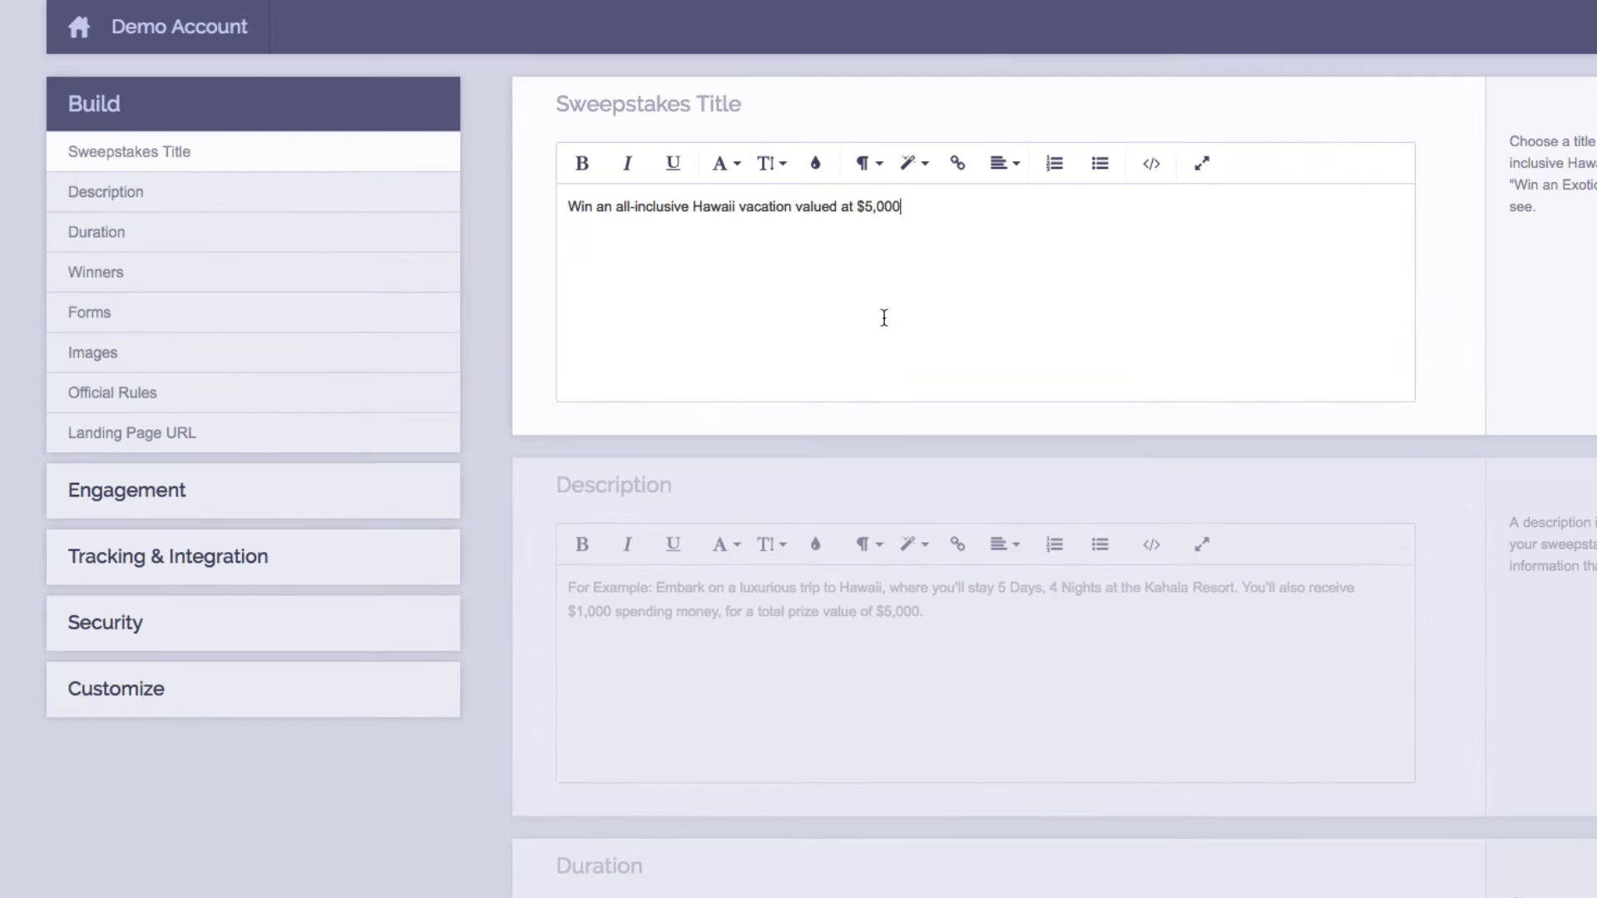
key(ctrl+a)
click(733, 171)
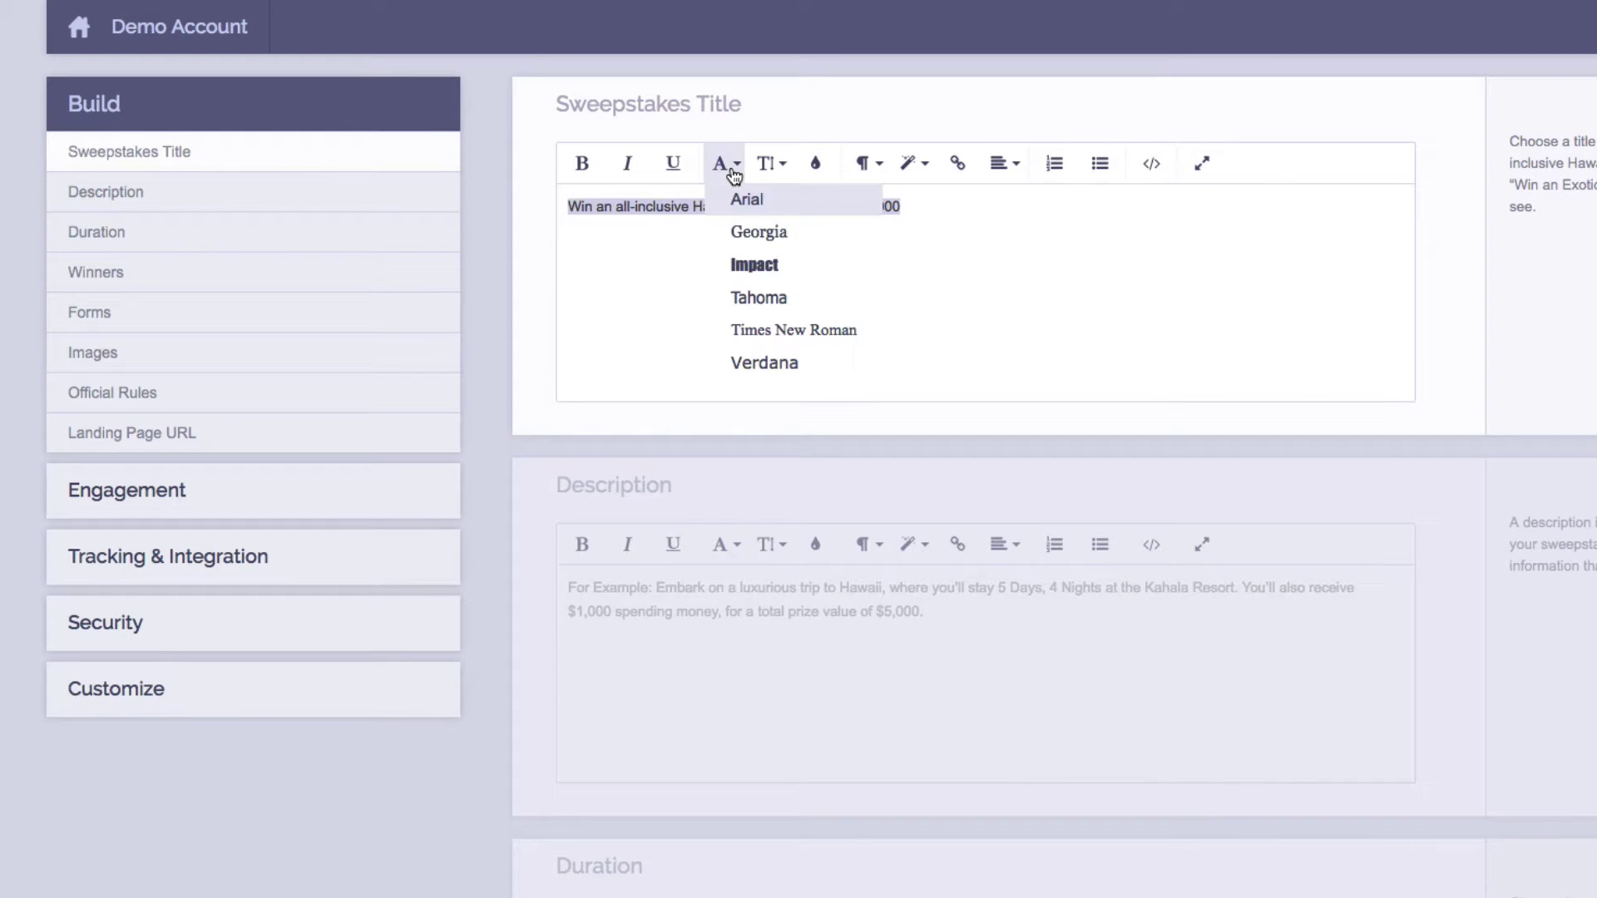
click(747, 234)
click(766, 171)
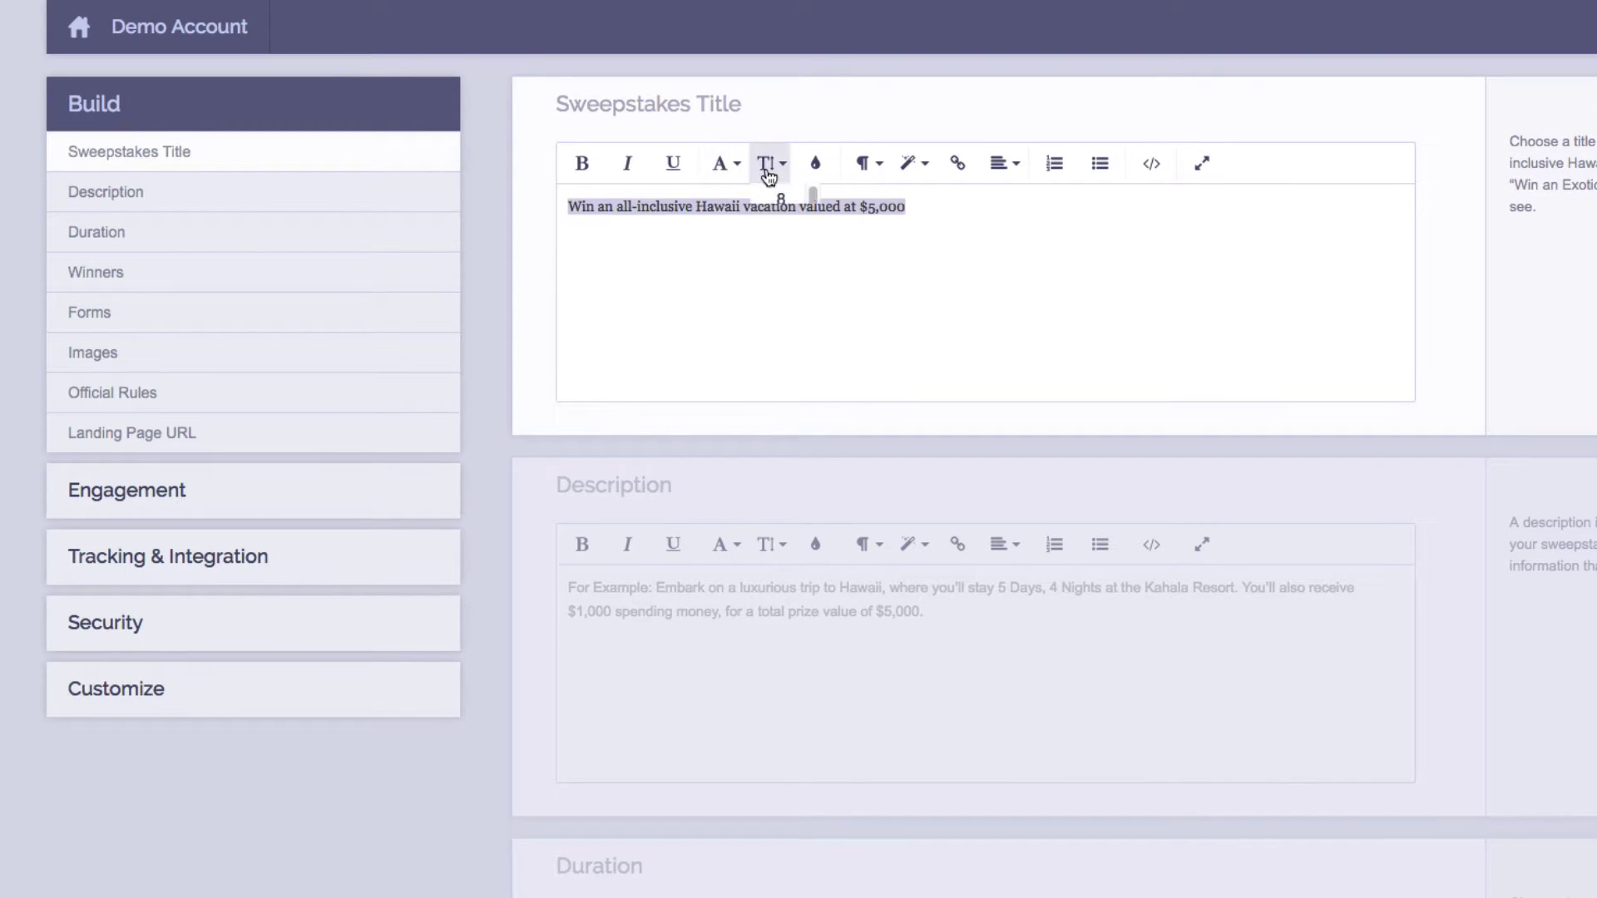
click(788, 425)
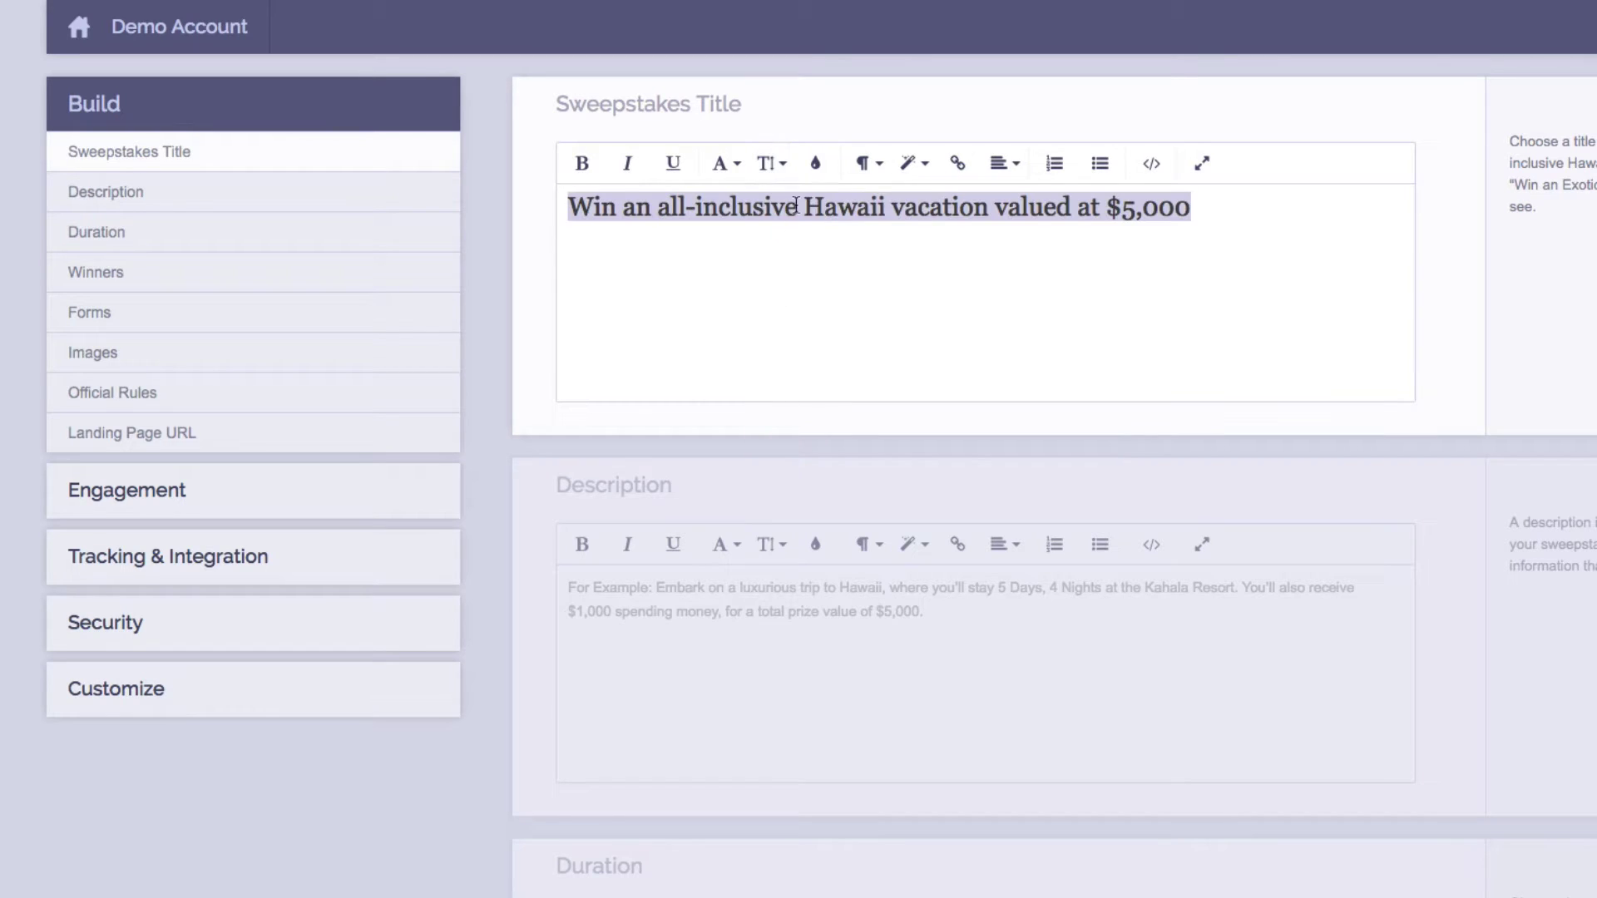
click(815, 163)
click(719, 238)
- Paste the Hawaii trip description and enlarge it to size 18
click(870, 635)
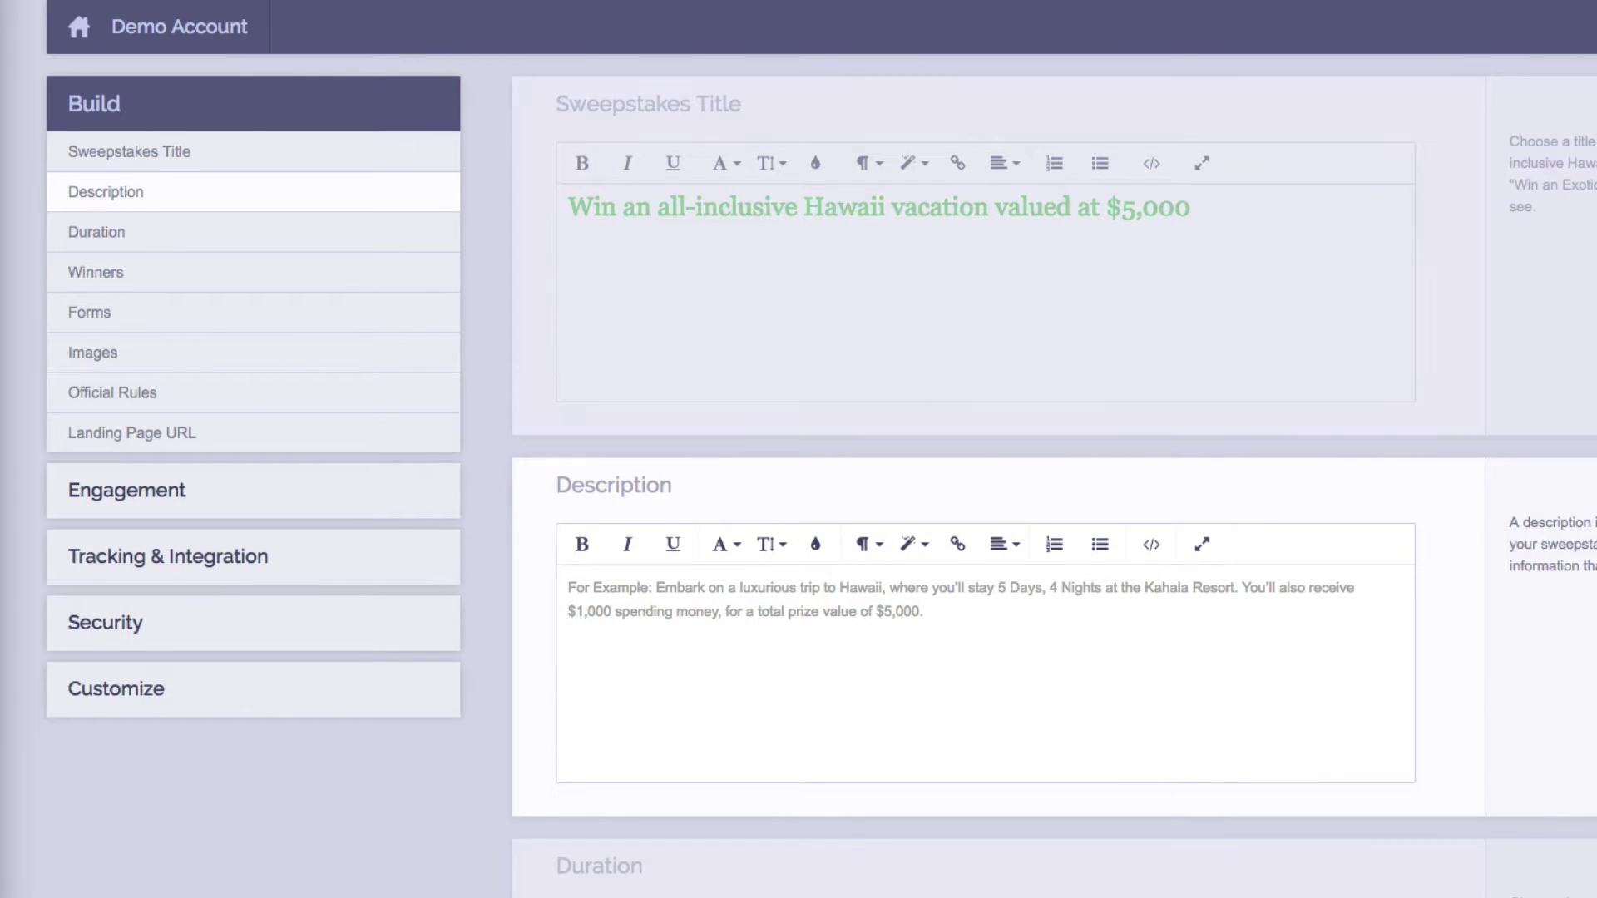
text(Embark on a luxurious trip to Hawaii, where you'll stay 5 Days, 4 Nights at the Kahala Resort. You'll also receive $1,000 spending money, for a total prize value of $5,000.)
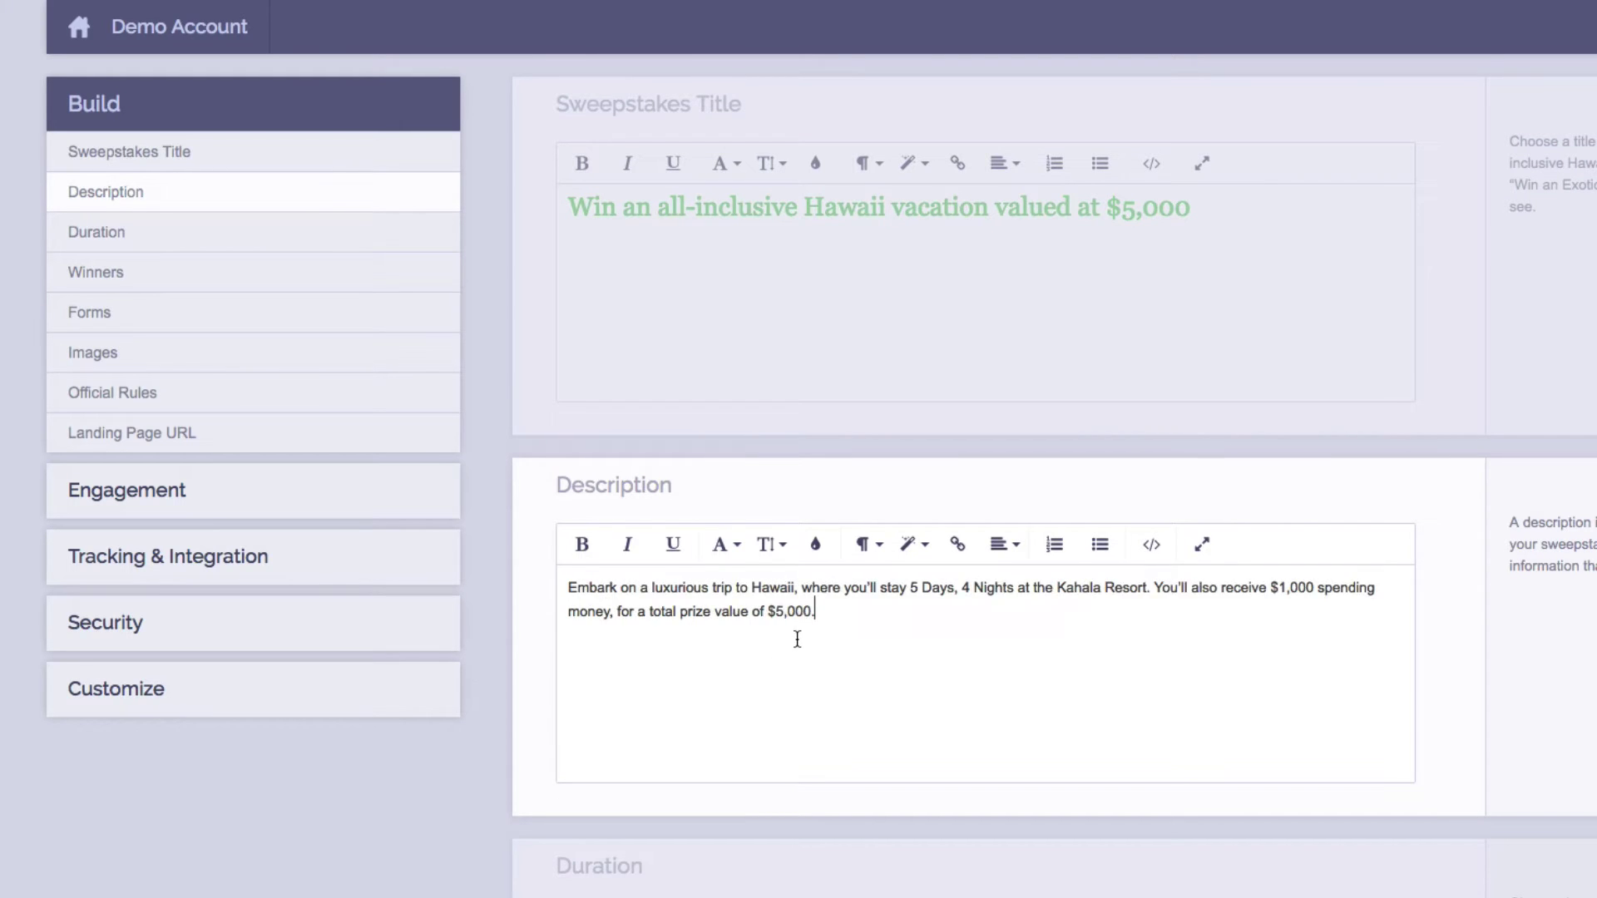
key(ctrl+a)
click(769, 544)
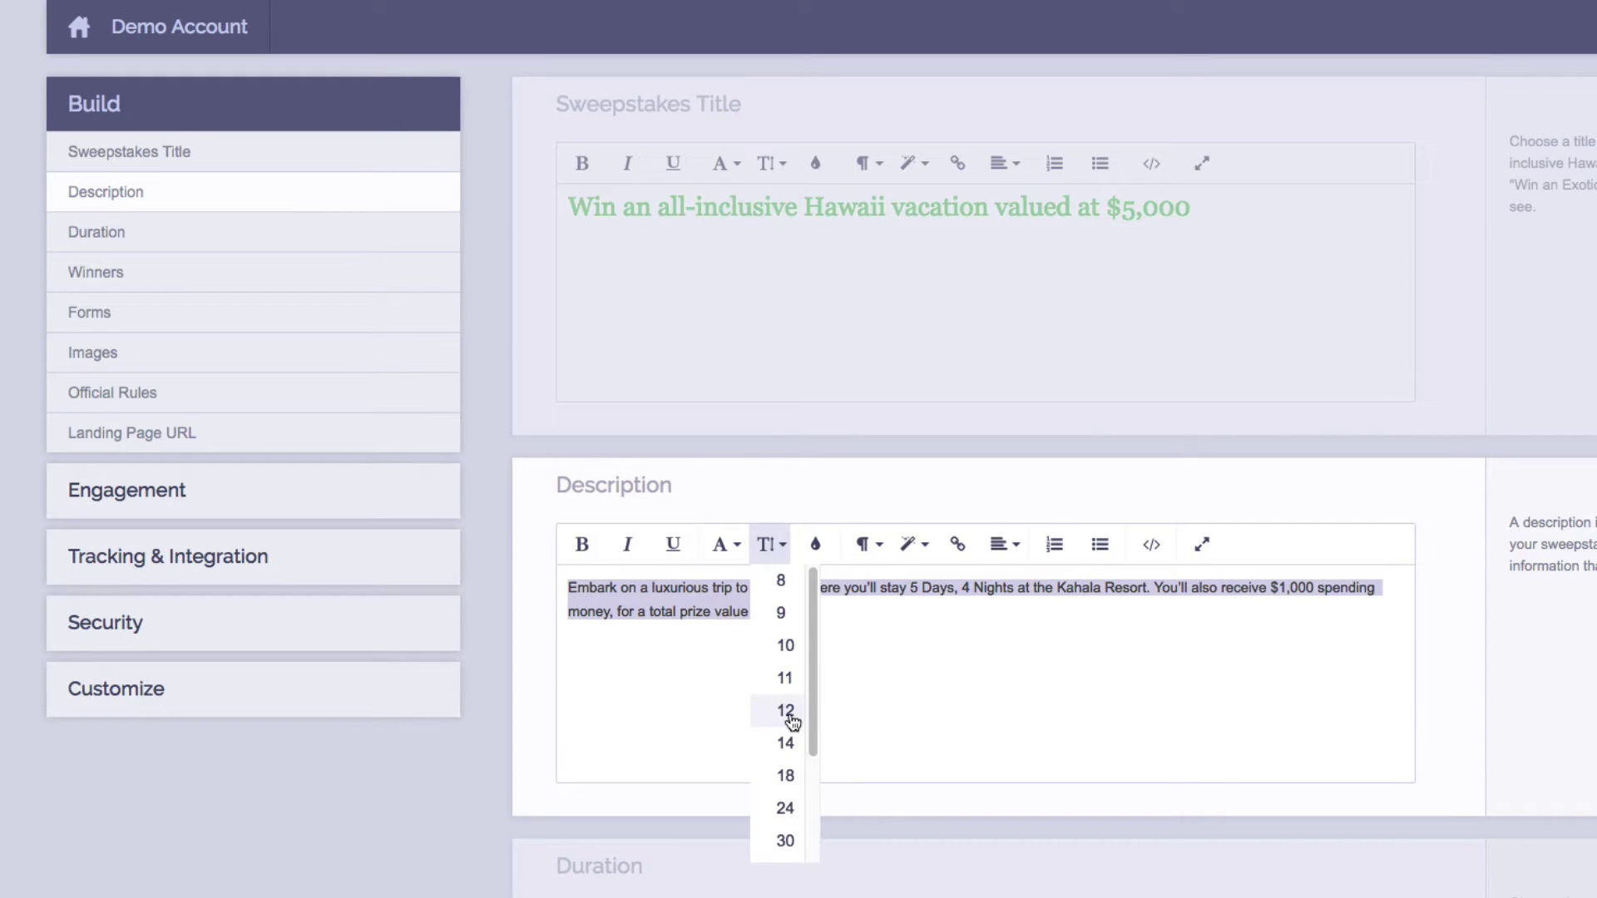
click(785, 776)
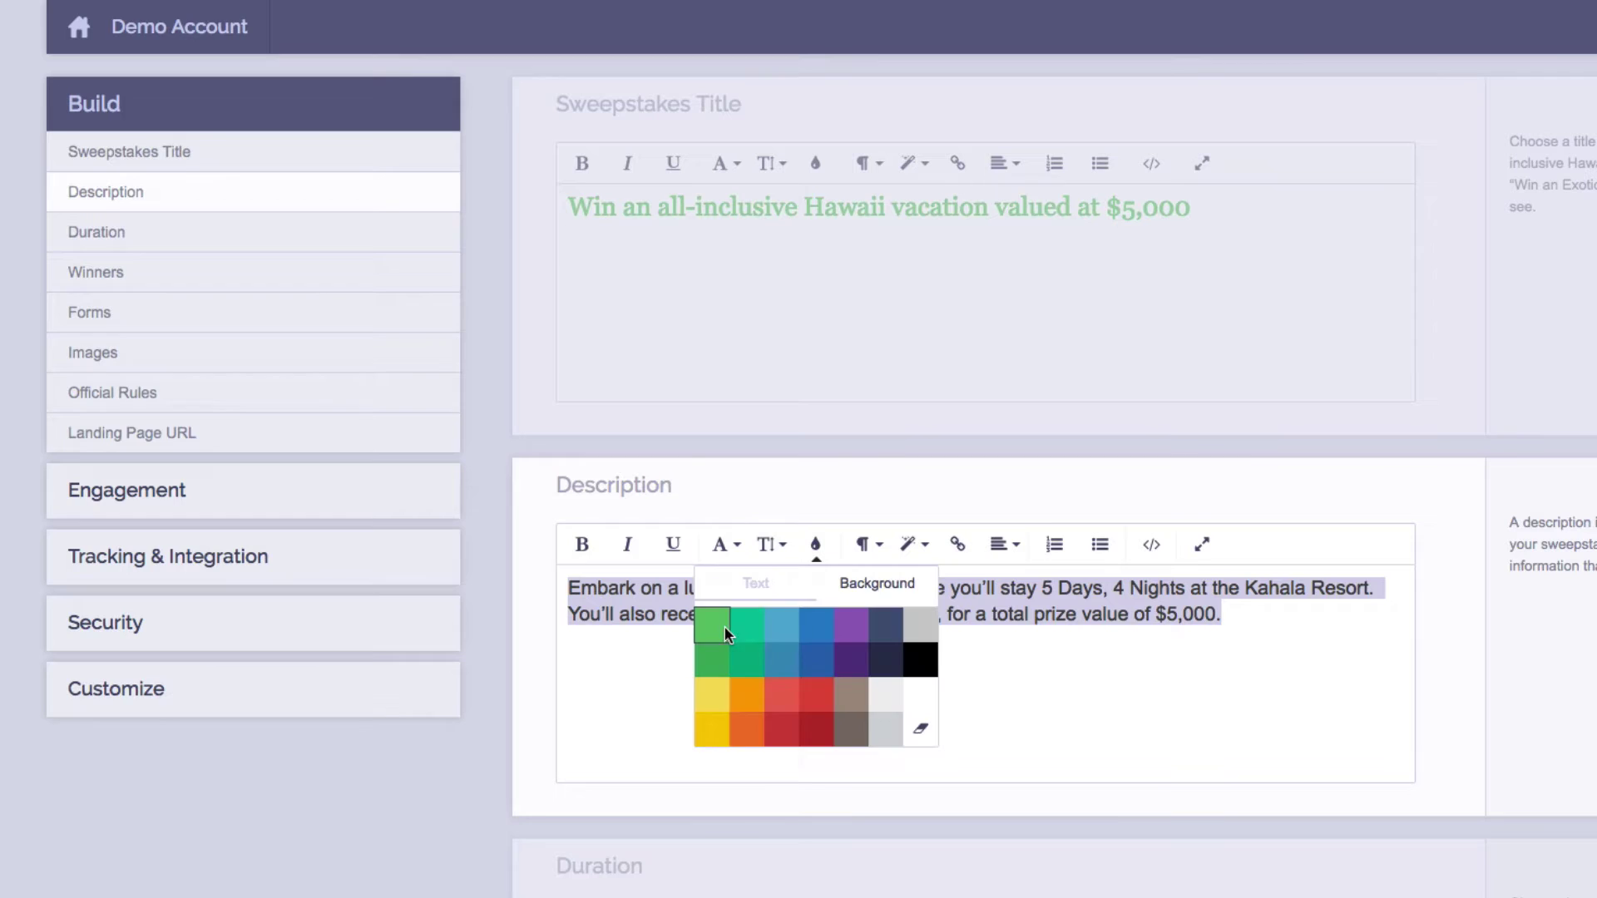
- Set the sweepstakes duration from Sep 02, 2016 to Sep 03, 2016
scroll(707, 707, down, 5)
click(688, 634)
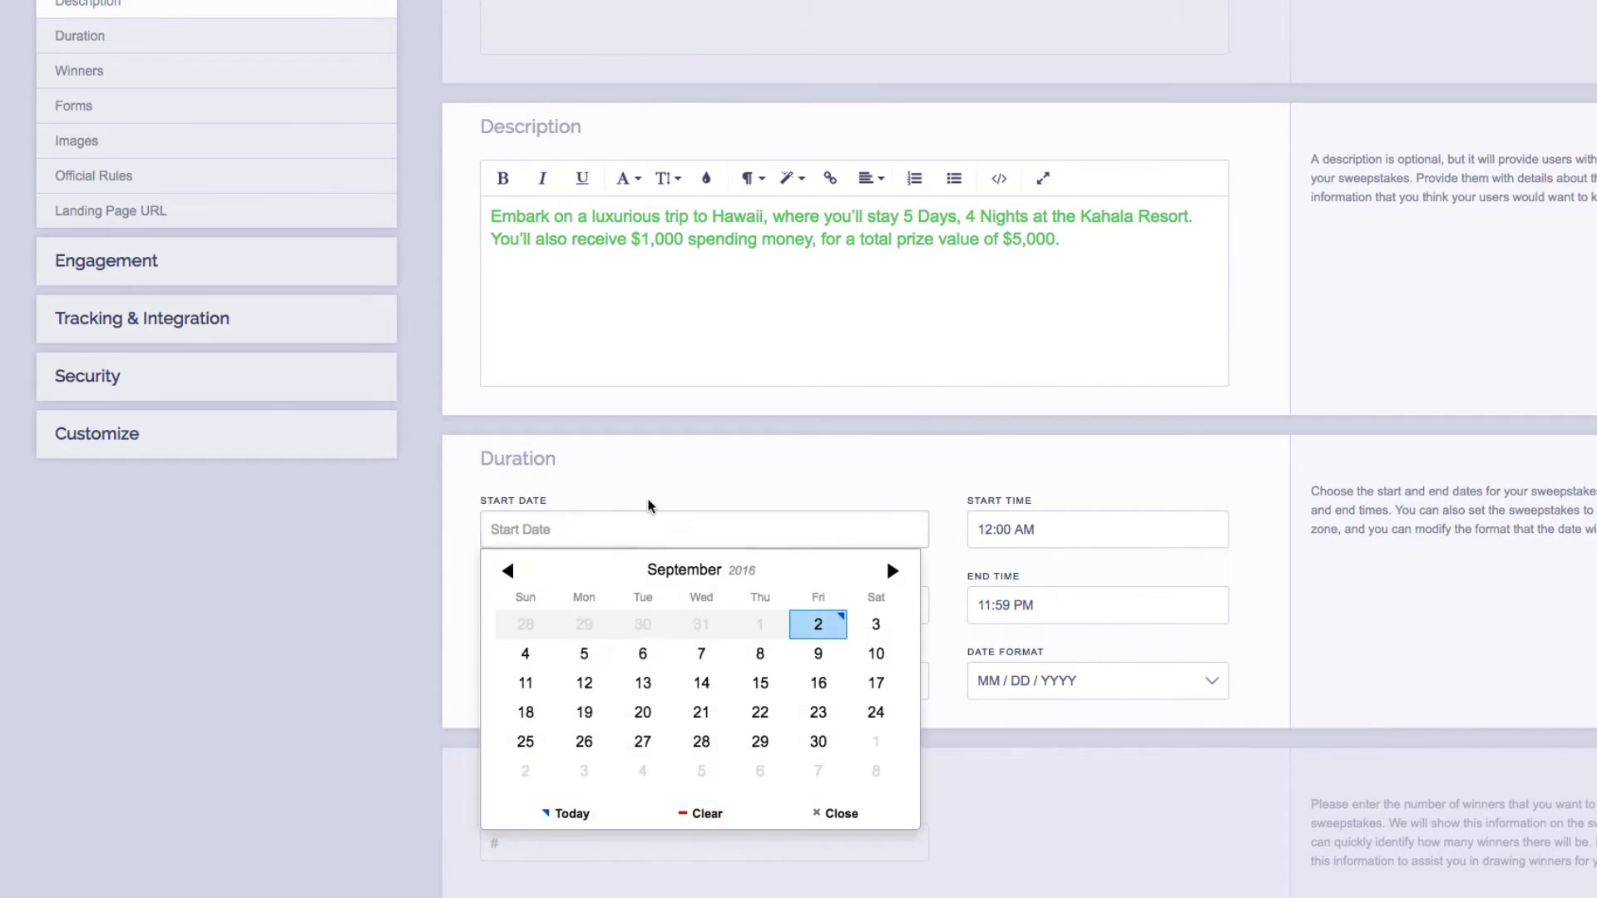
click(652, 510)
scroll(651, 505, down, 2)
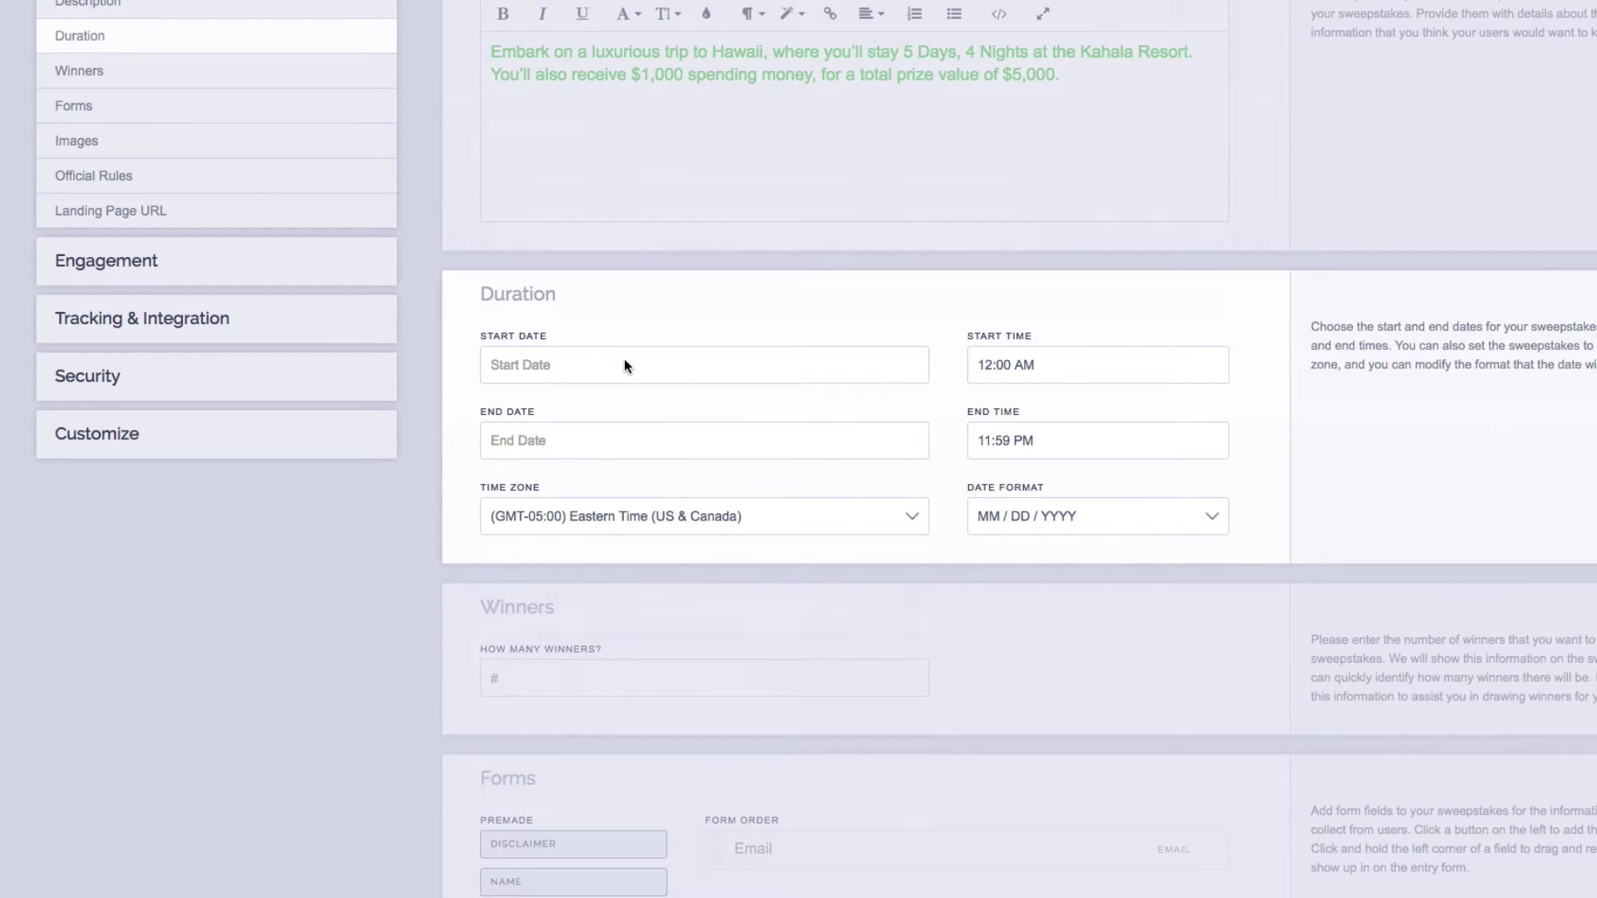
click(625, 366)
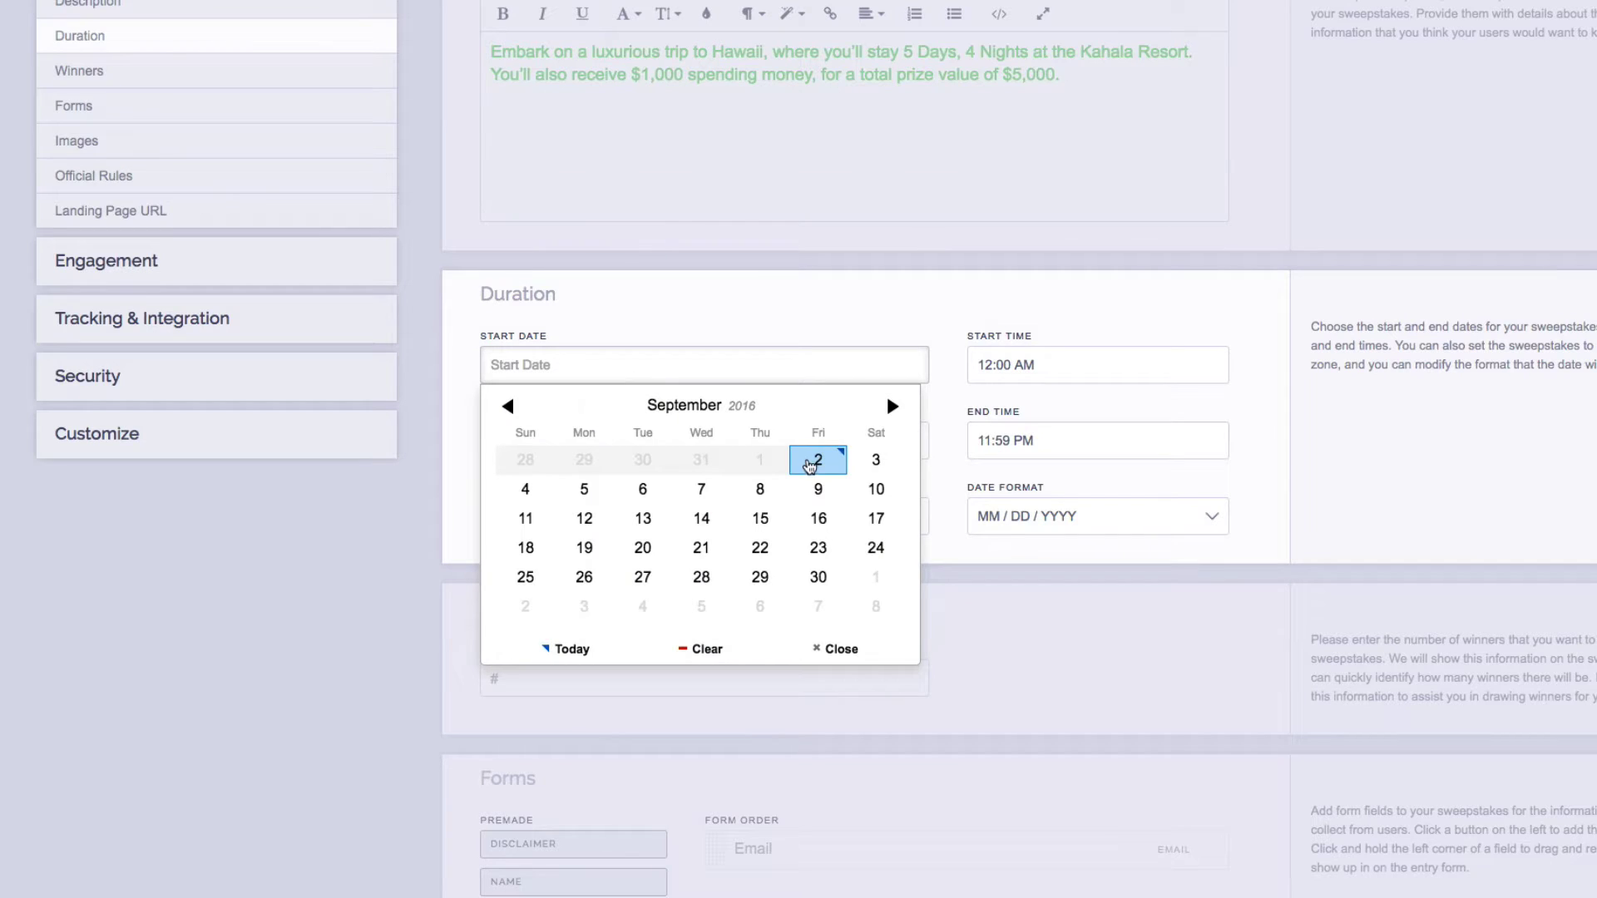
click(811, 466)
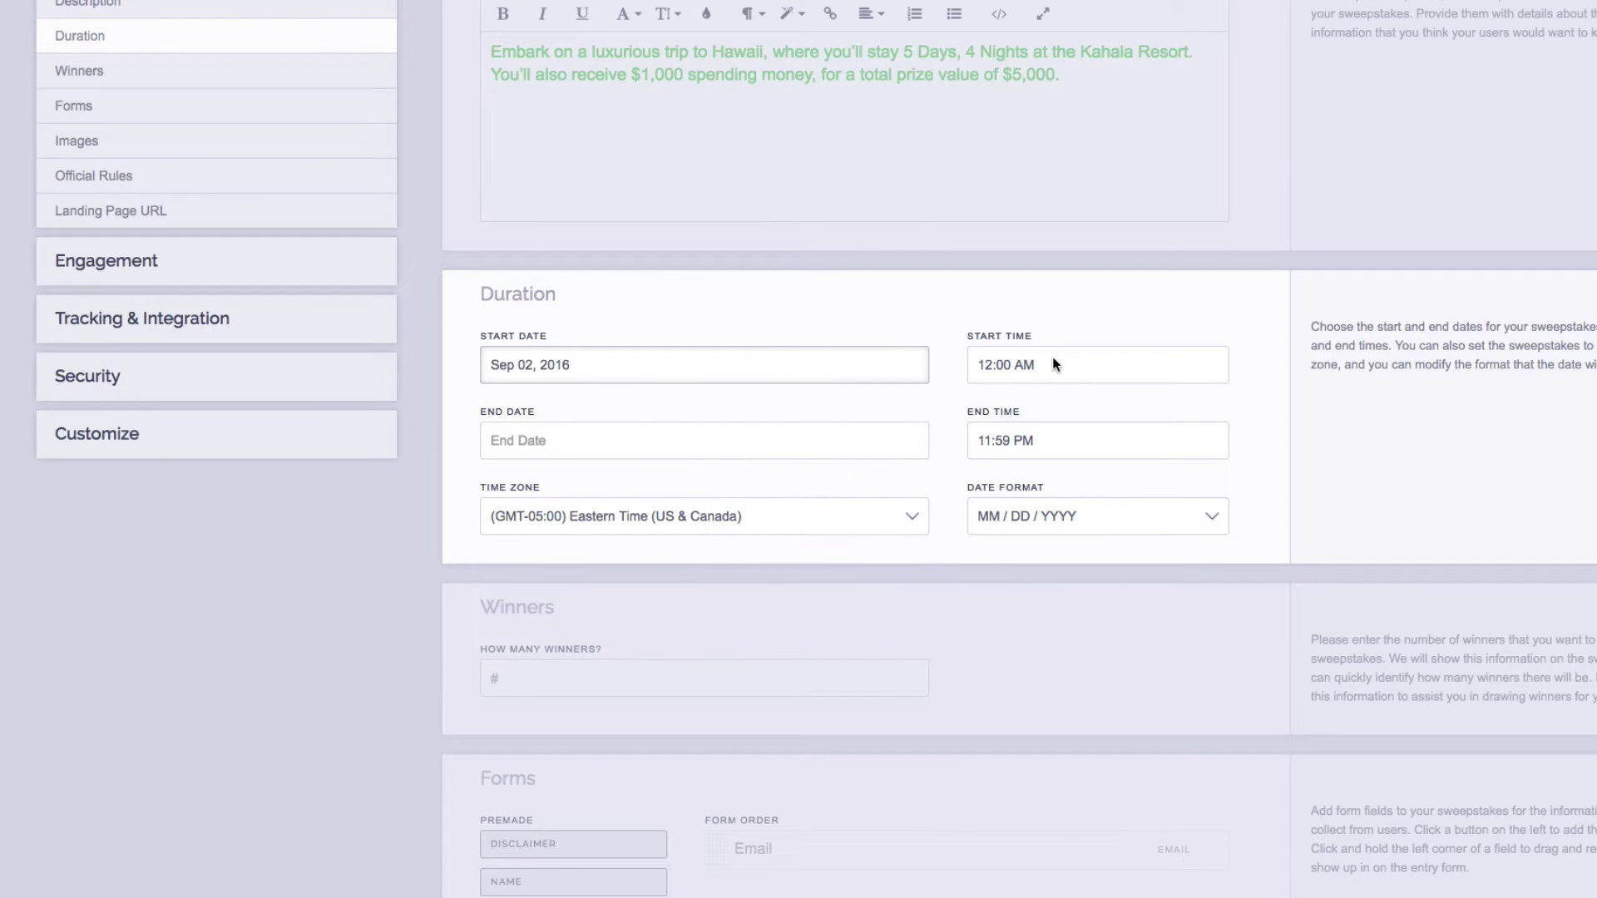
click(644, 443)
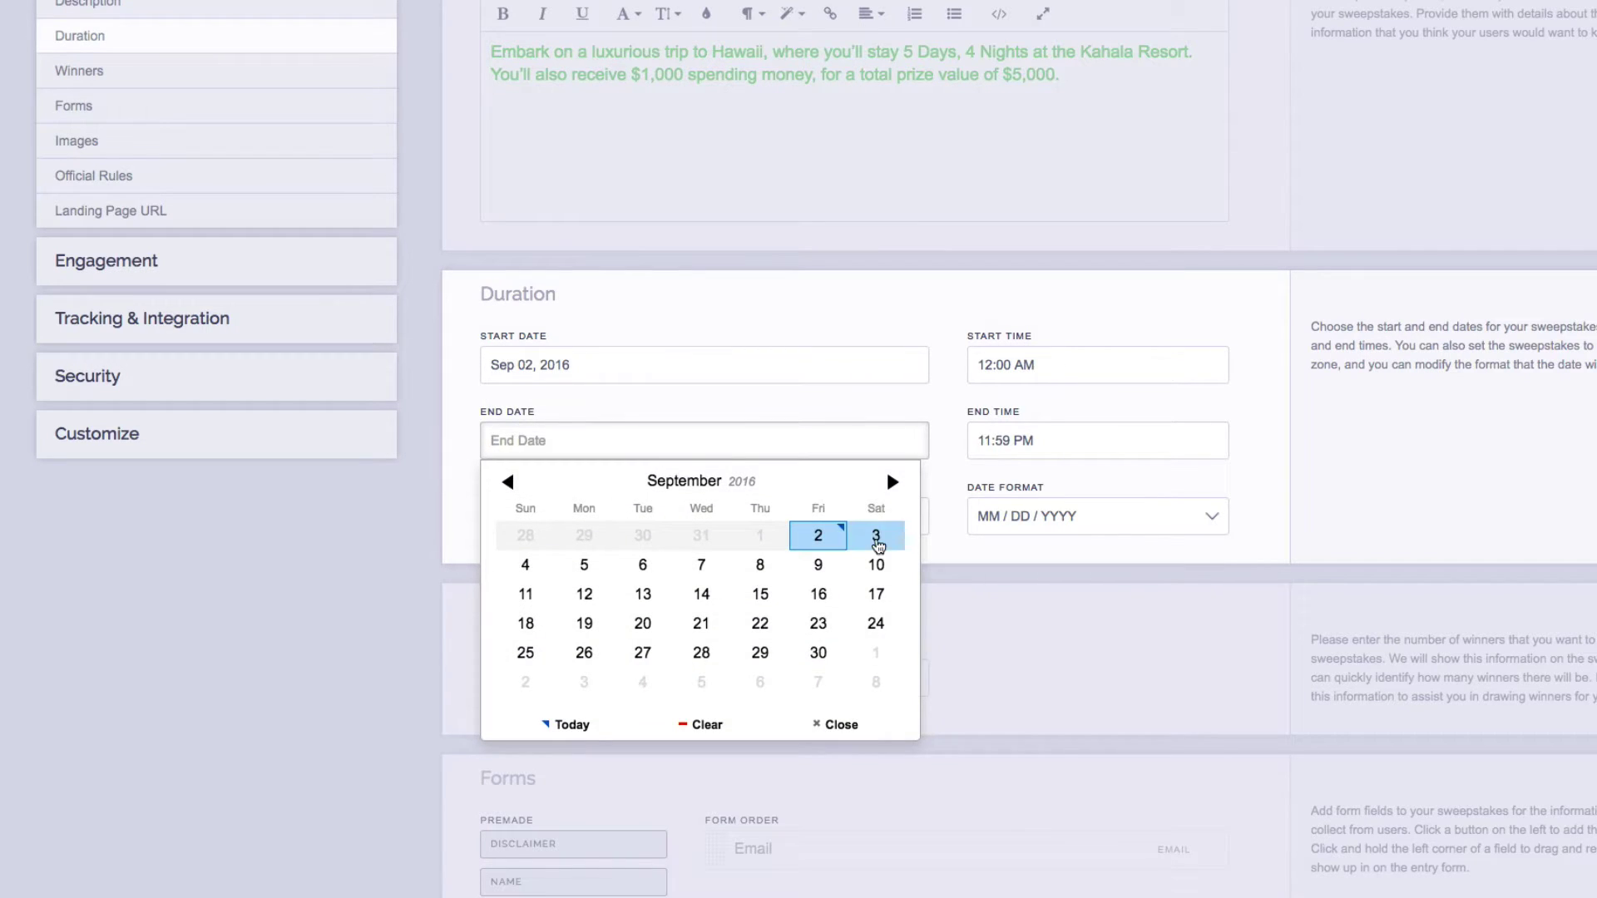
click(873, 553)
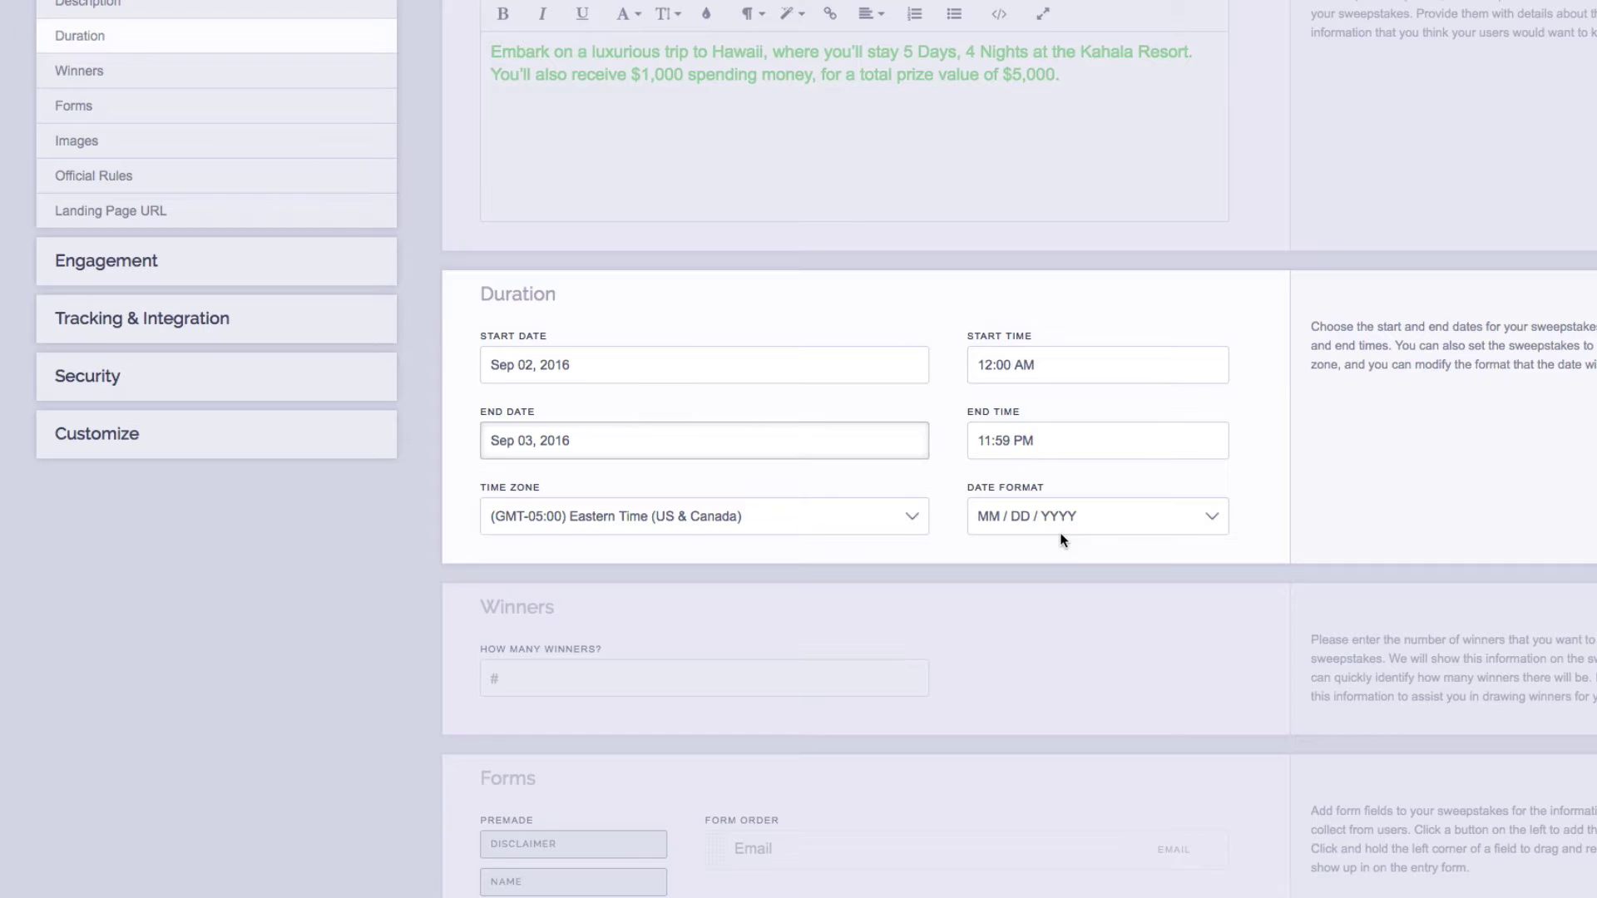
- Set the number of winners to 1
scroll(1060, 539, down, 5)
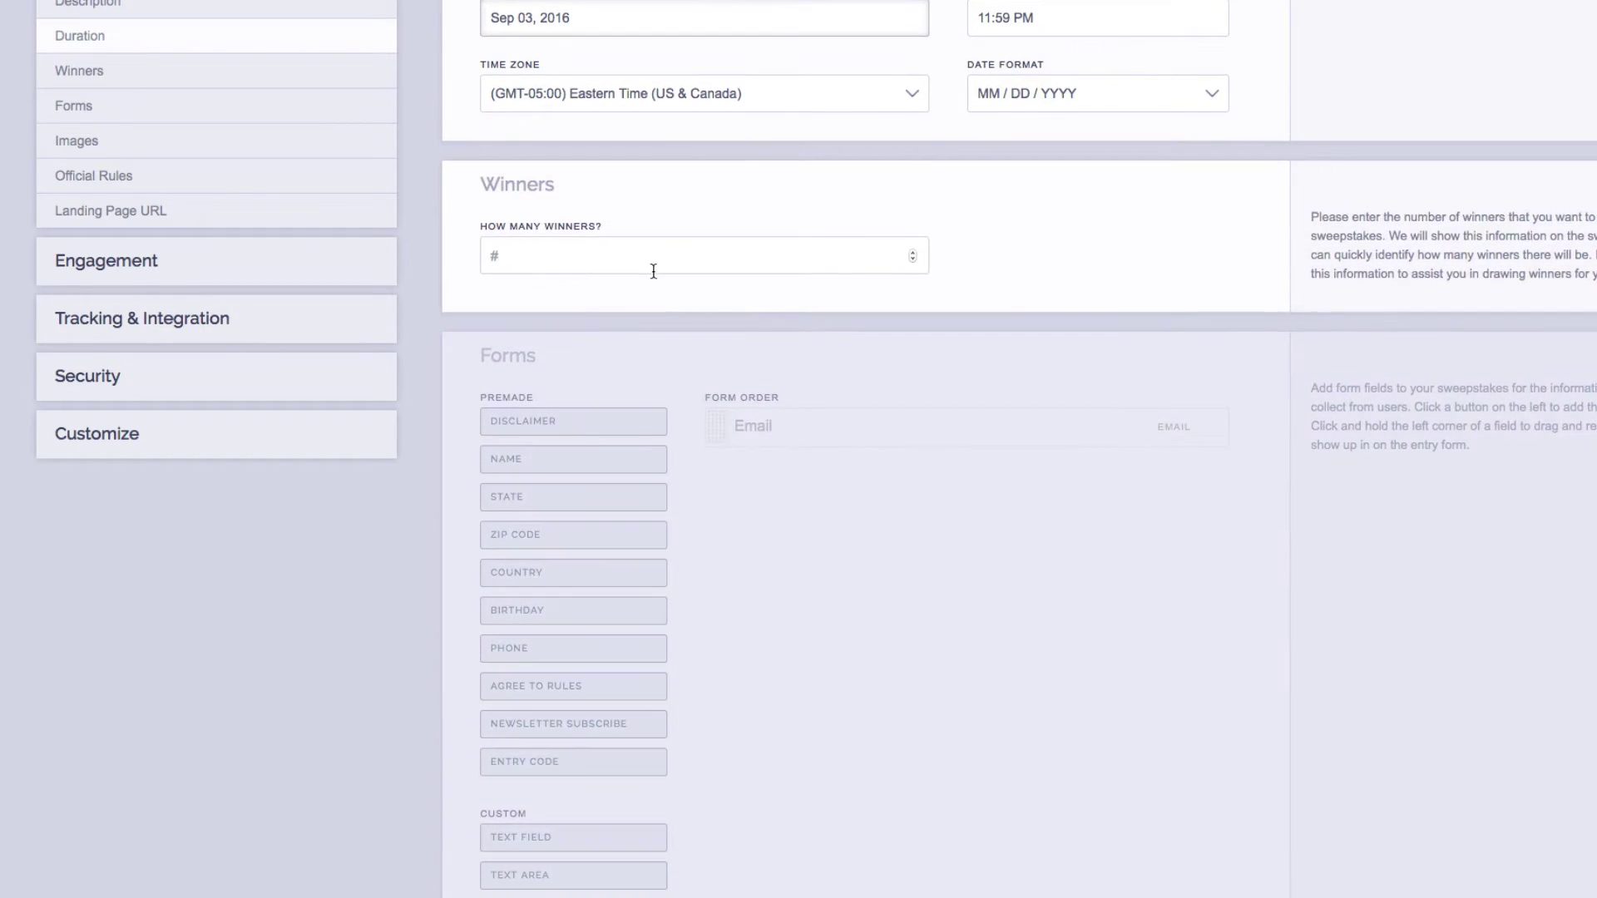
click(646, 263)
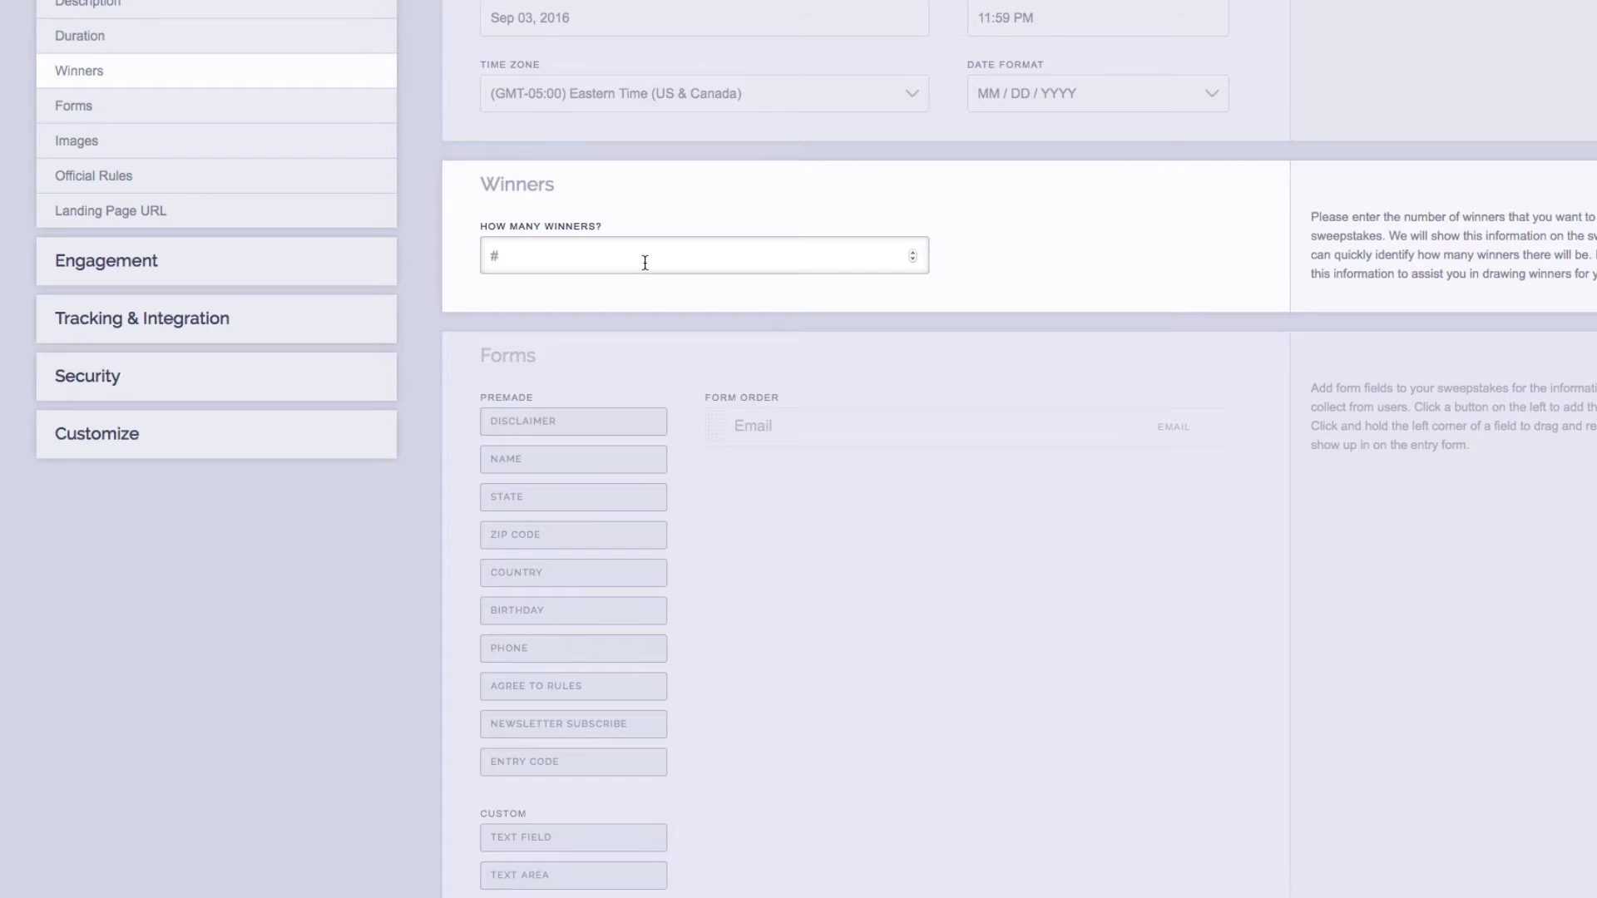
text(1)
click(984, 256)
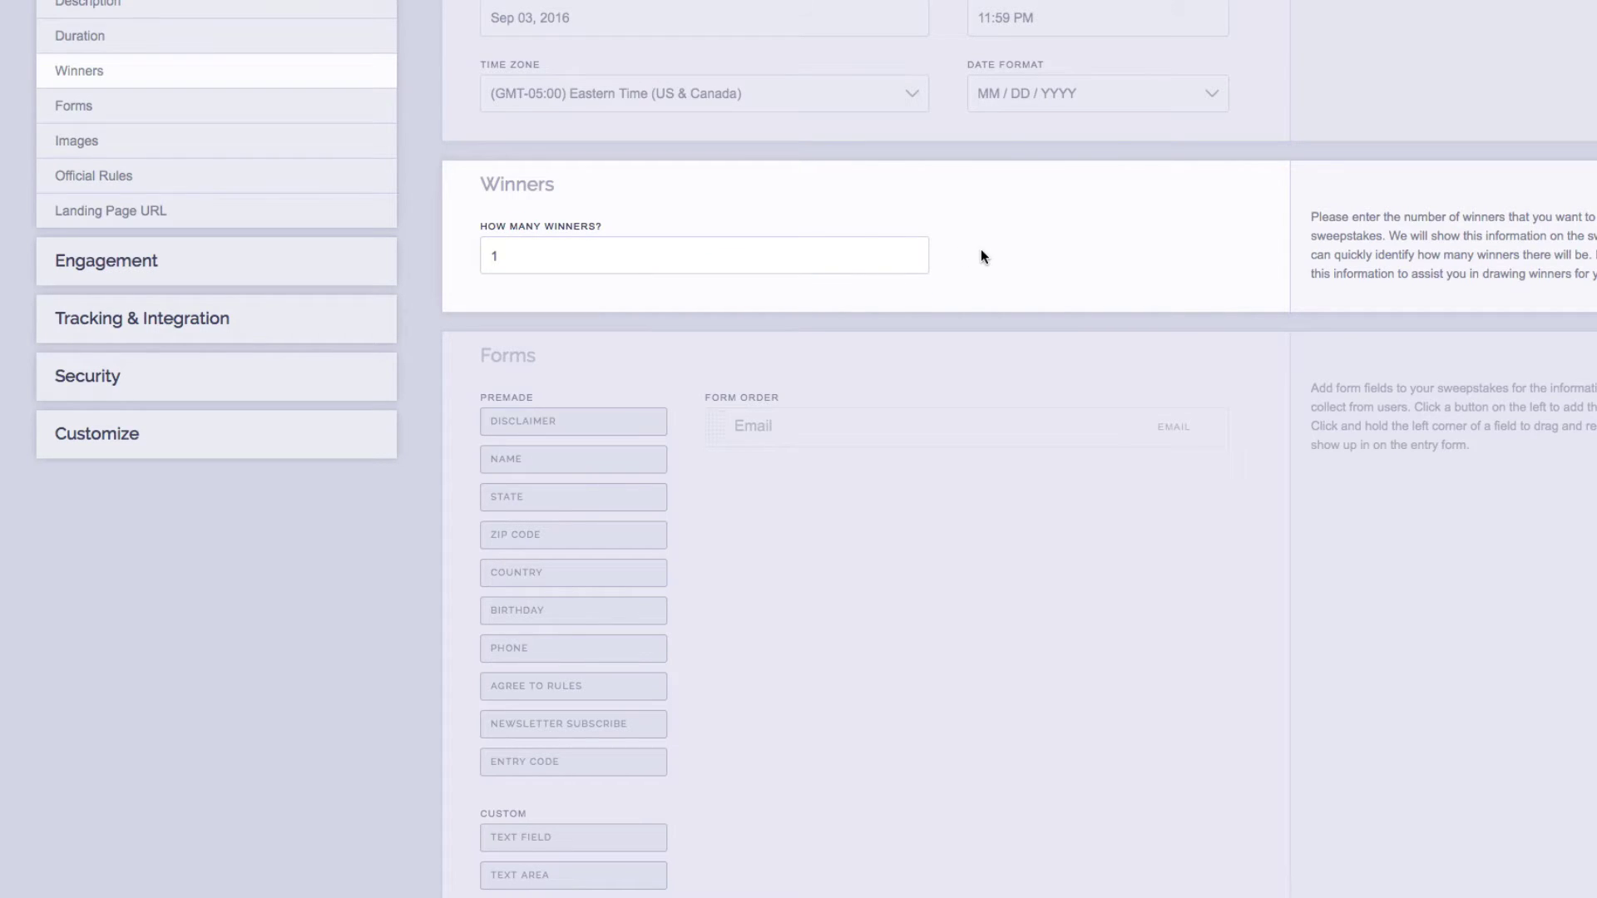
- Add a Name field to the entry form and edit its label and first-name placeholder
scroll(981, 249, down, 5)
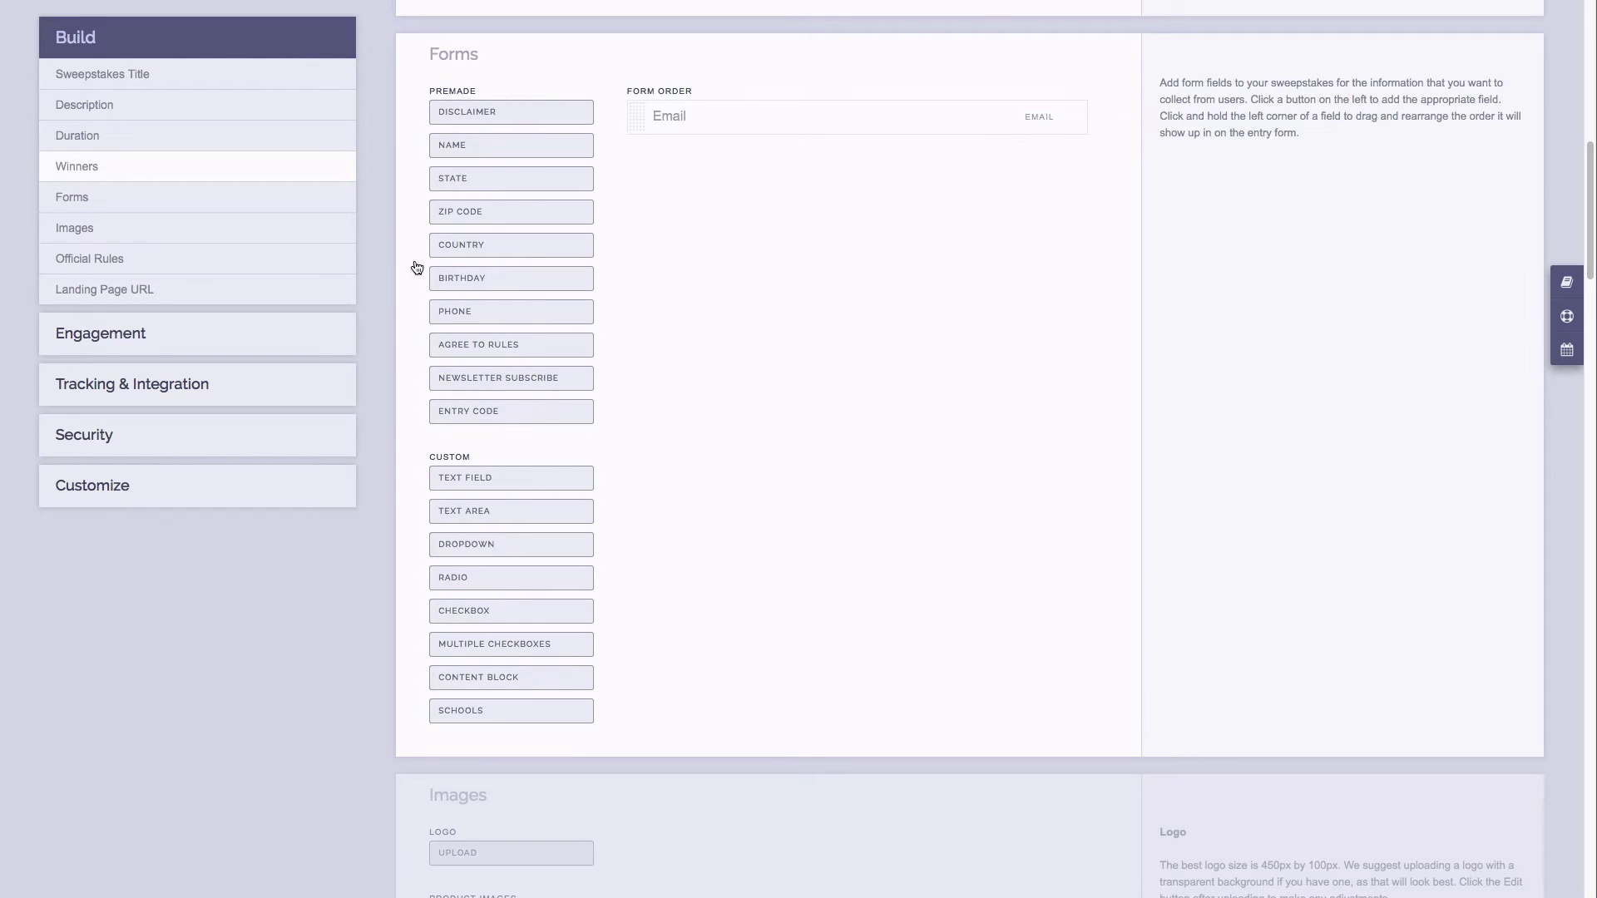
click(527, 154)
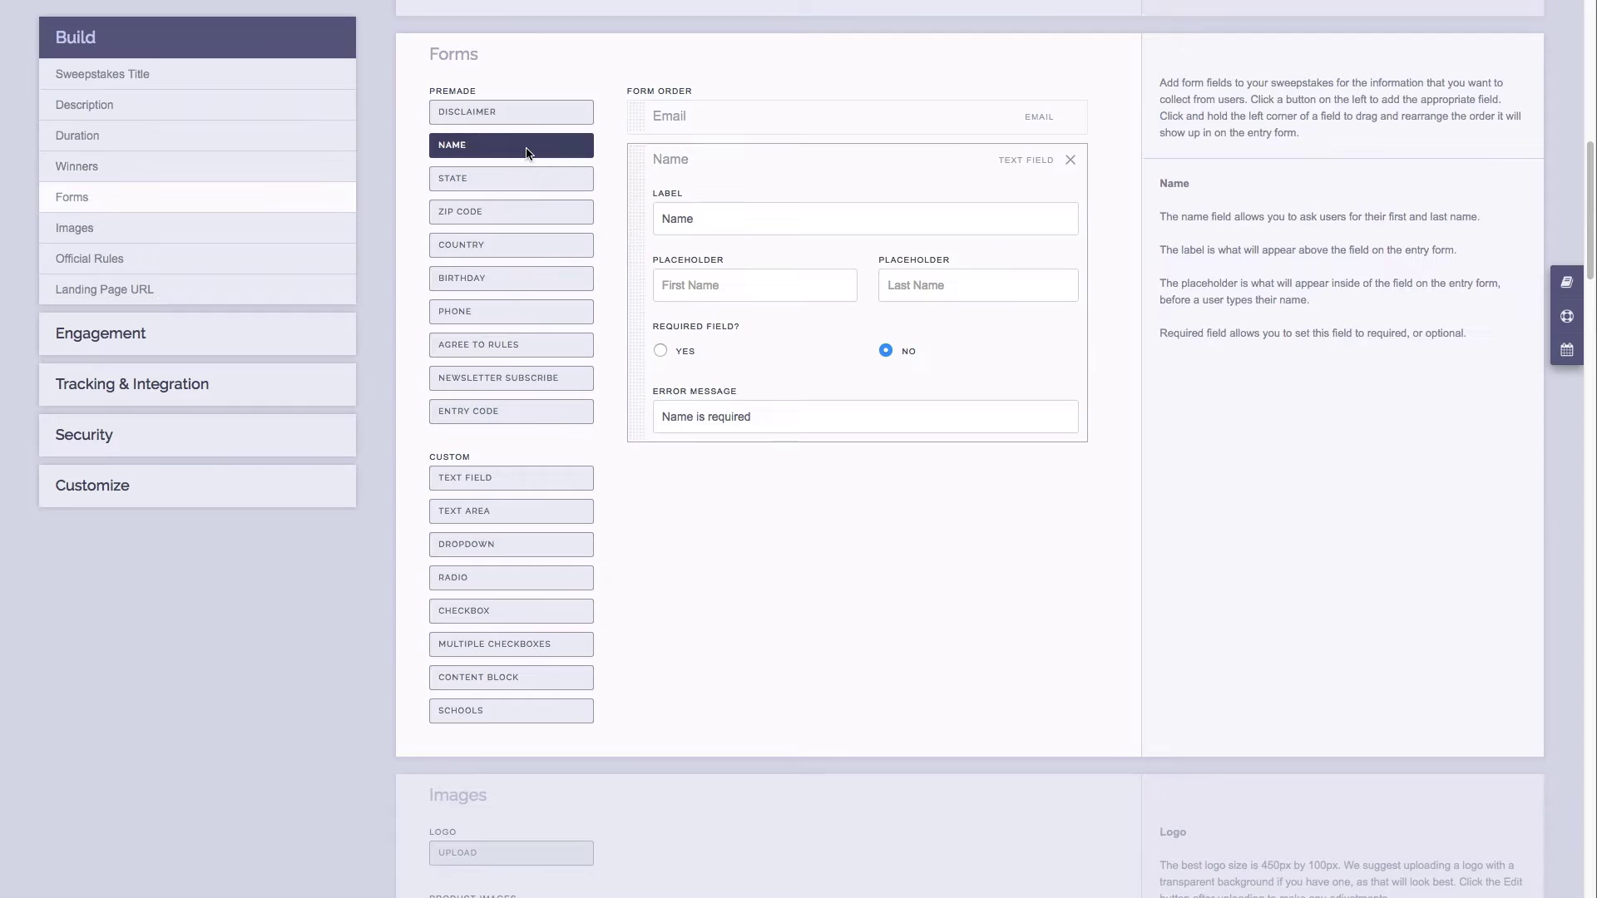
click(871, 219)
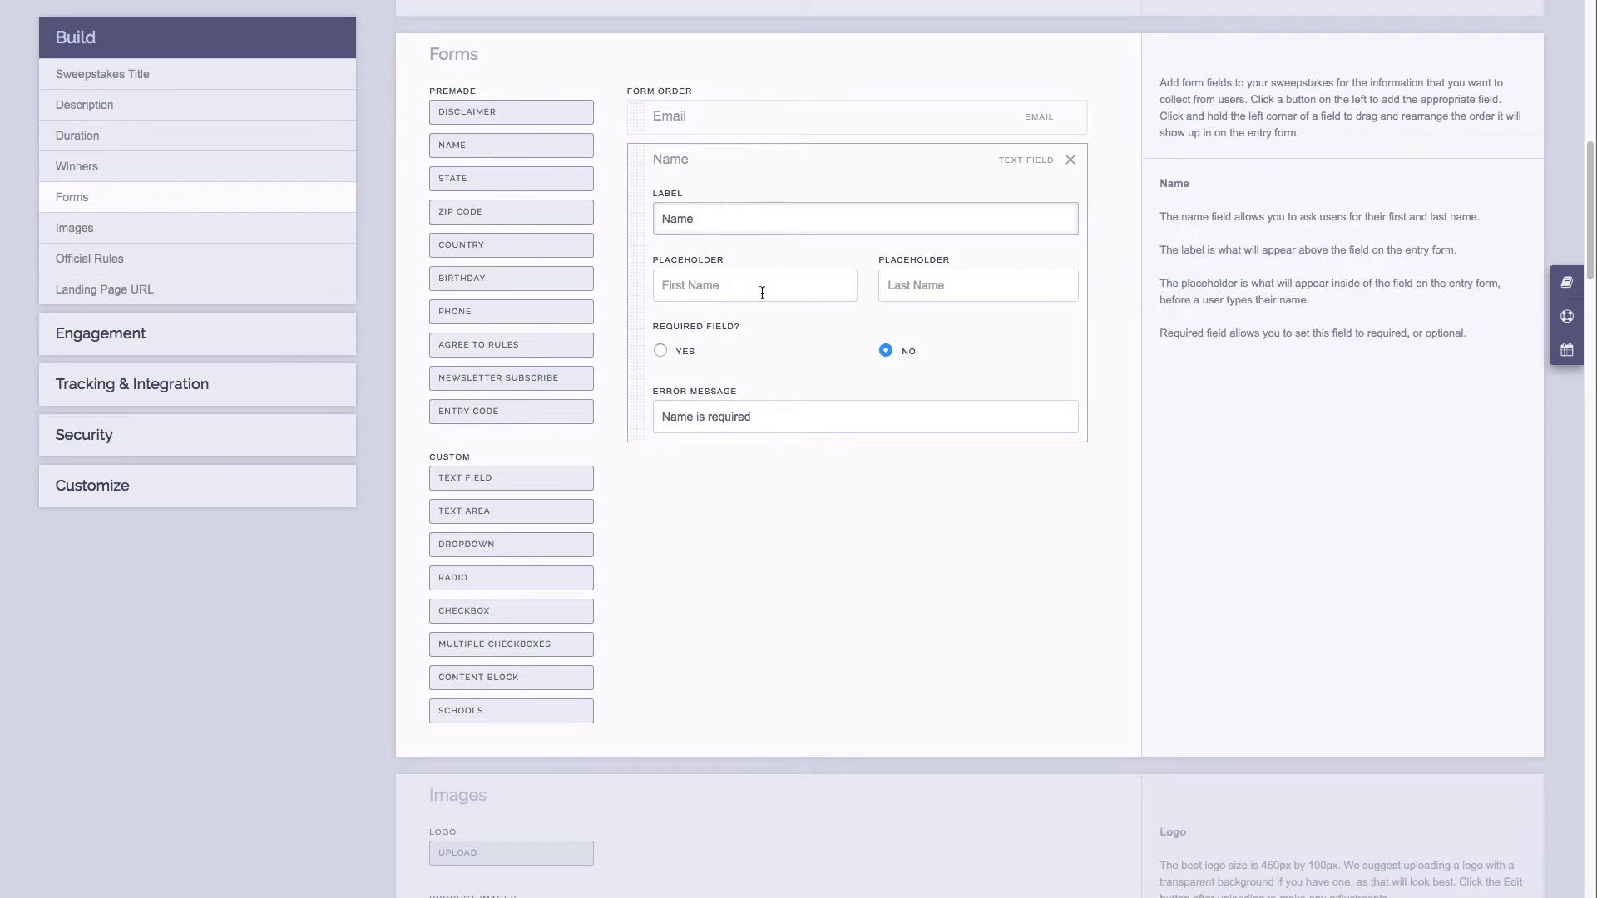
click(818, 290)
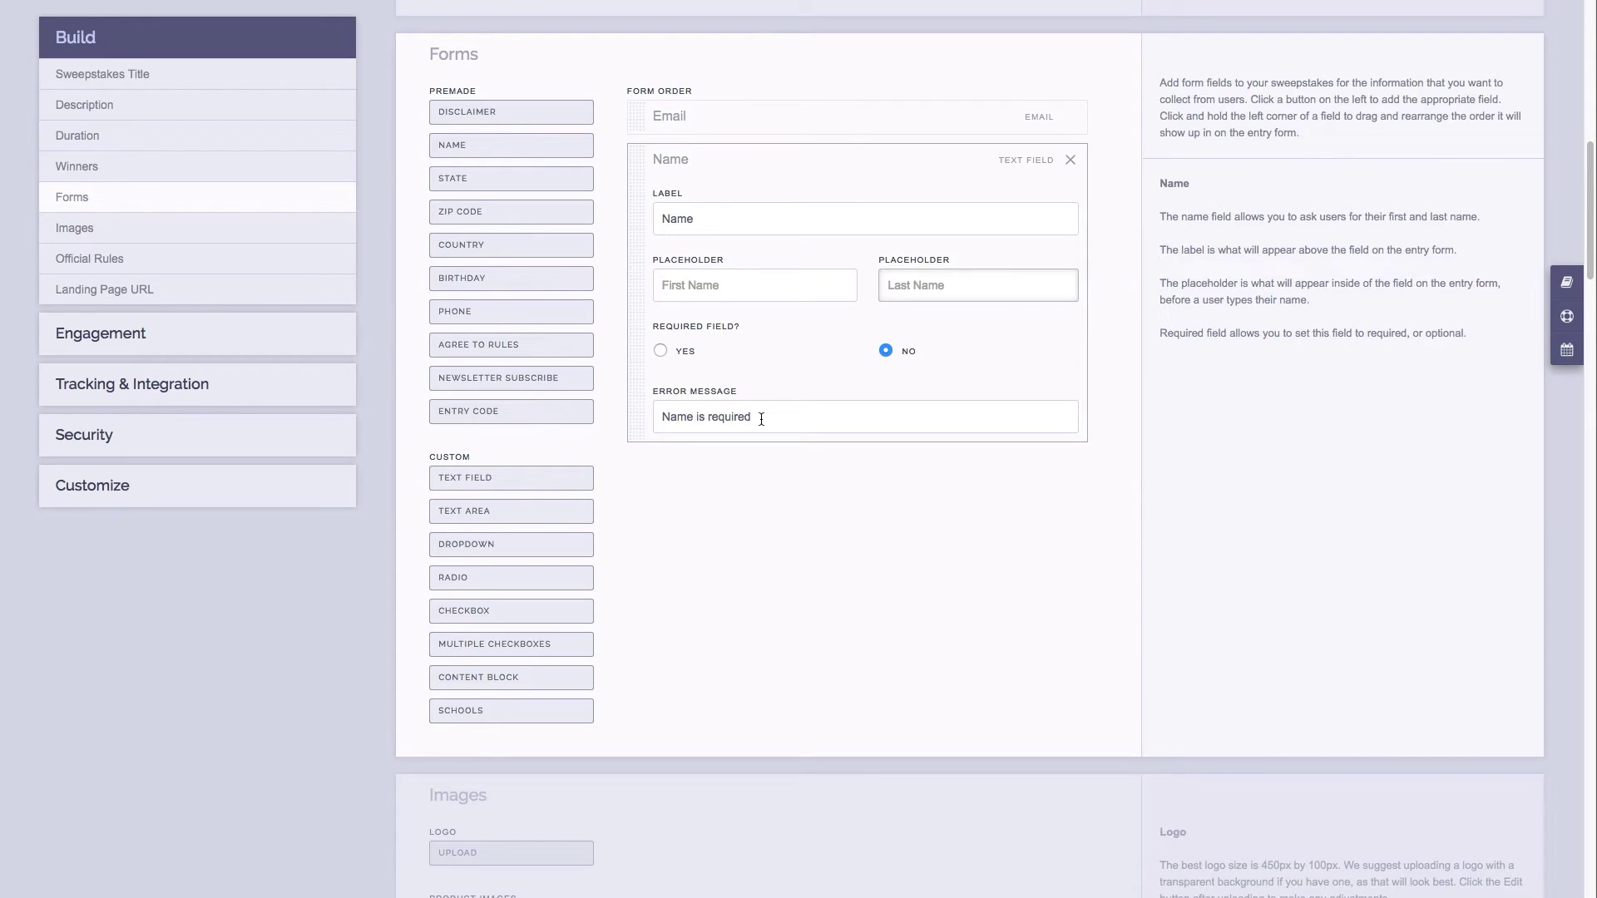
click(680, 163)
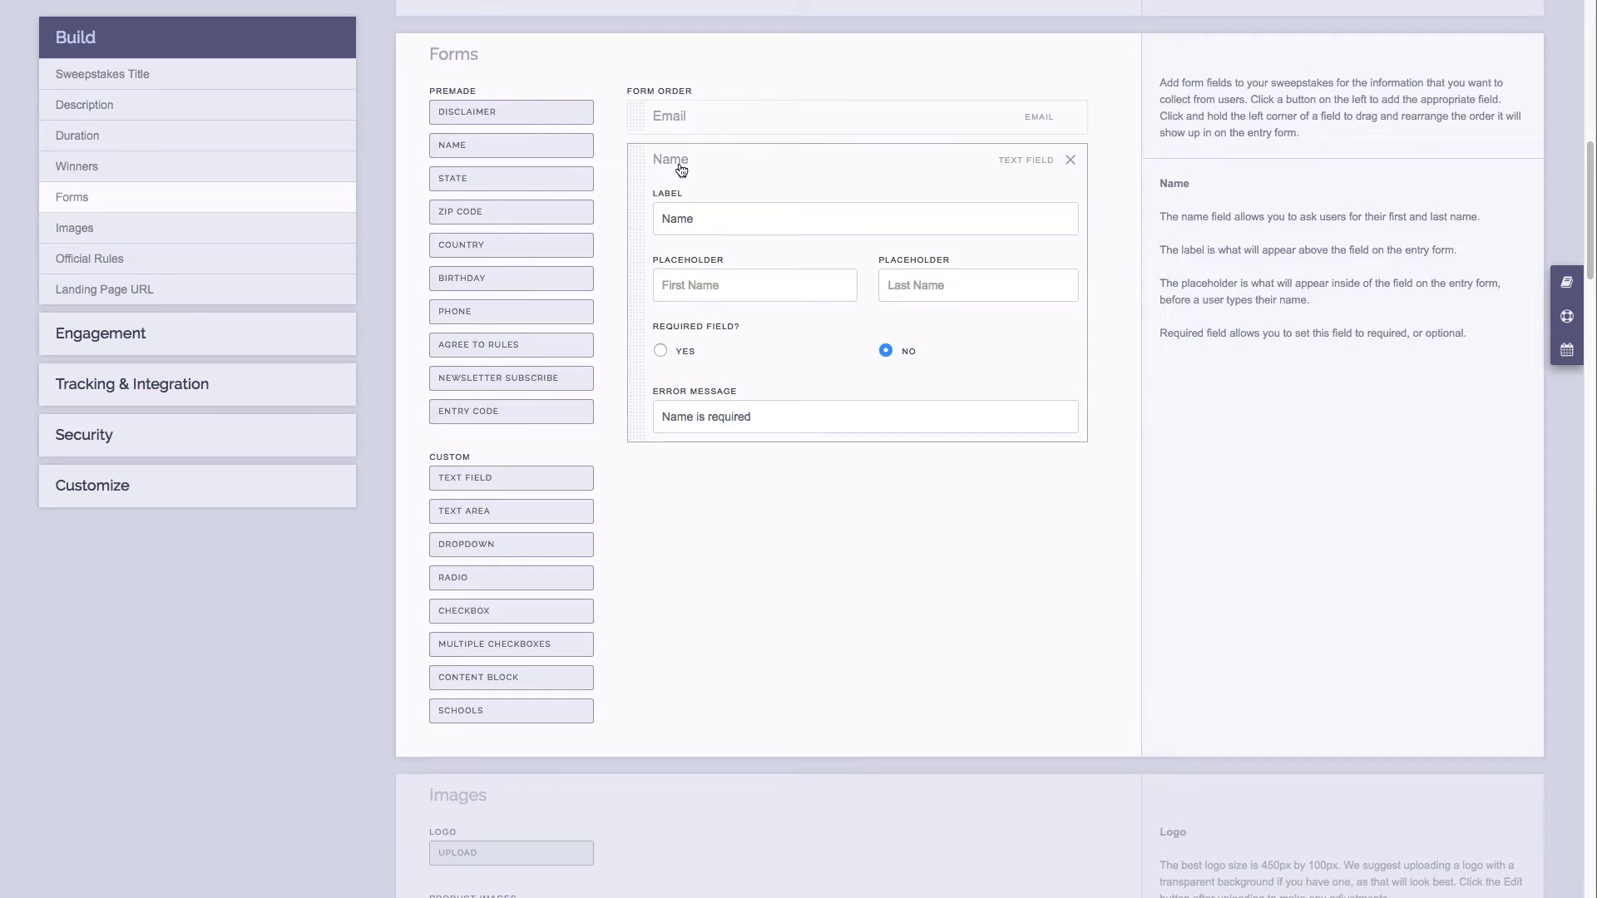
- Add State and Zip Code fields, and move Email below State in the form order
click(481, 178)
click(482, 210)
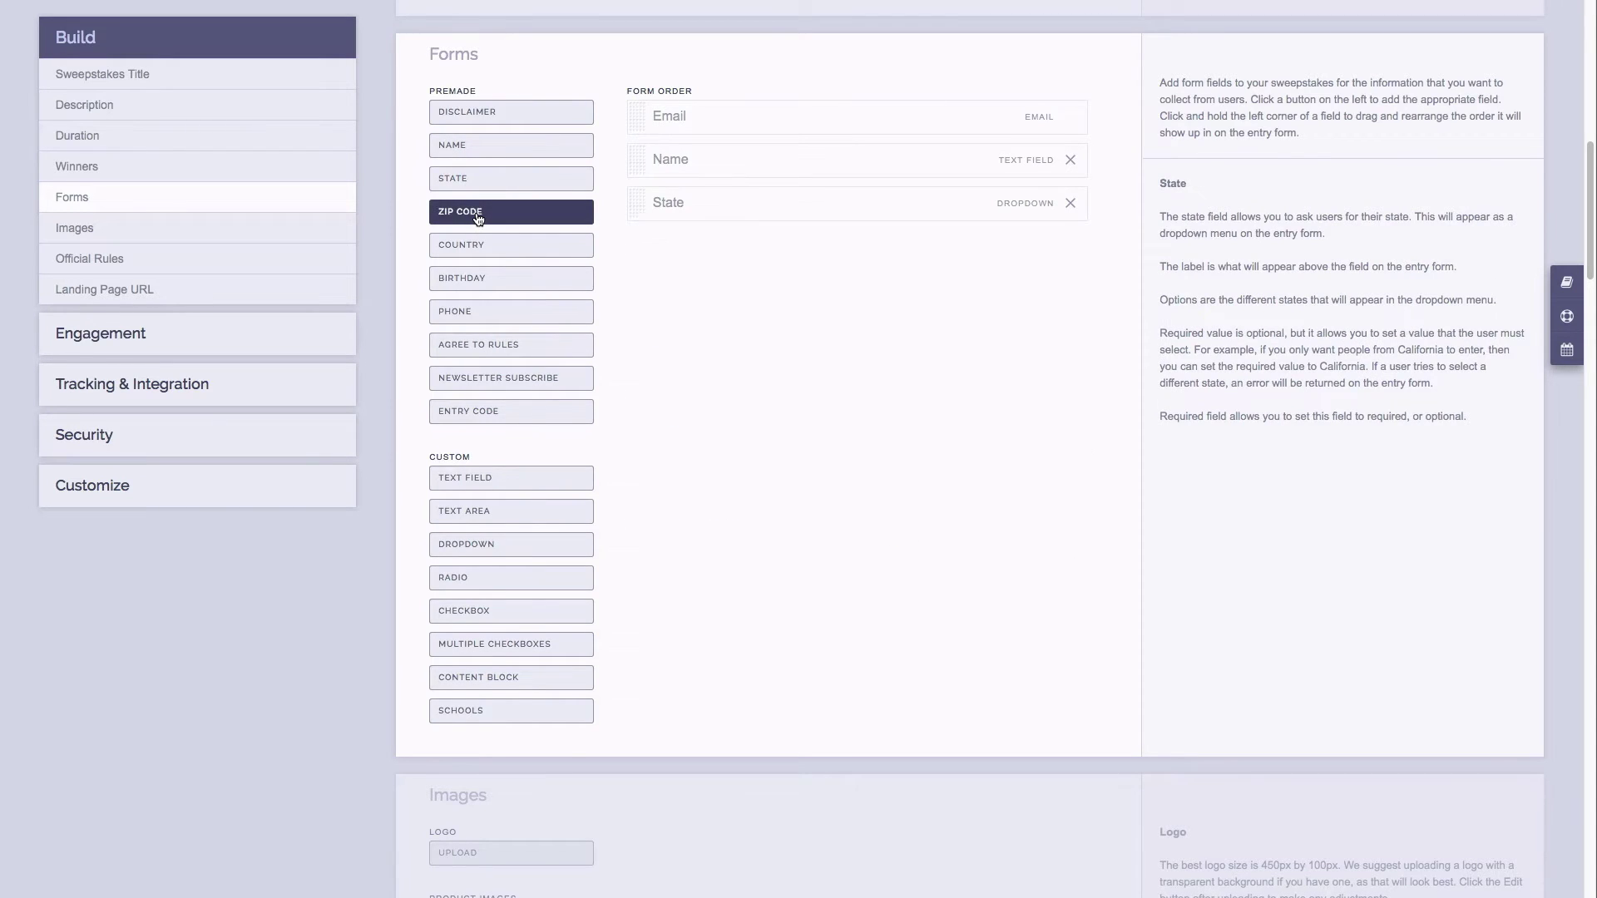
click(681, 243)
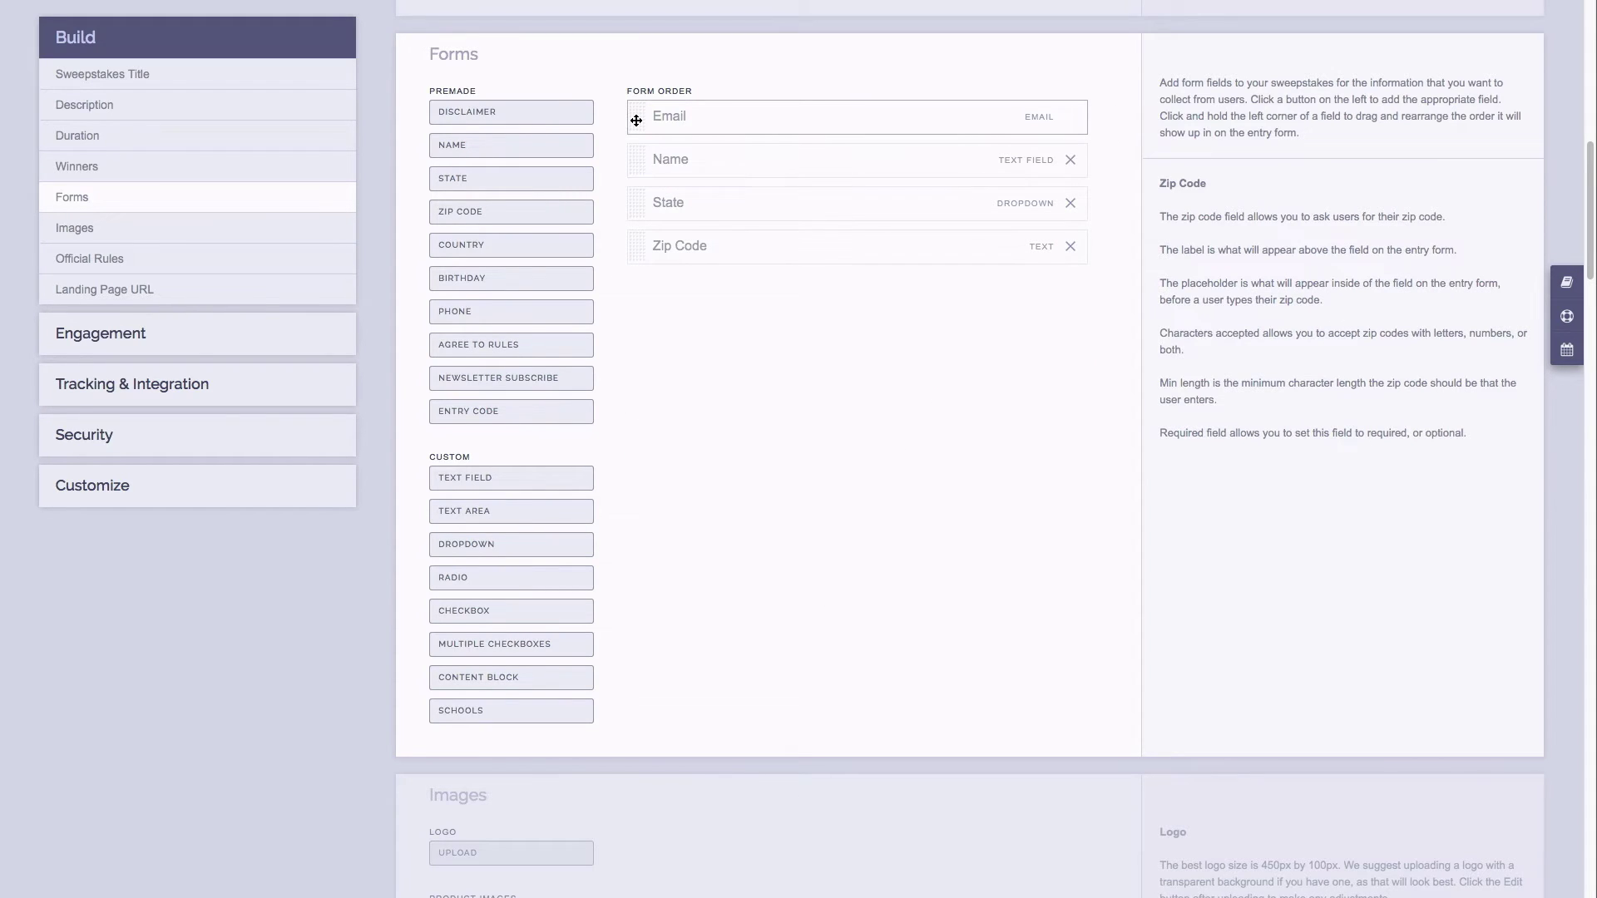
drag(636, 120, 628, 199)
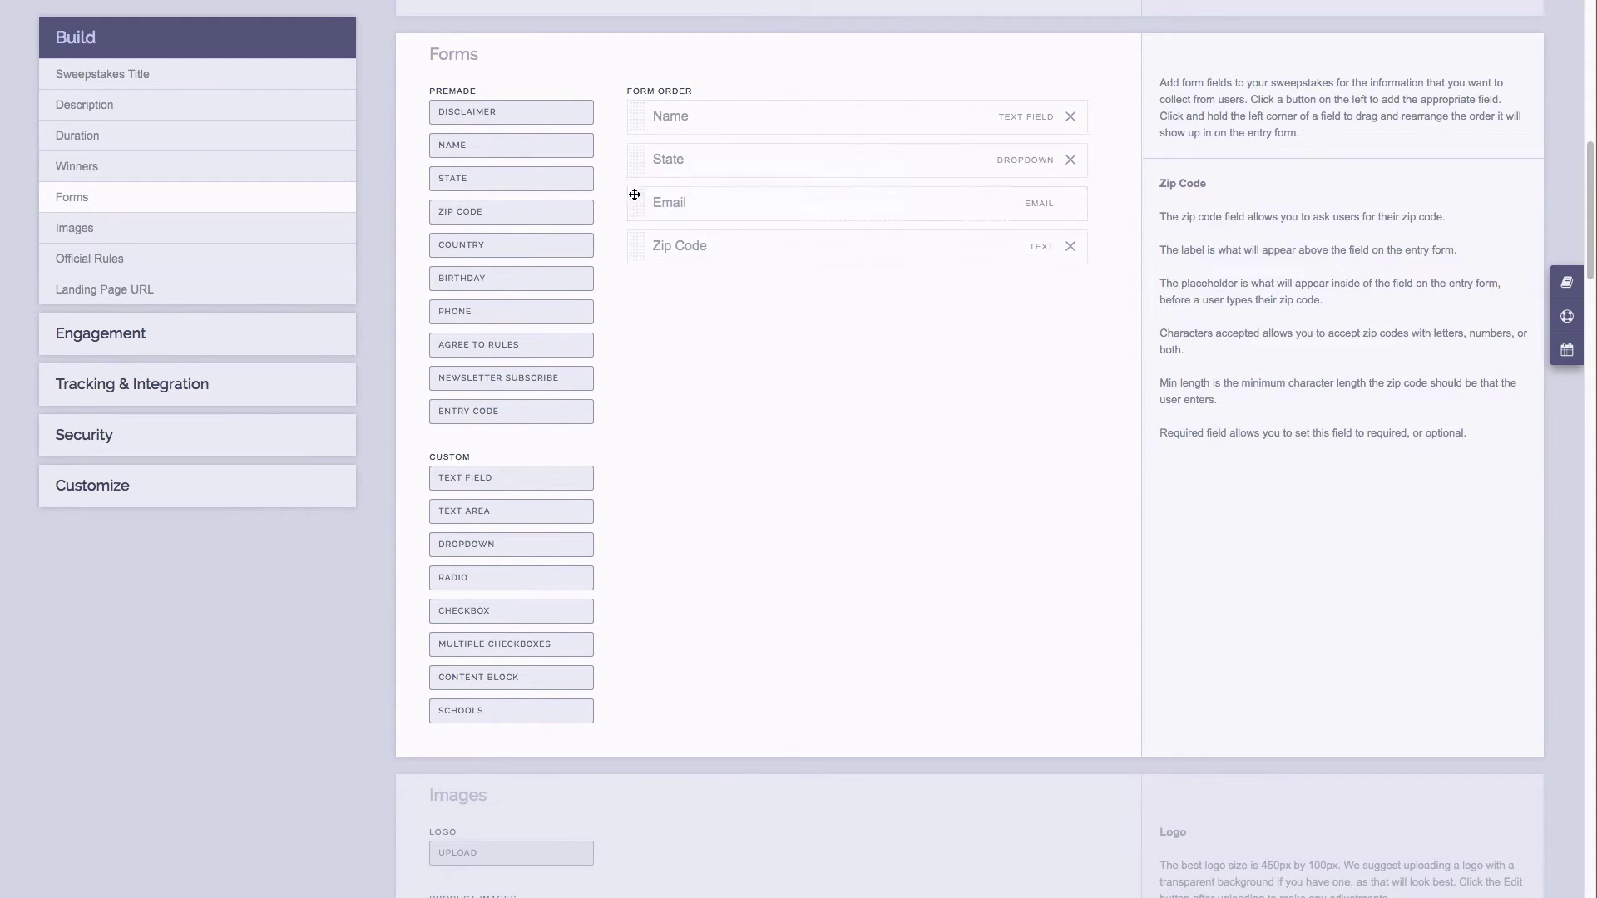
drag(630, 122, 657, 175)
- Upload the COMPANY logo image
scroll(752, 250, down, 6)
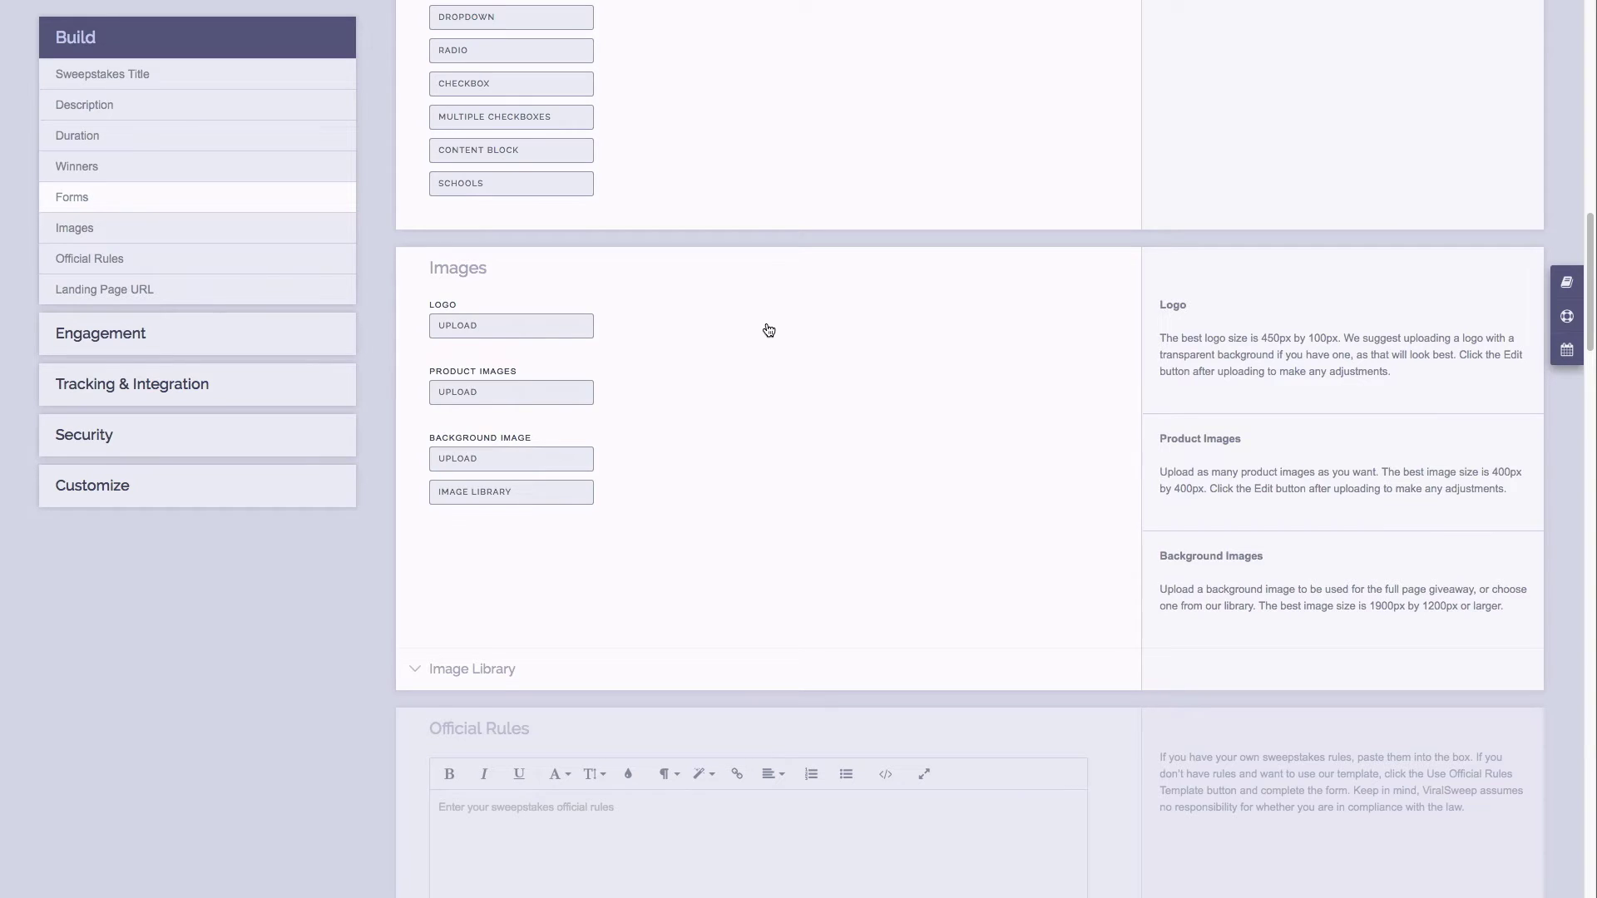
scroll(766, 332, down, 1)
click(546, 310)
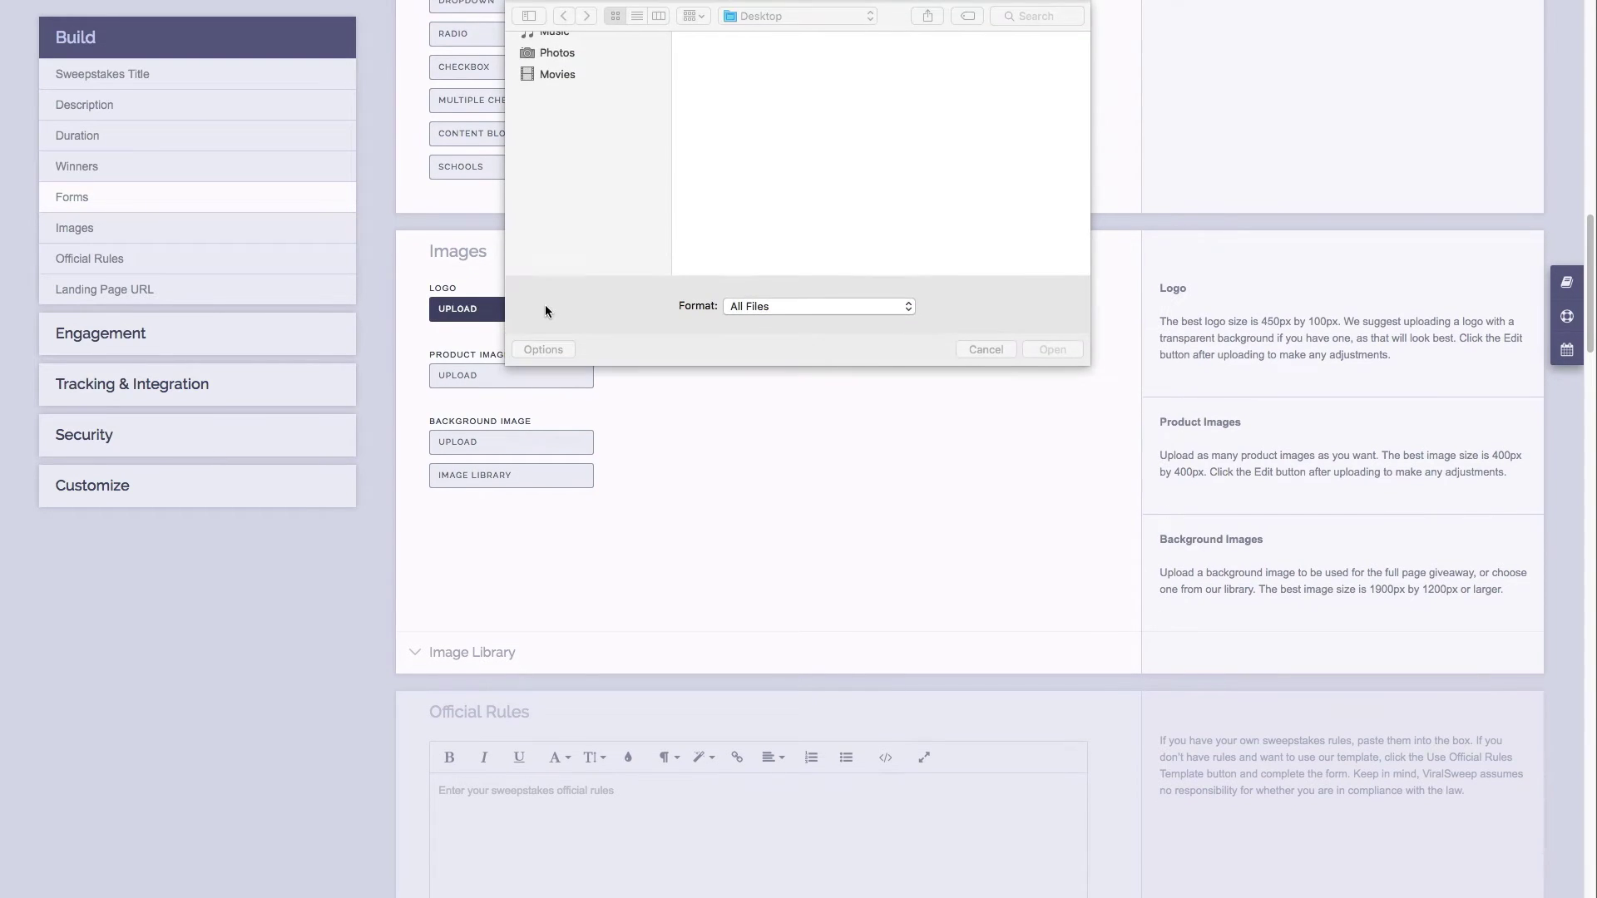
double_click(872, 234)
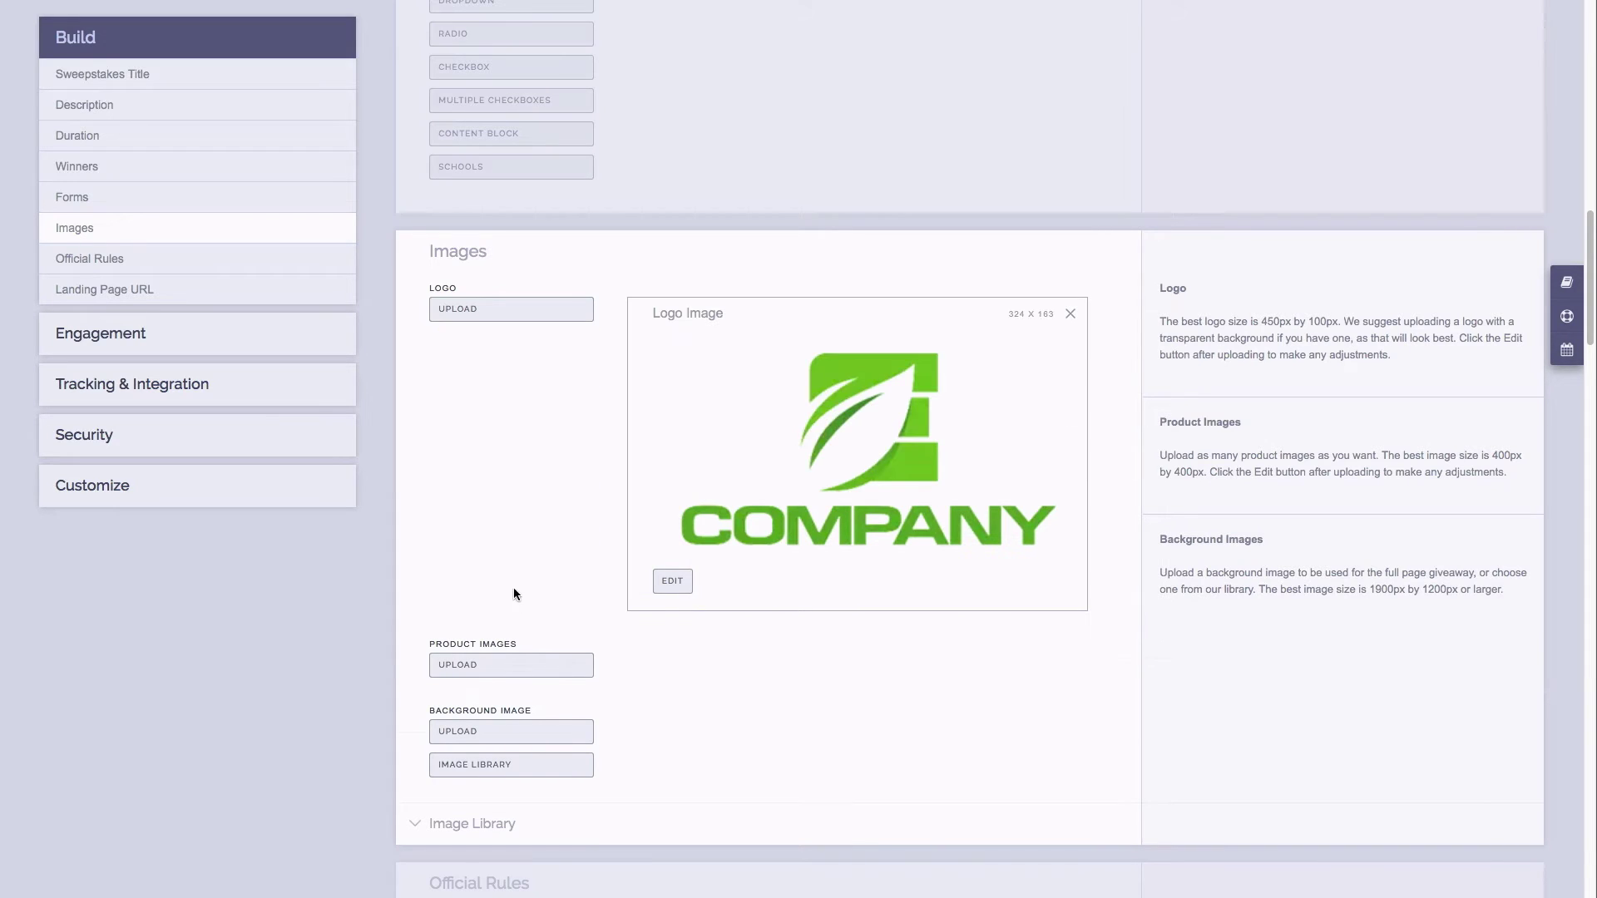
- Upload img1.jpg, img2.jpg and img3.jpg as the three product images
click(498, 667)
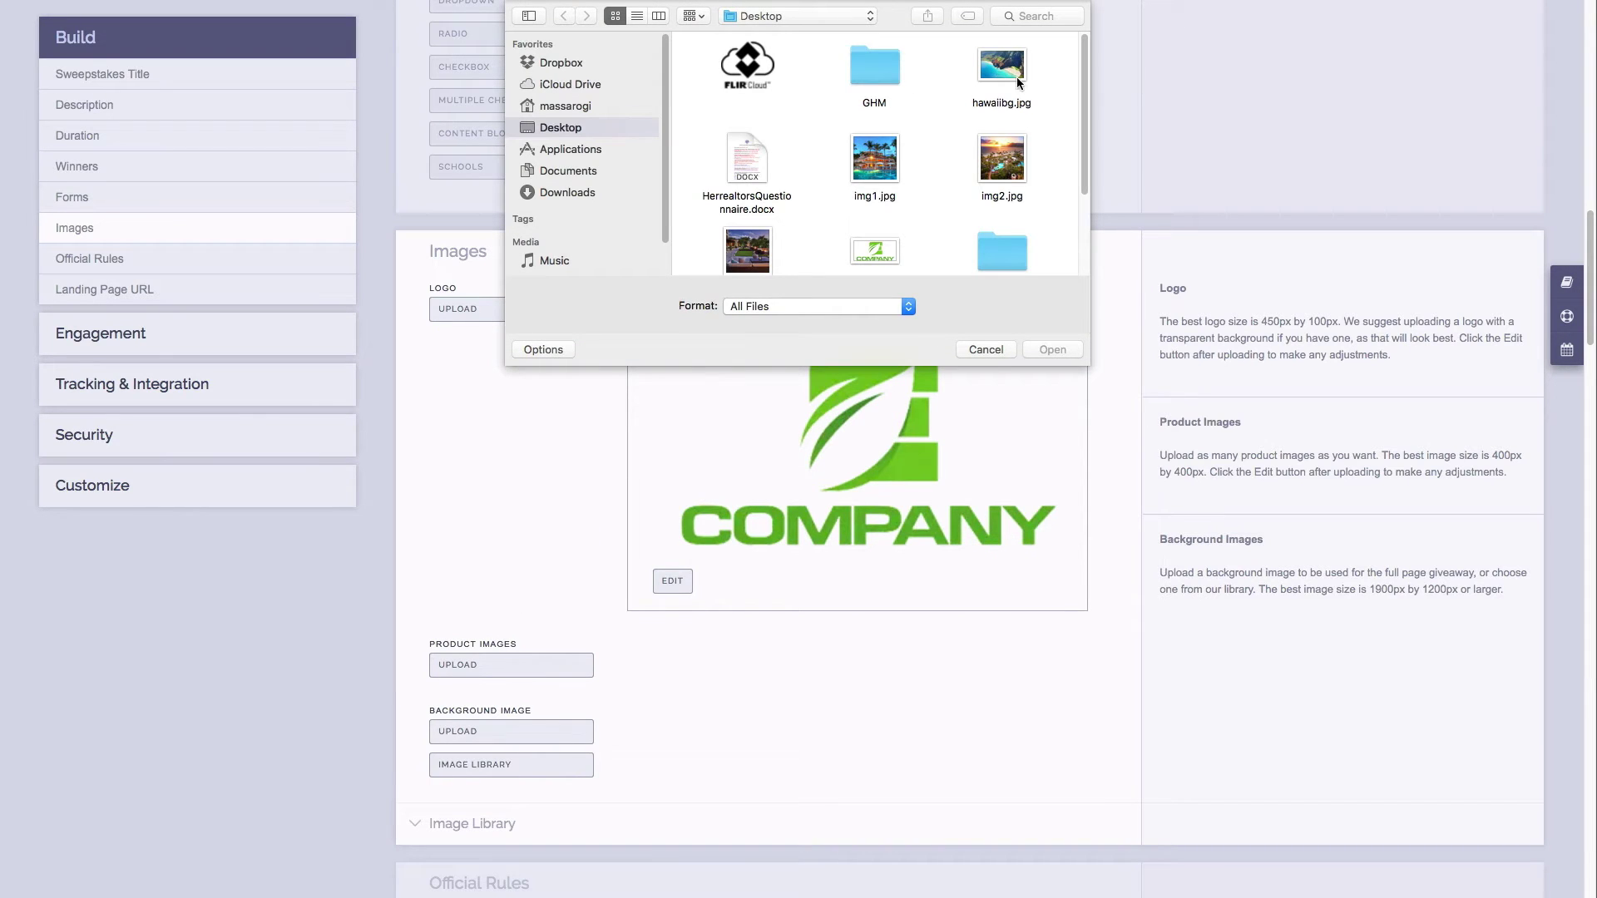
click(863, 172)
double_click(862, 172)
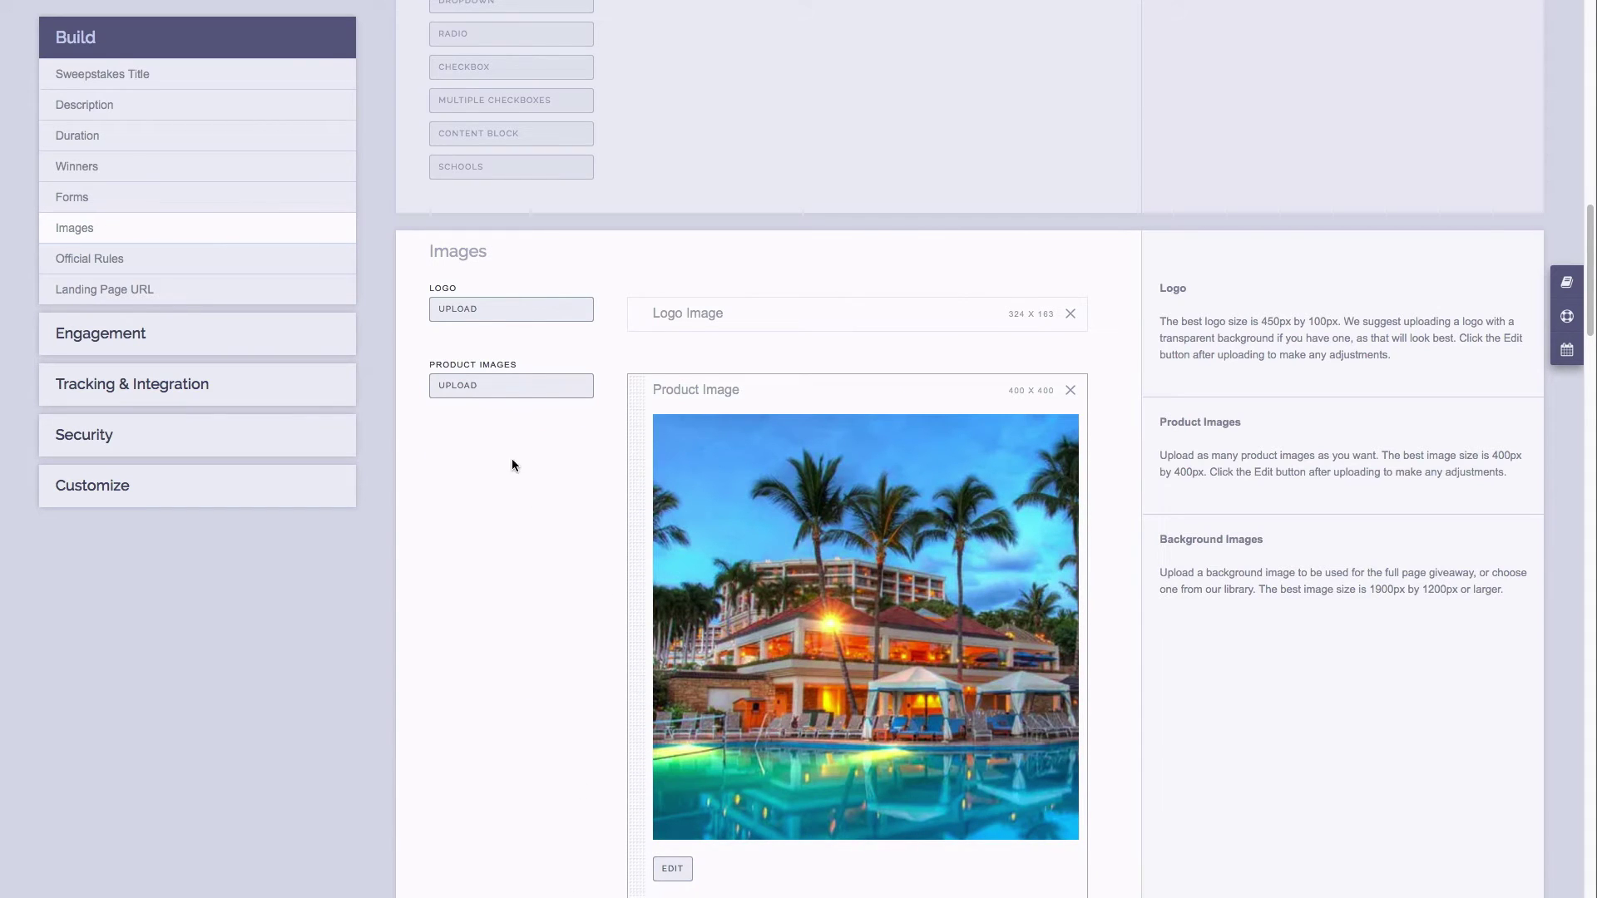
click(482, 391)
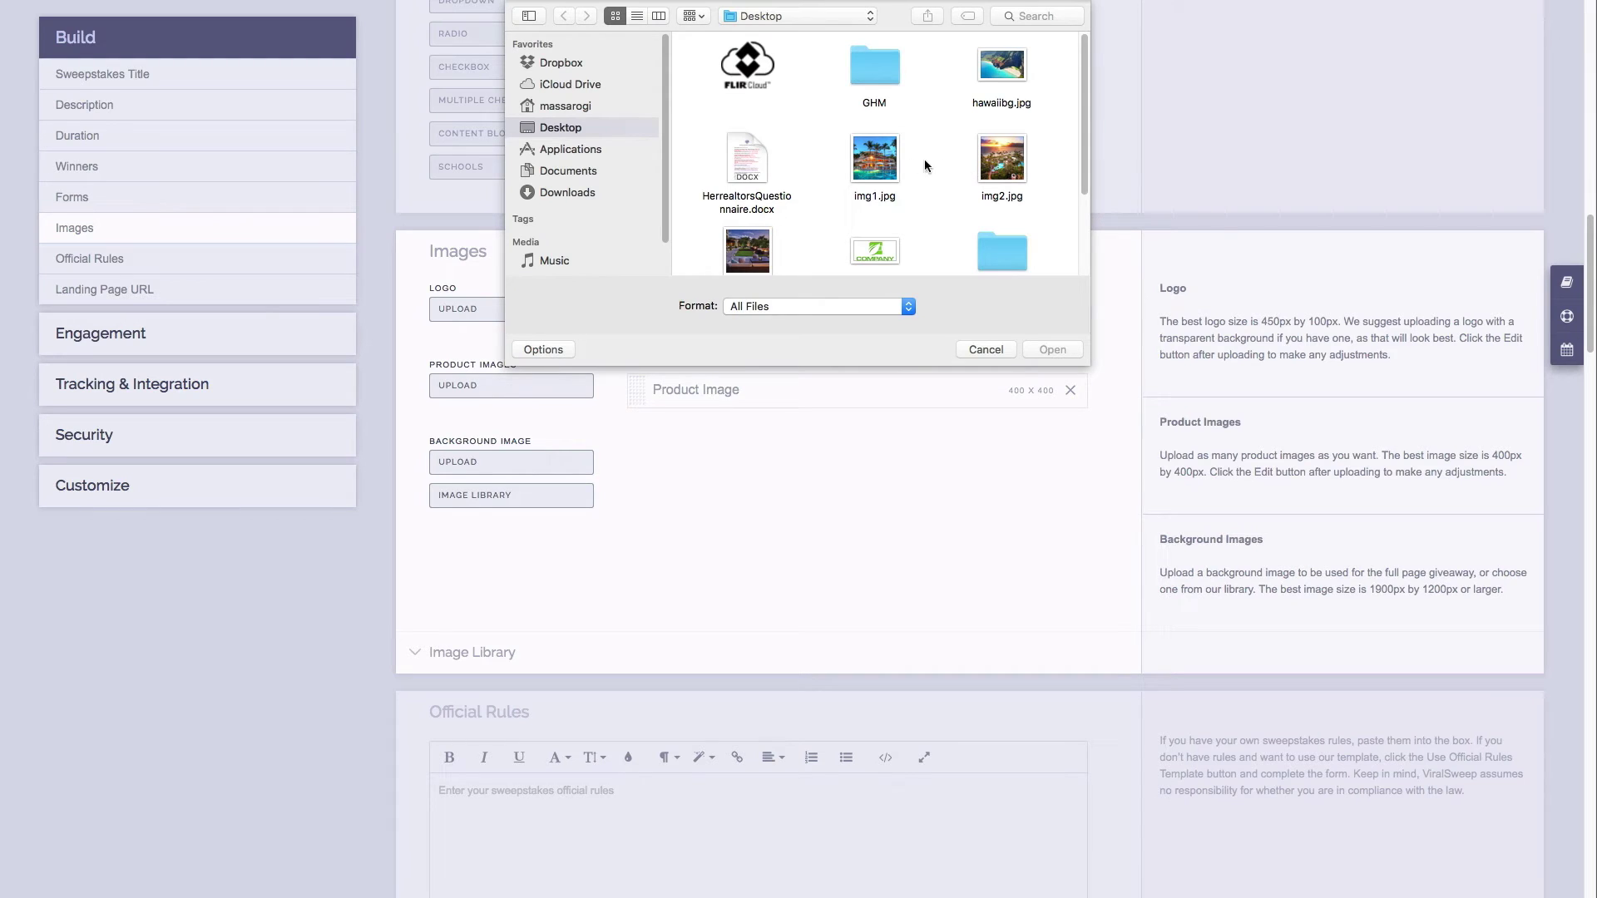
click(1005, 163)
double_click(1005, 163)
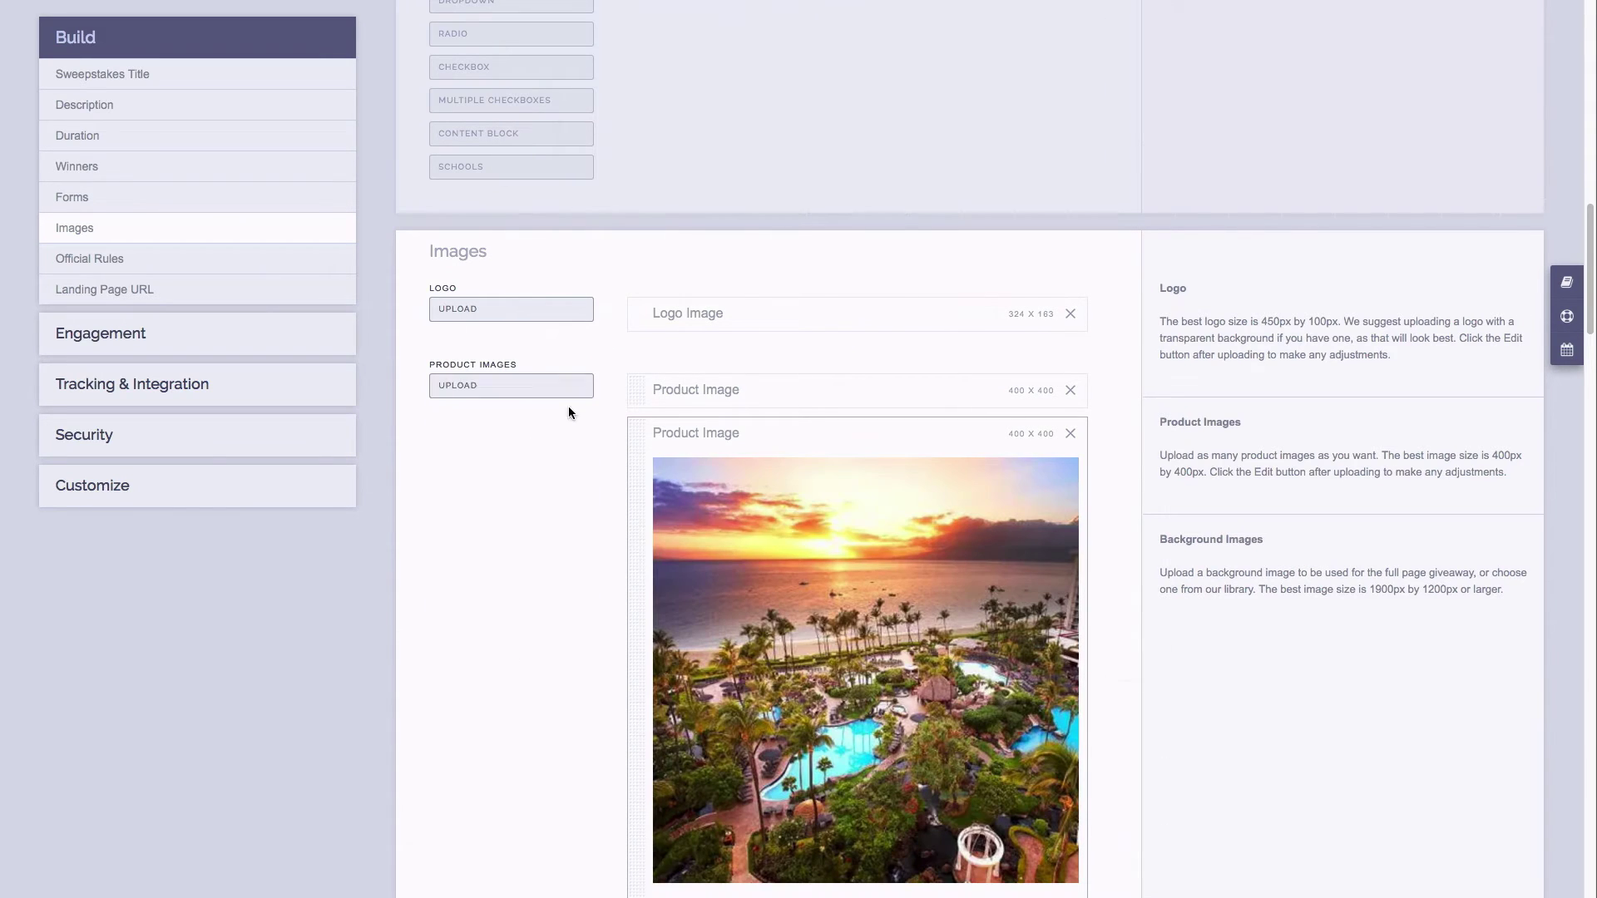
click(508, 401)
scroll(801, 138, down, 2)
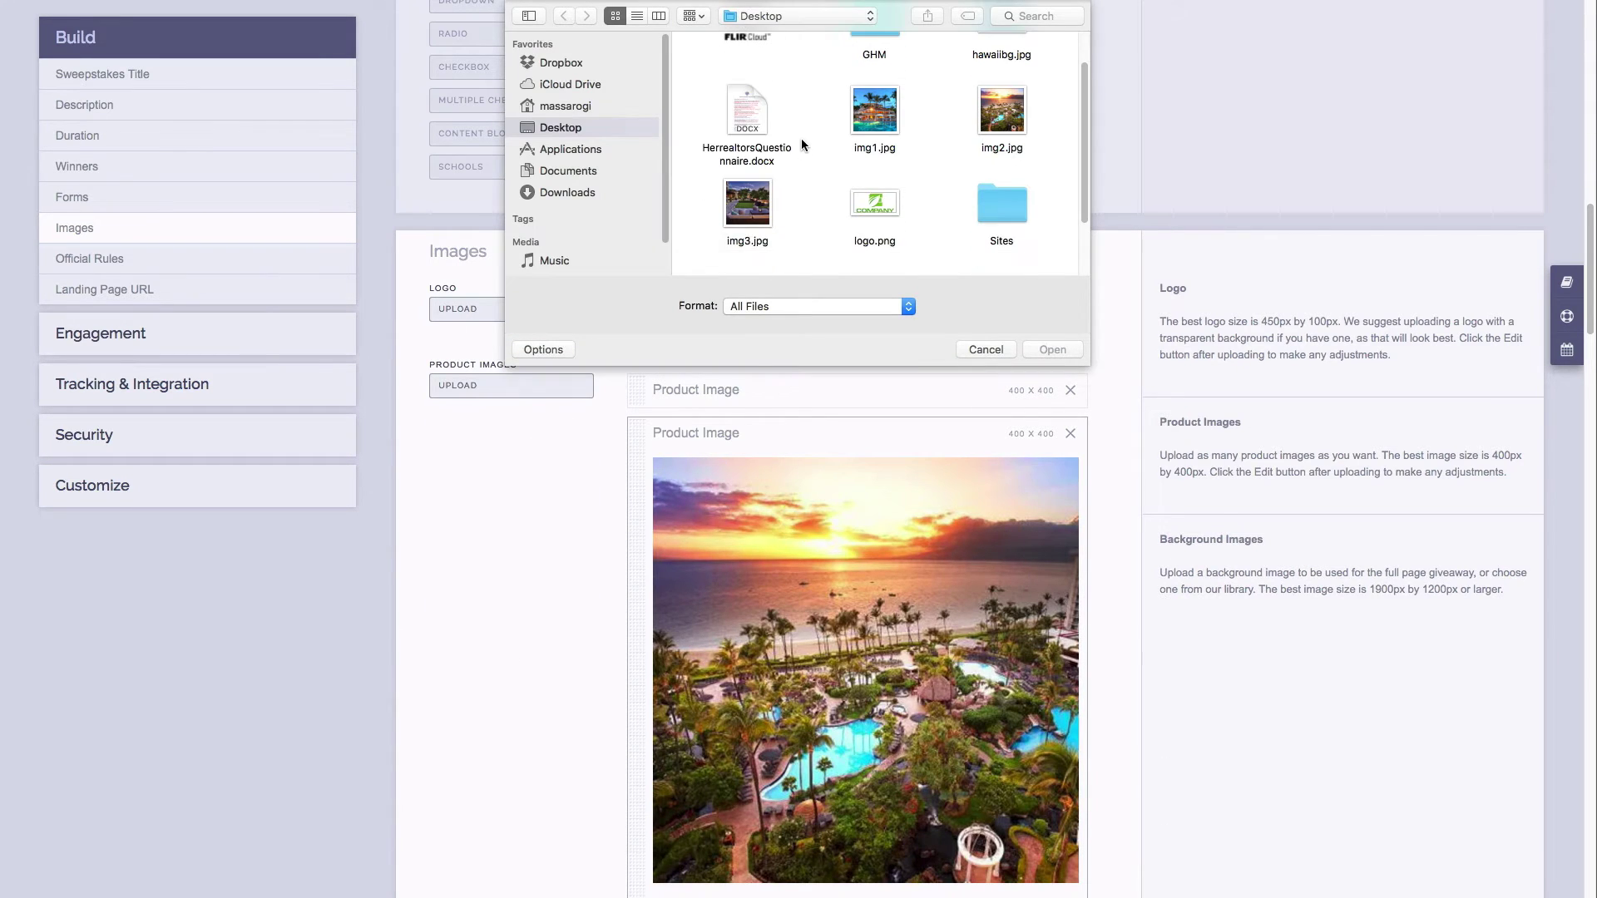
double_click(759, 204)
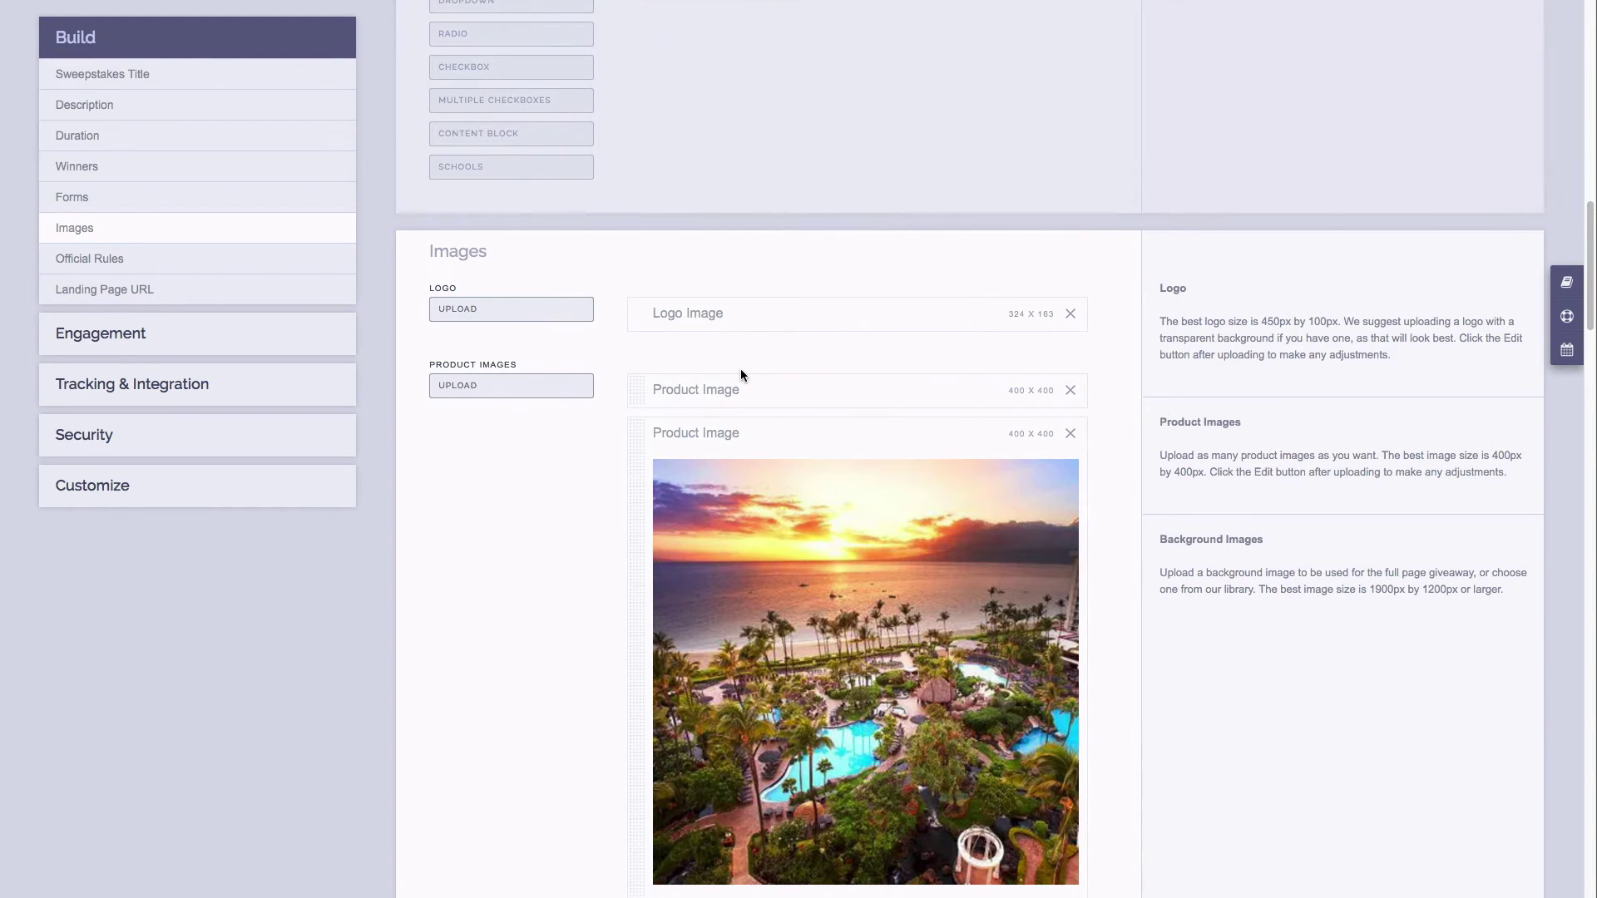
scroll(741, 373, down, 4)
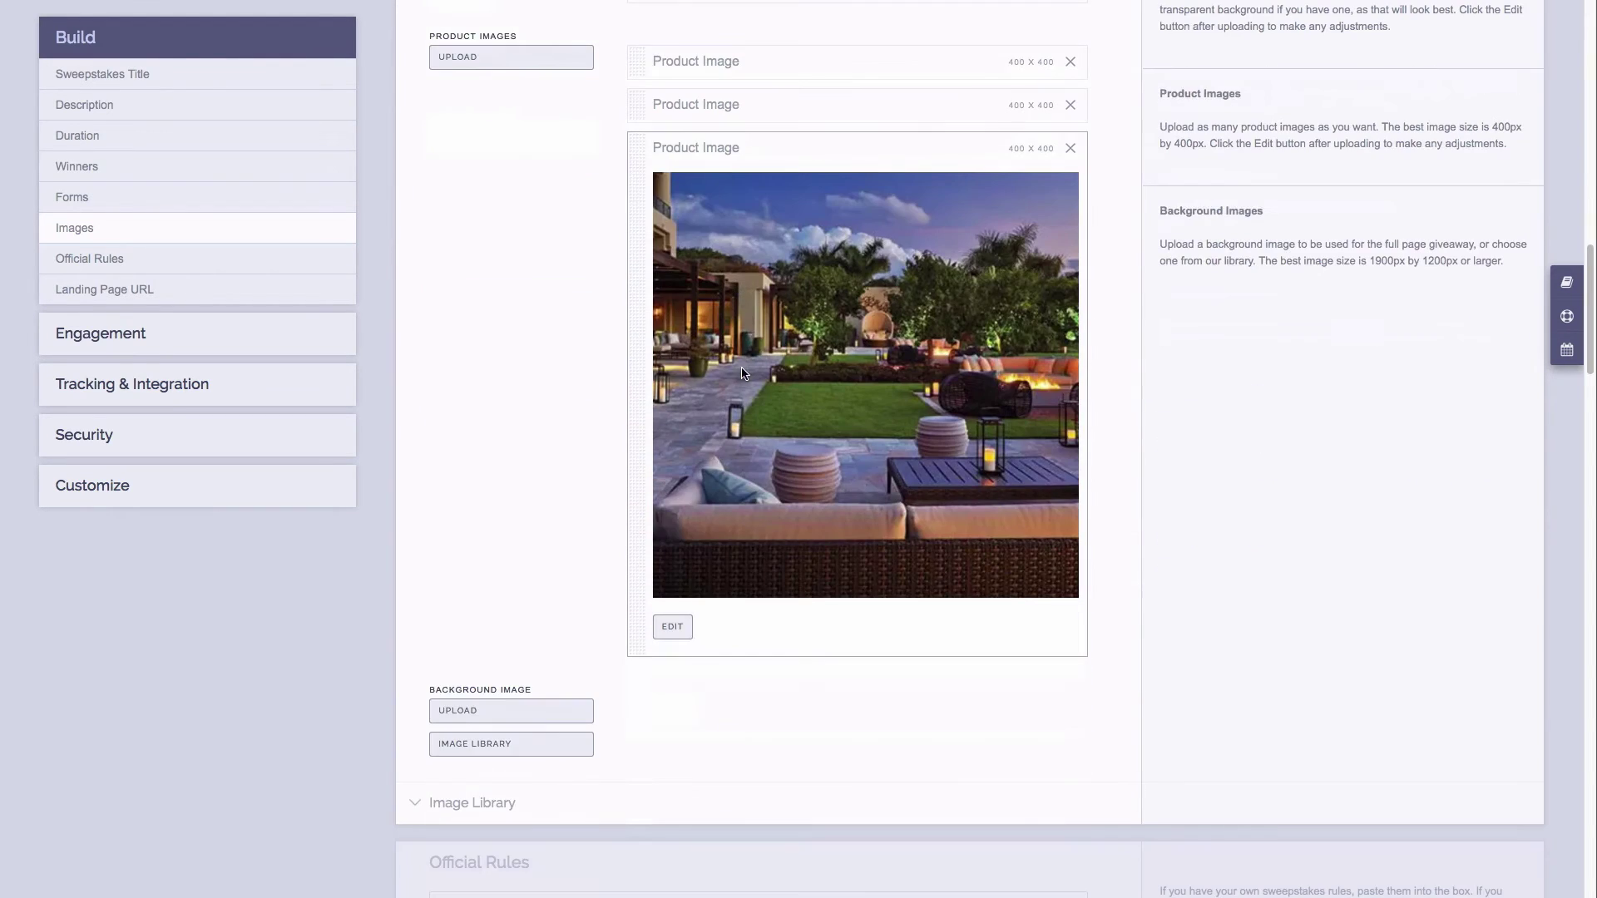
- Upload hawaiibg.jpg as the background image
click(514, 709)
click(1003, 72)
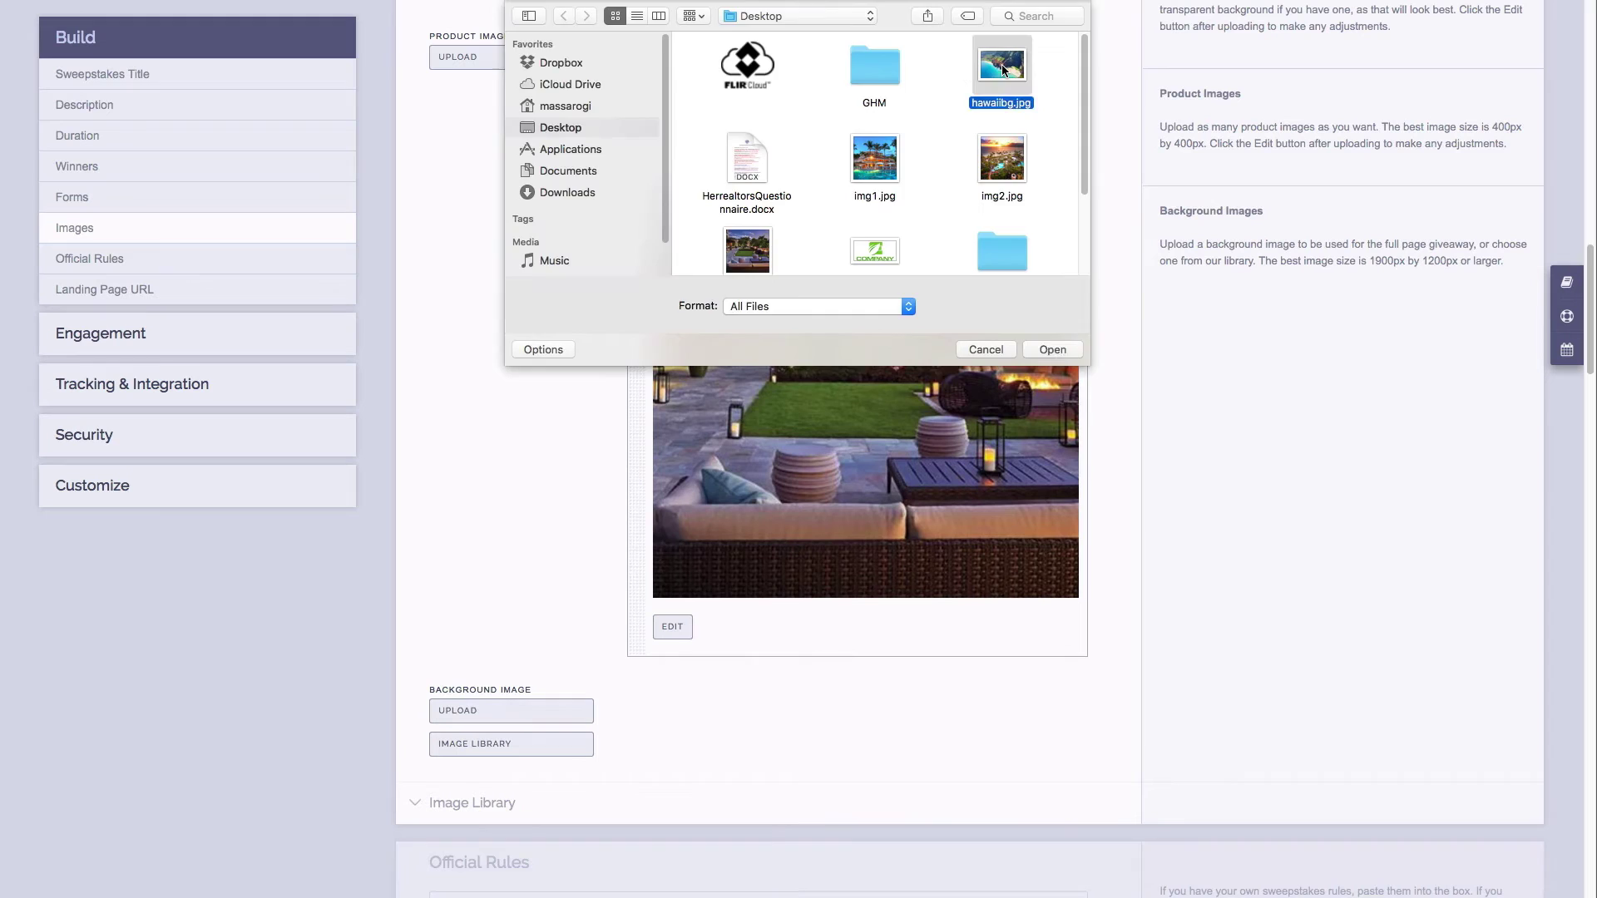
click(1065, 351)
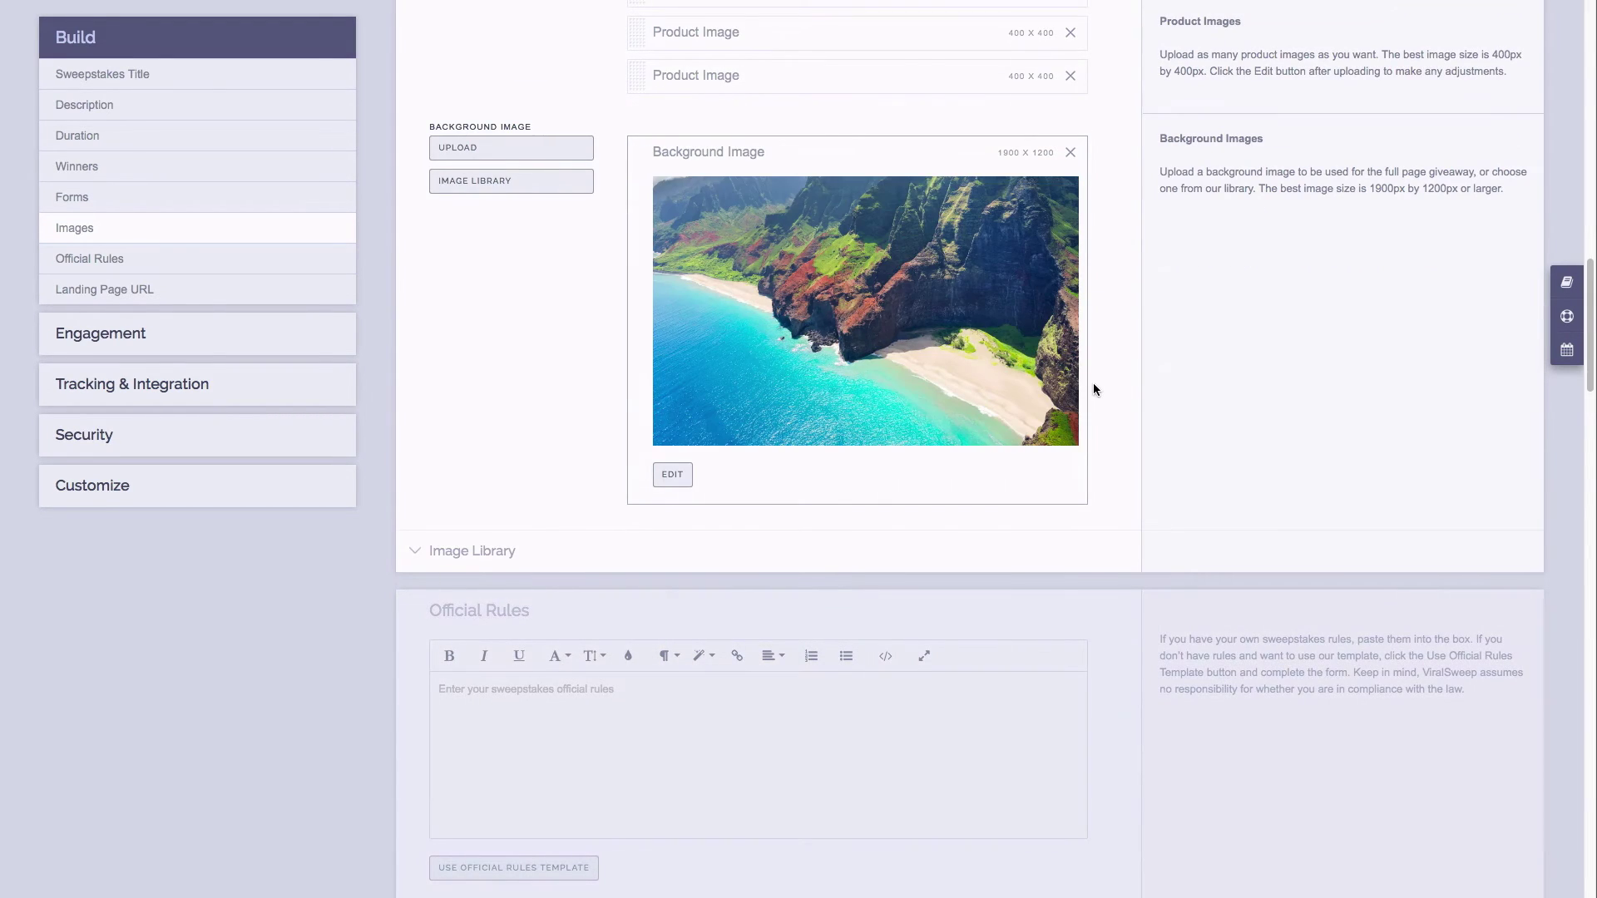
click(717, 155)
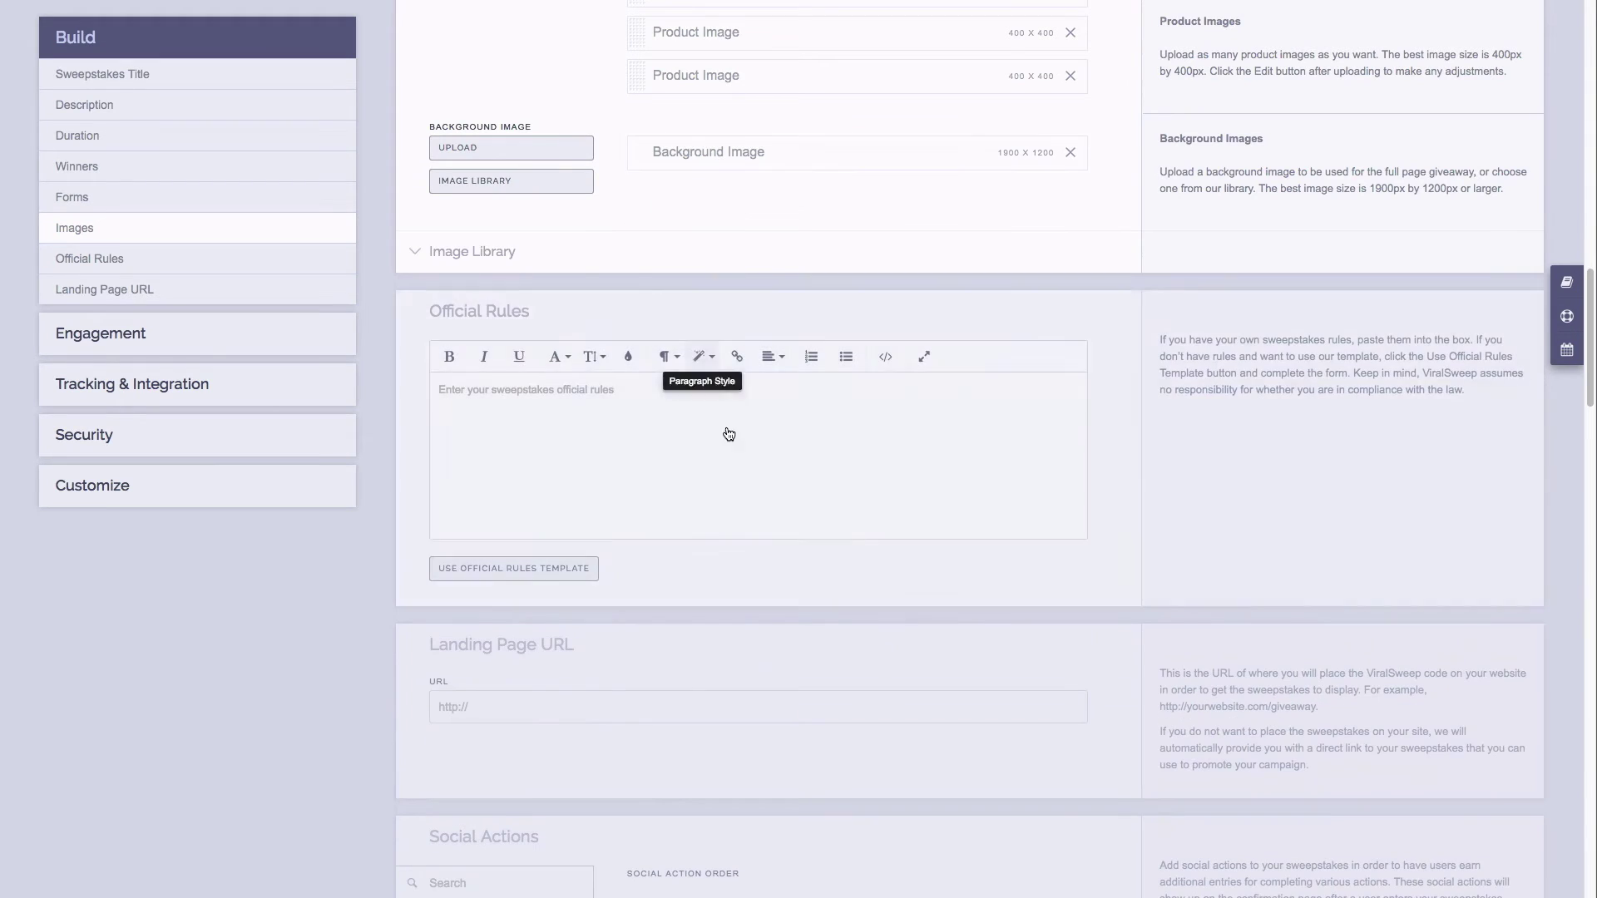
scroll(738, 702, down, 3)
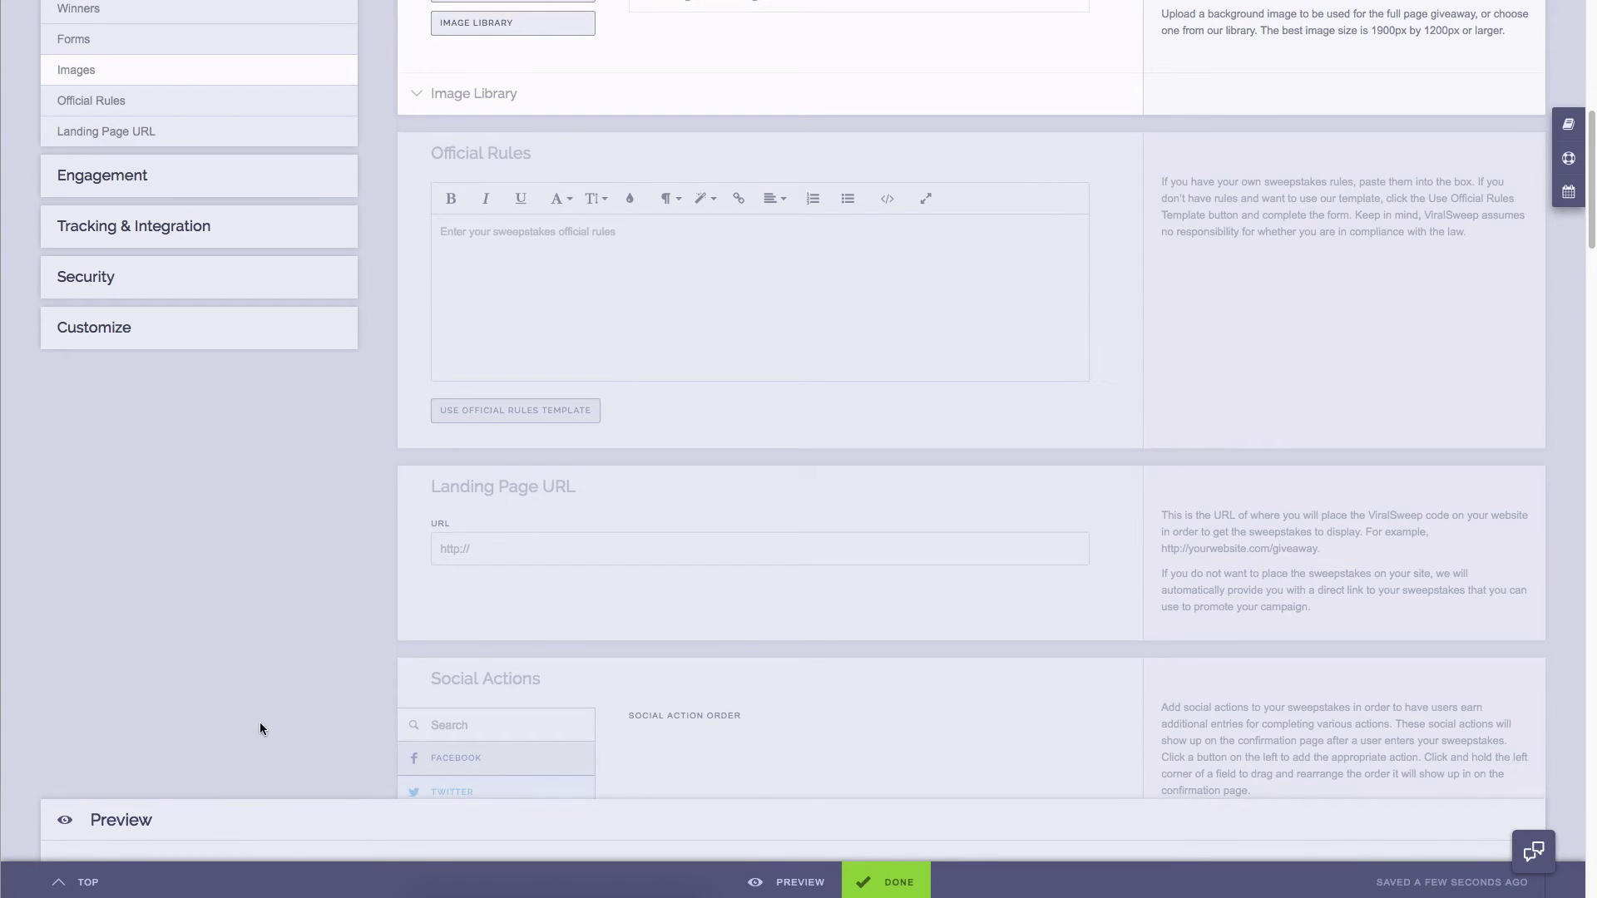
- Preview the sweepstakes page, checking the prize text and the first and last name fields
click(261, 834)
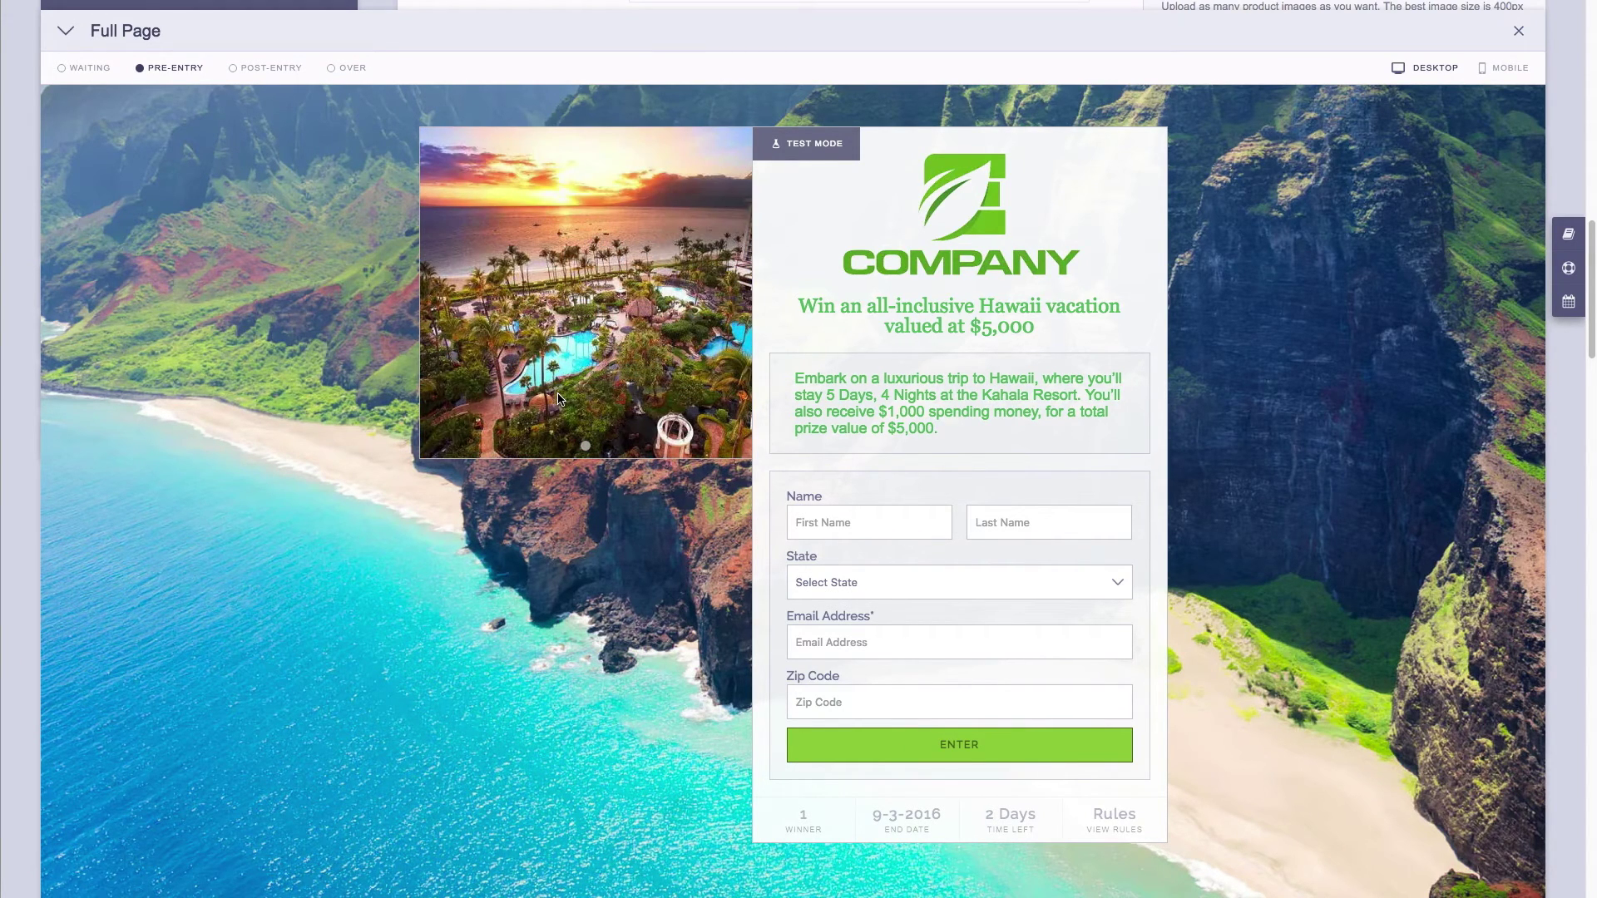
drag(797, 306, 1065, 326)
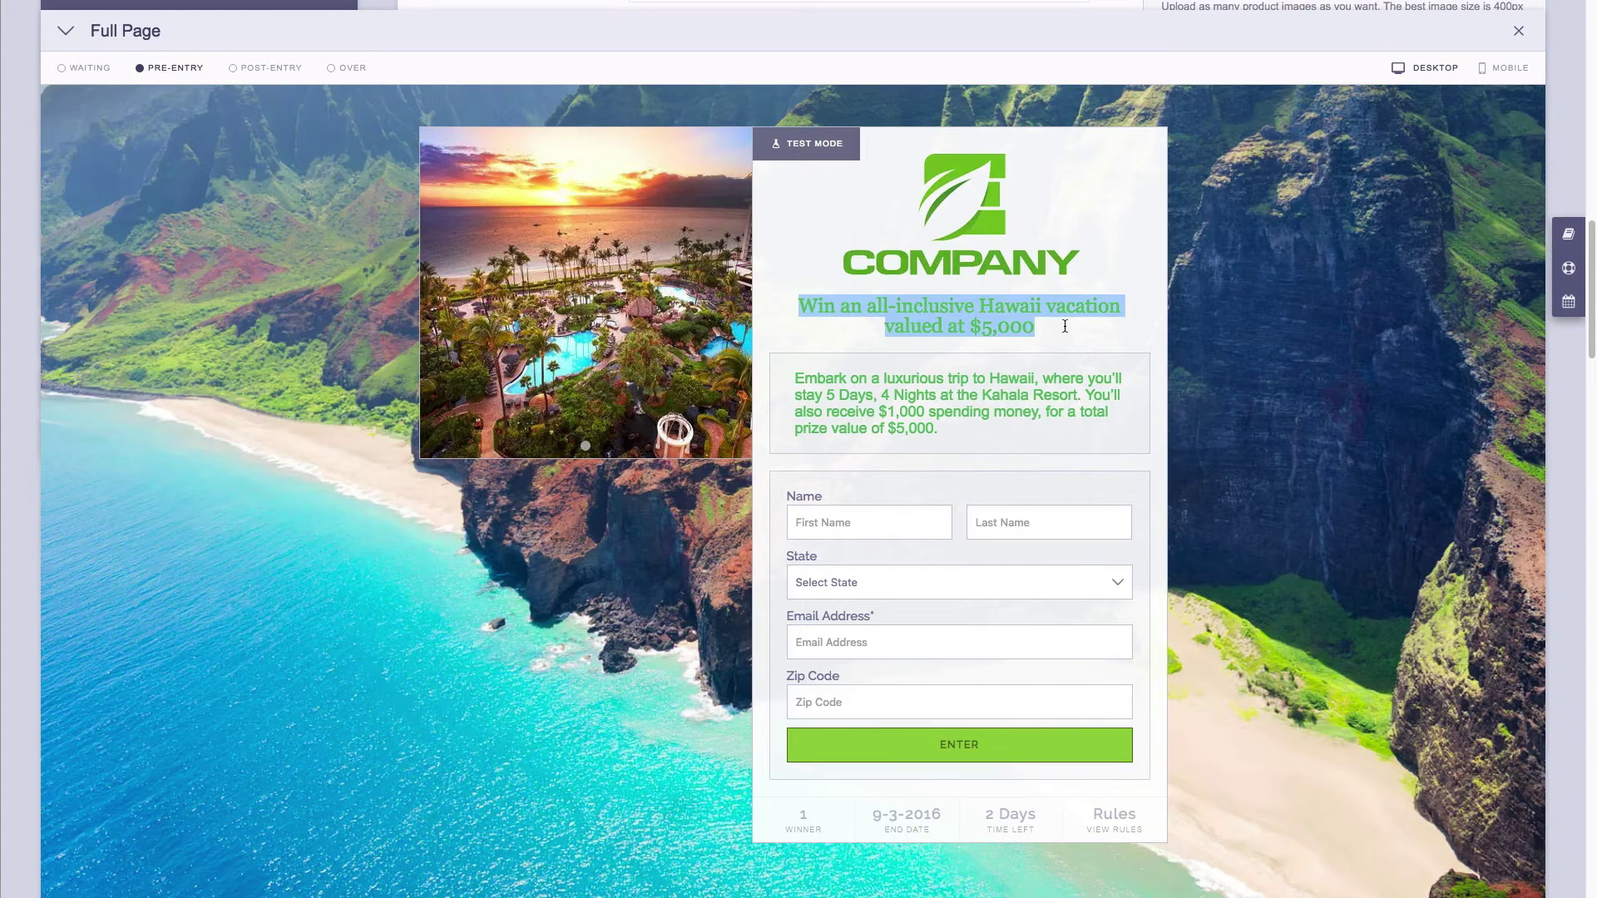
mouse_move(971, 229)
mouse_down()
mouse_move(966, 168)
mouse_move(969, 208)
mouse_up()
drag(792, 378, 964, 436)
click(963, 452)
click(895, 517)
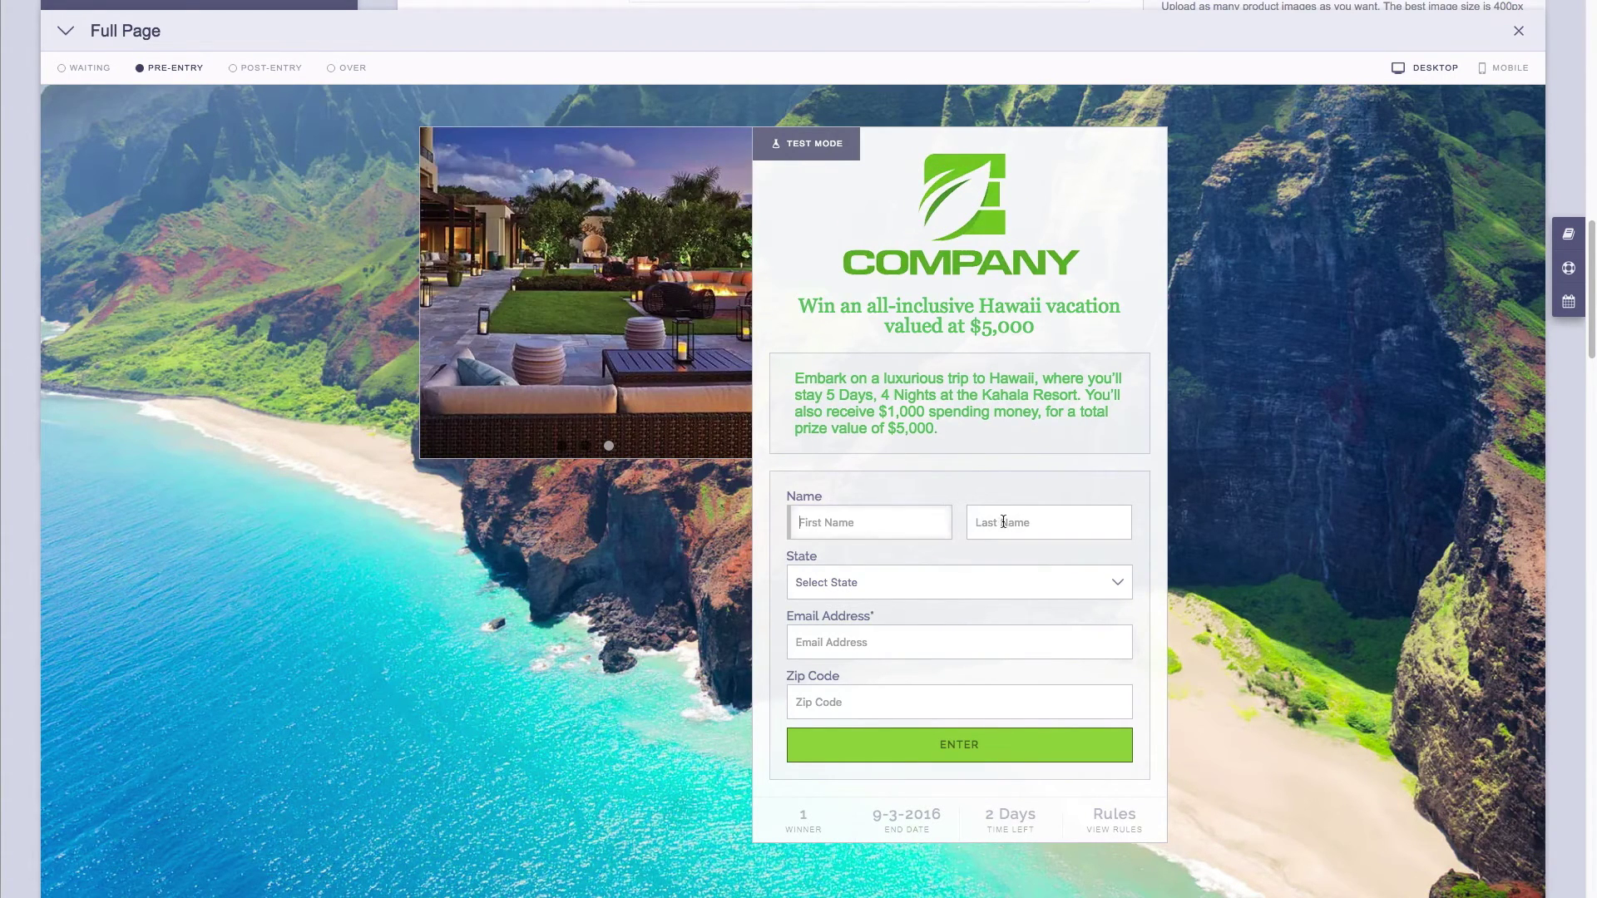
click(1015, 521)
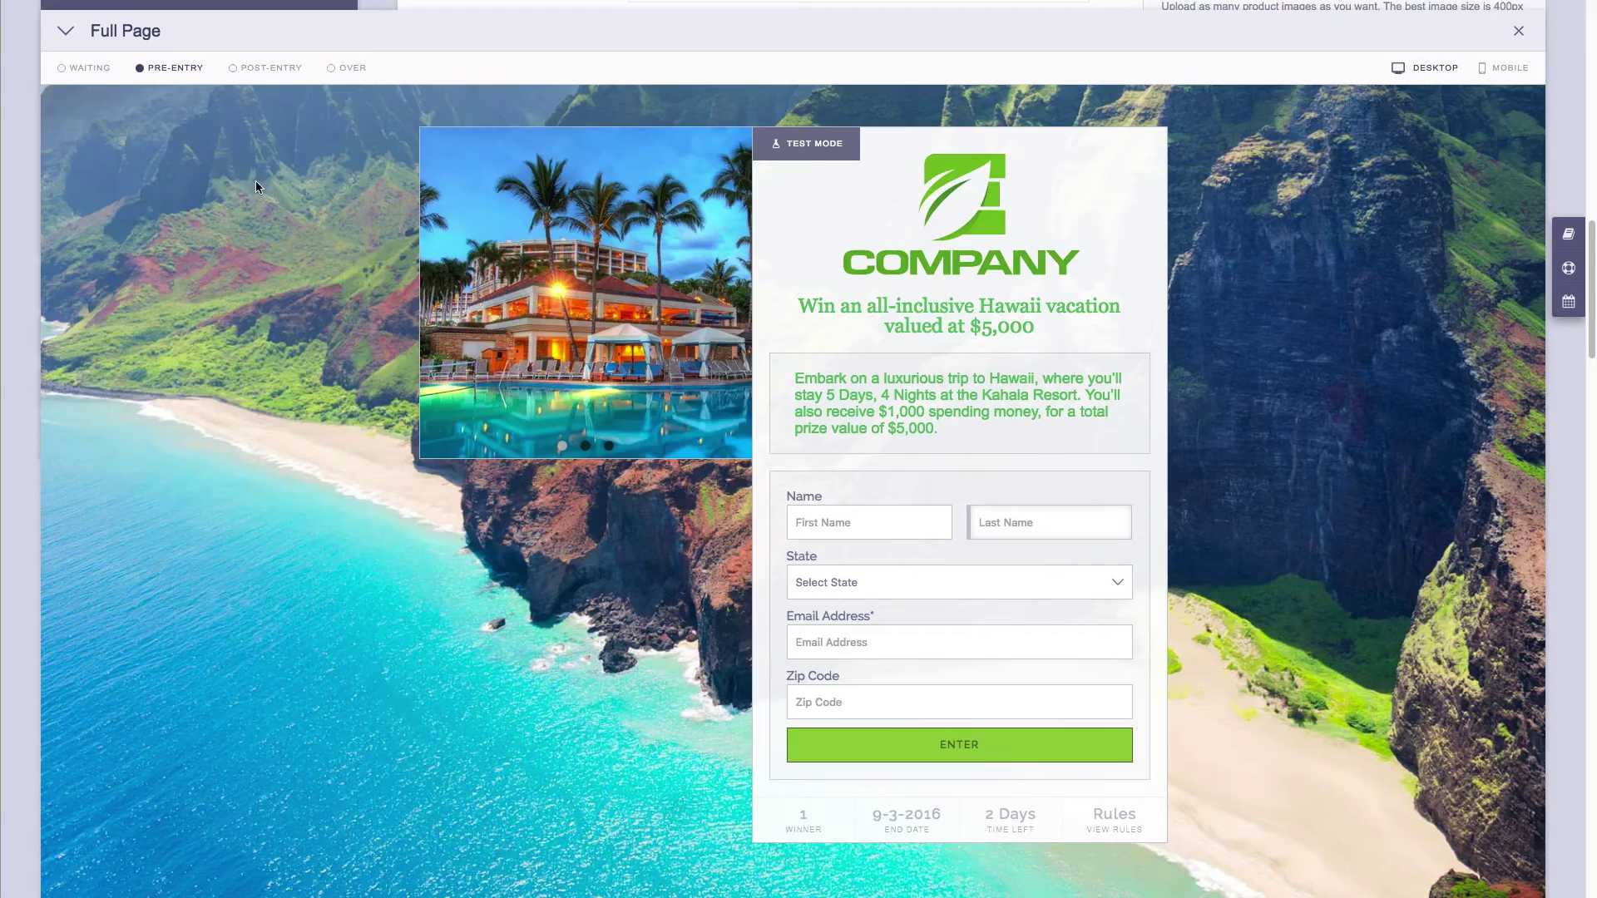
- View the preview in the Widget layout, then return to Full Page
click(272, 20)
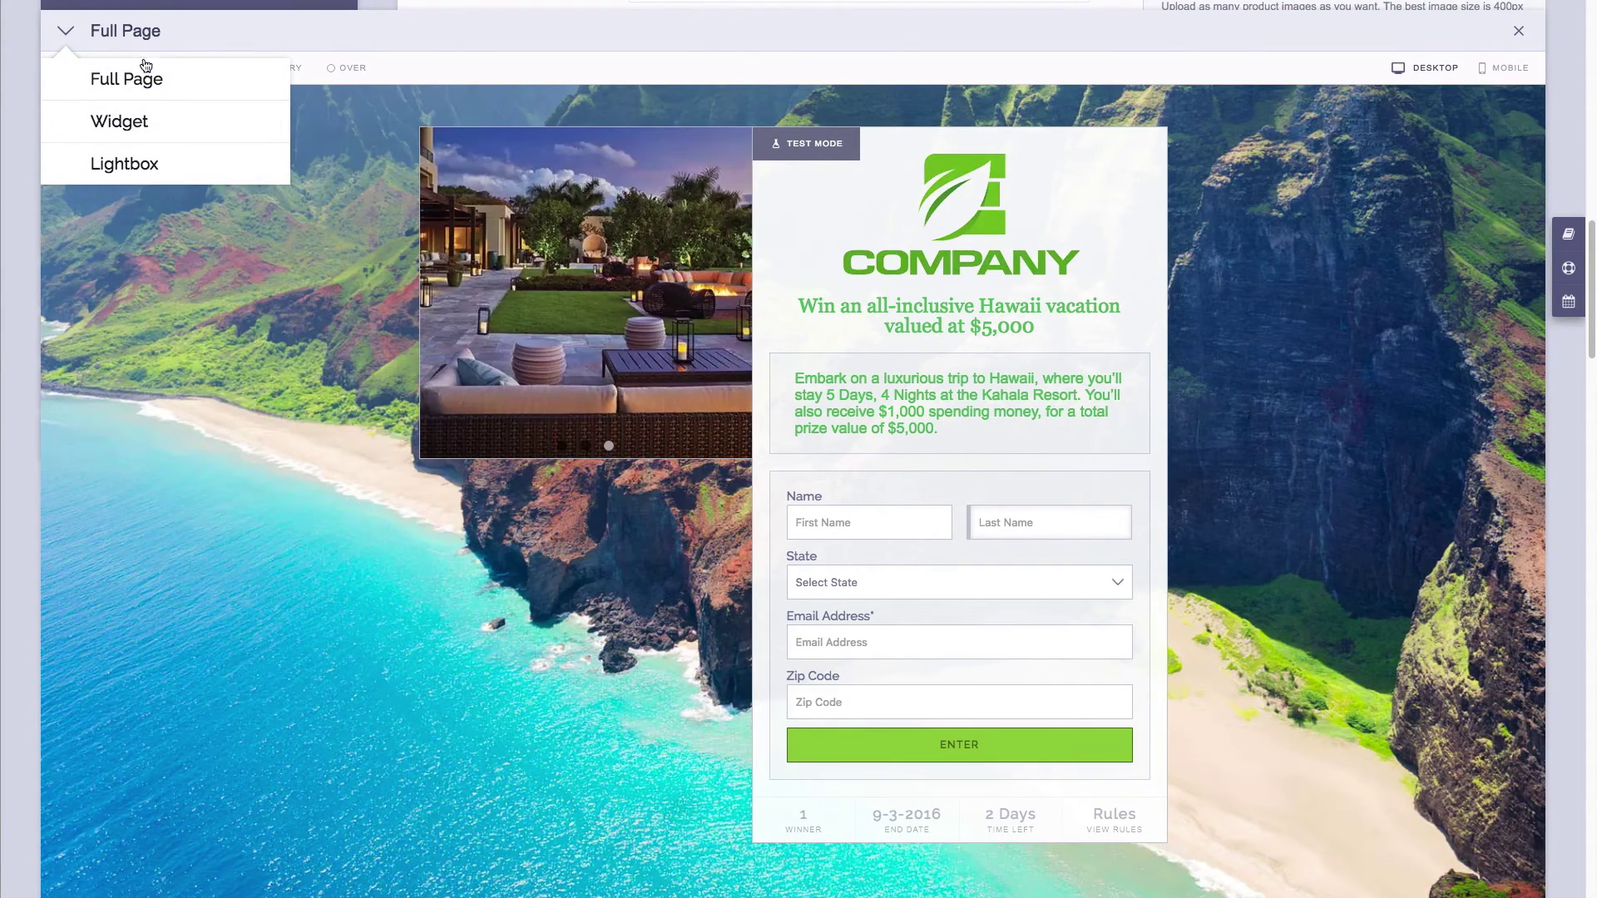
click(142, 119)
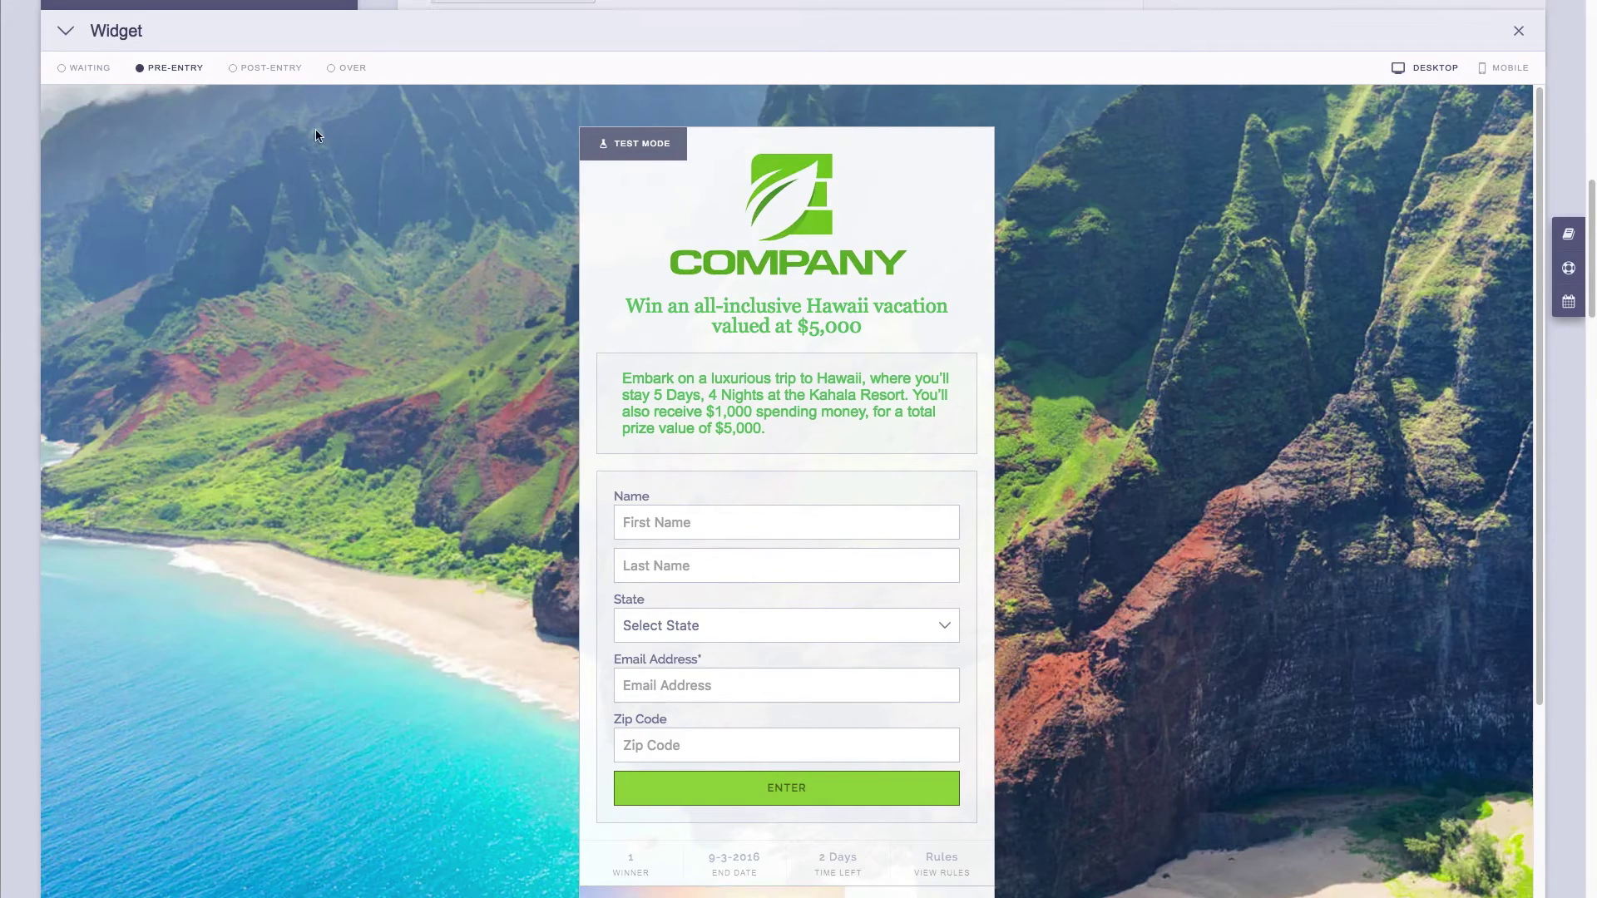
click(86, 33)
click(127, 79)
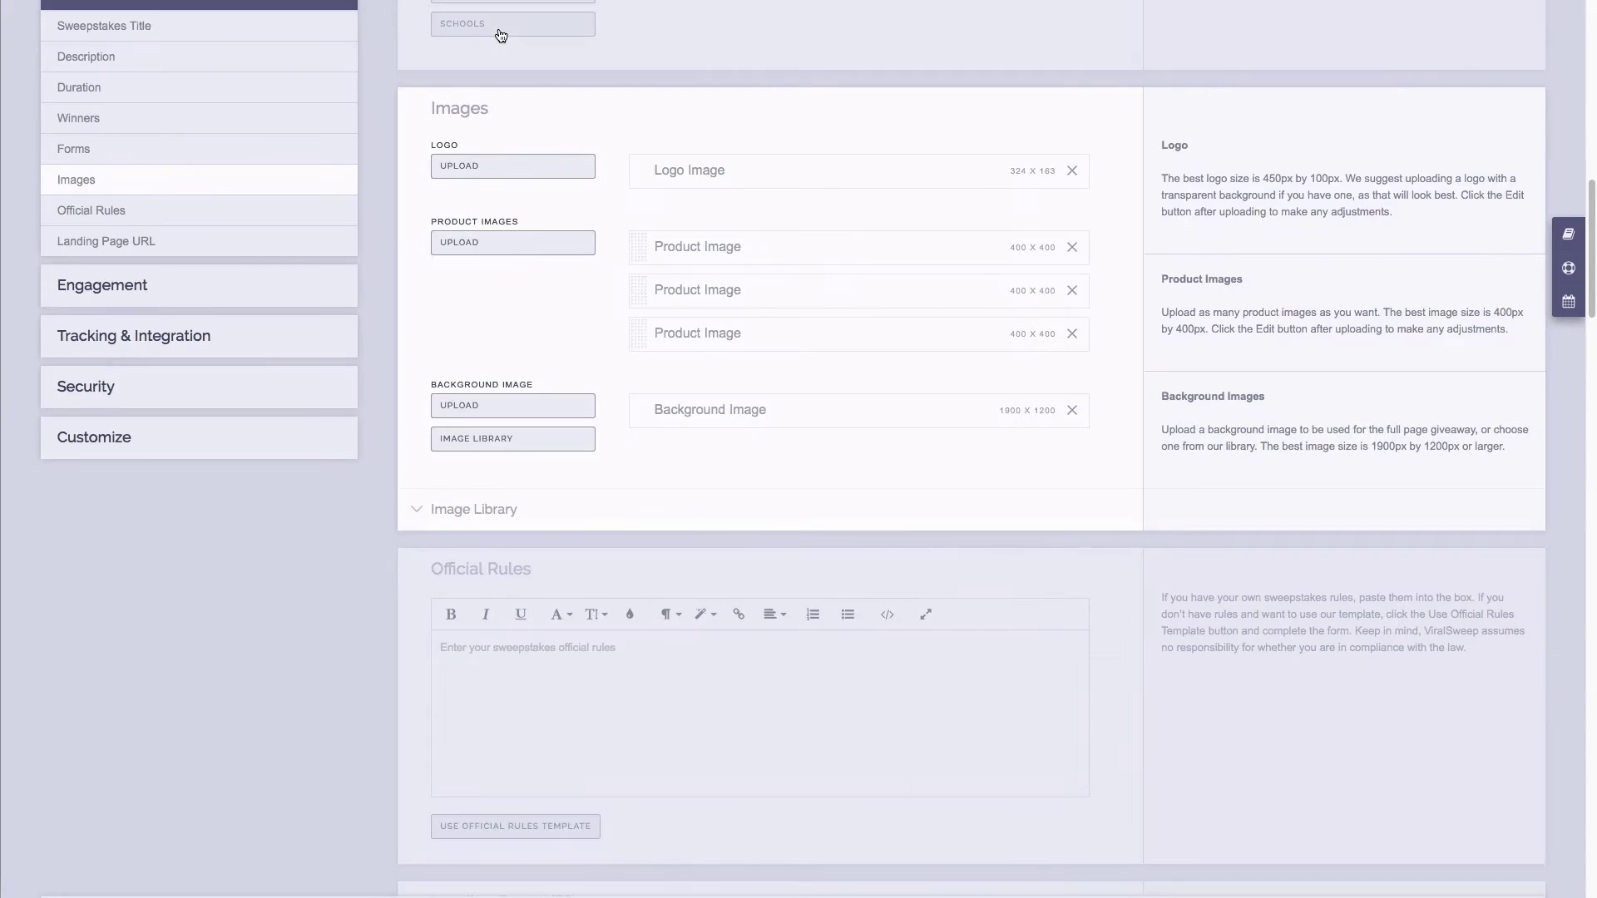
- Apply the official rules template, agree to its terms, and move to the Landing Page URL field
scroll(604, 371, down, 5)
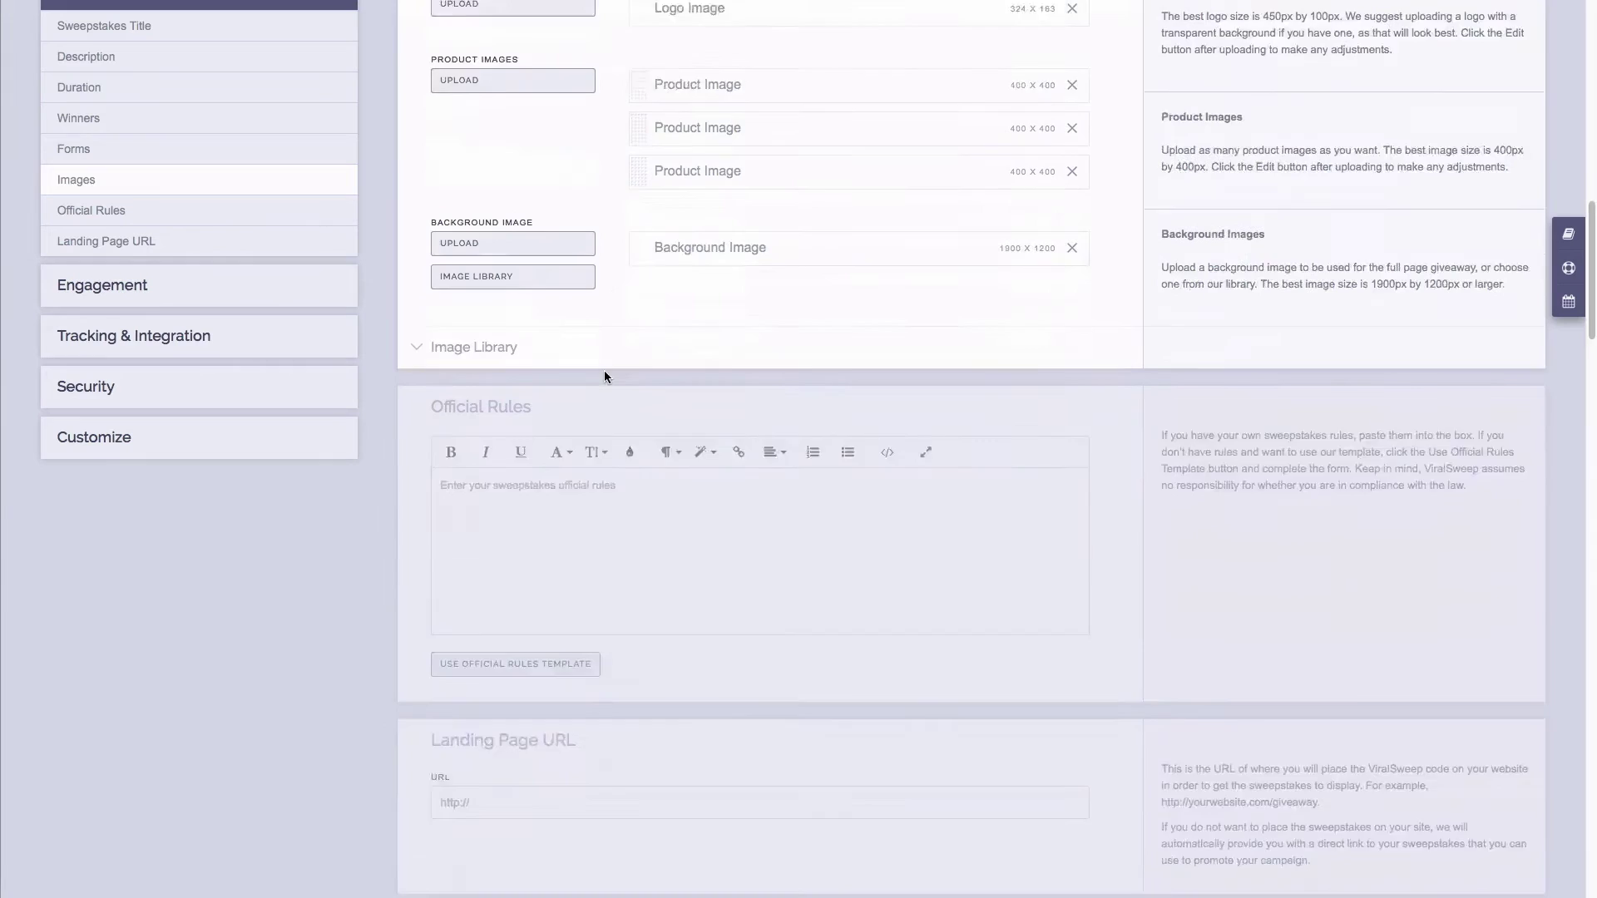
click(633, 285)
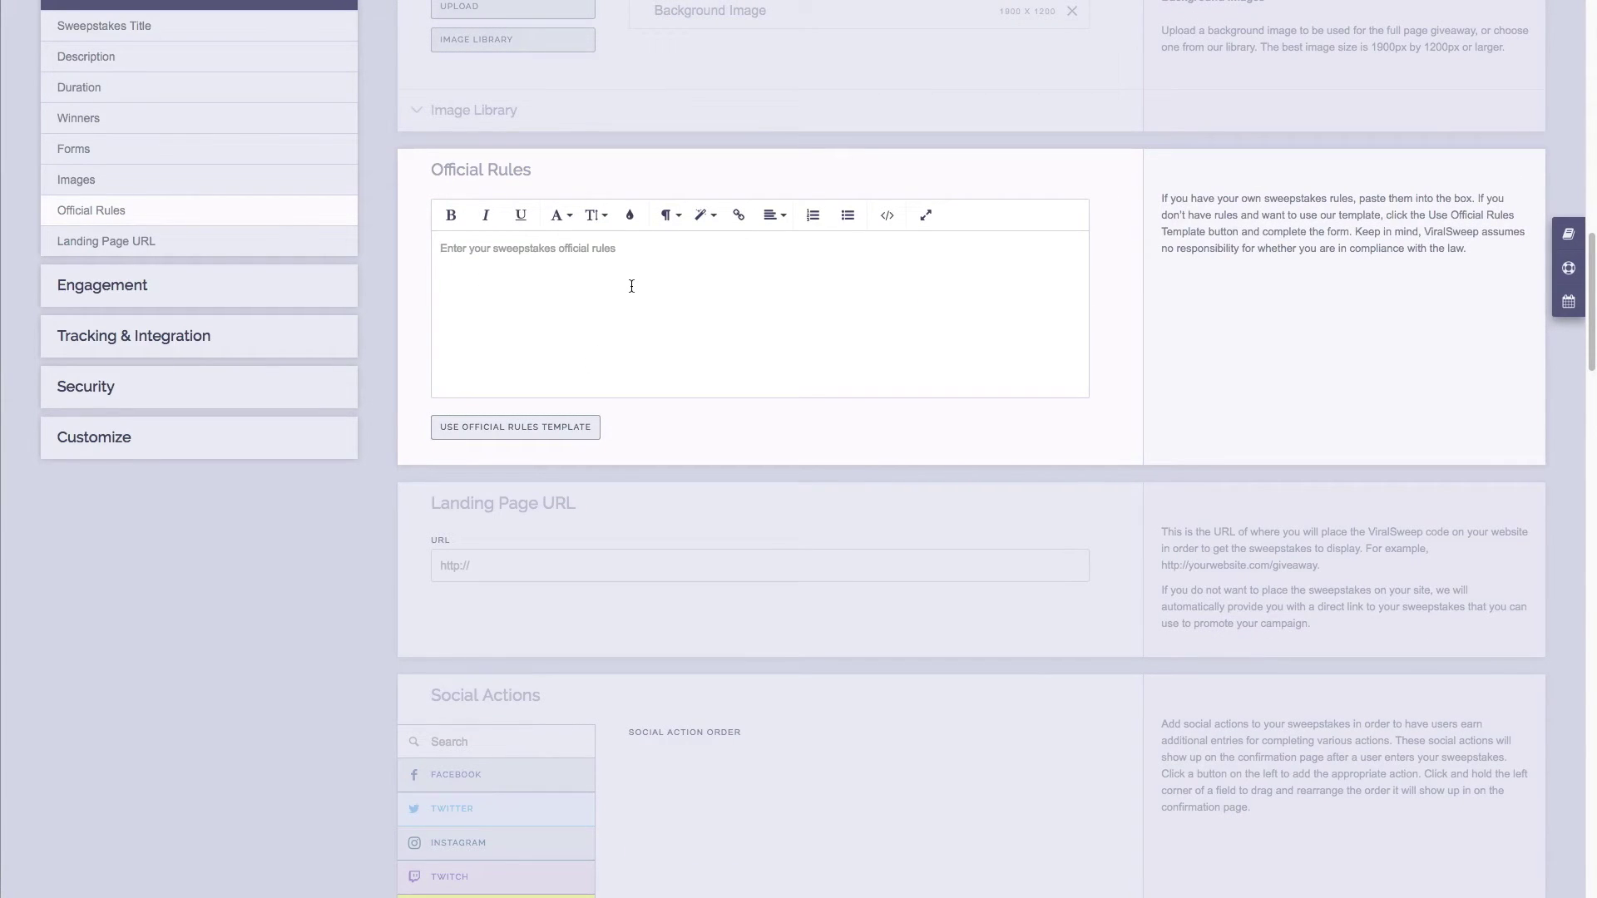
click(509, 429)
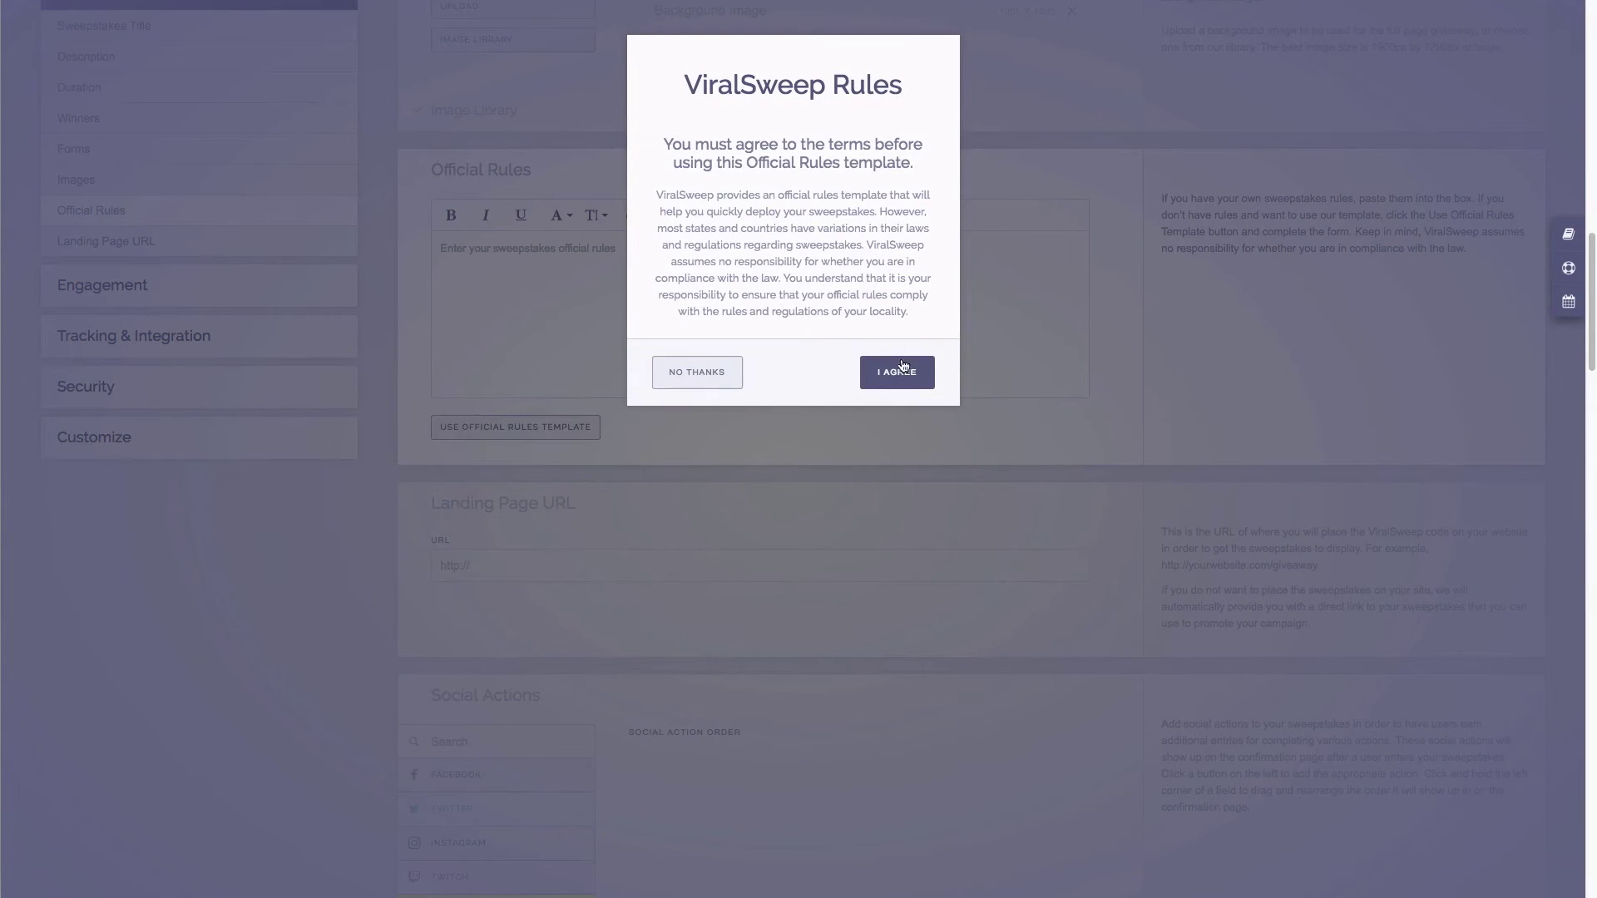
click(903, 370)
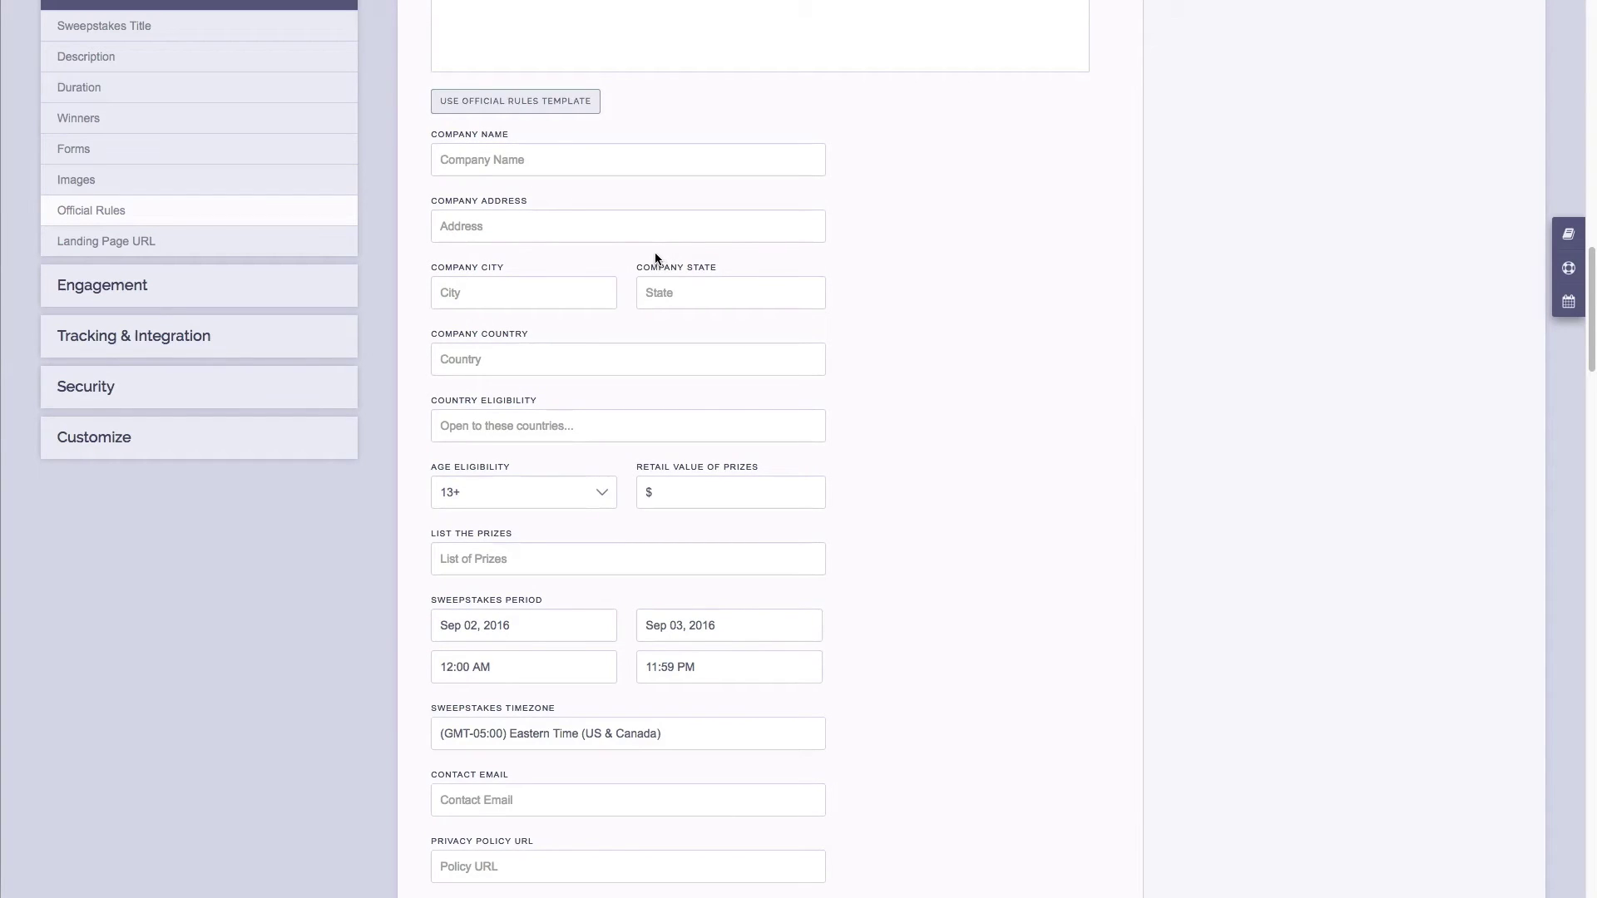
scroll(662, 262, up, 2)
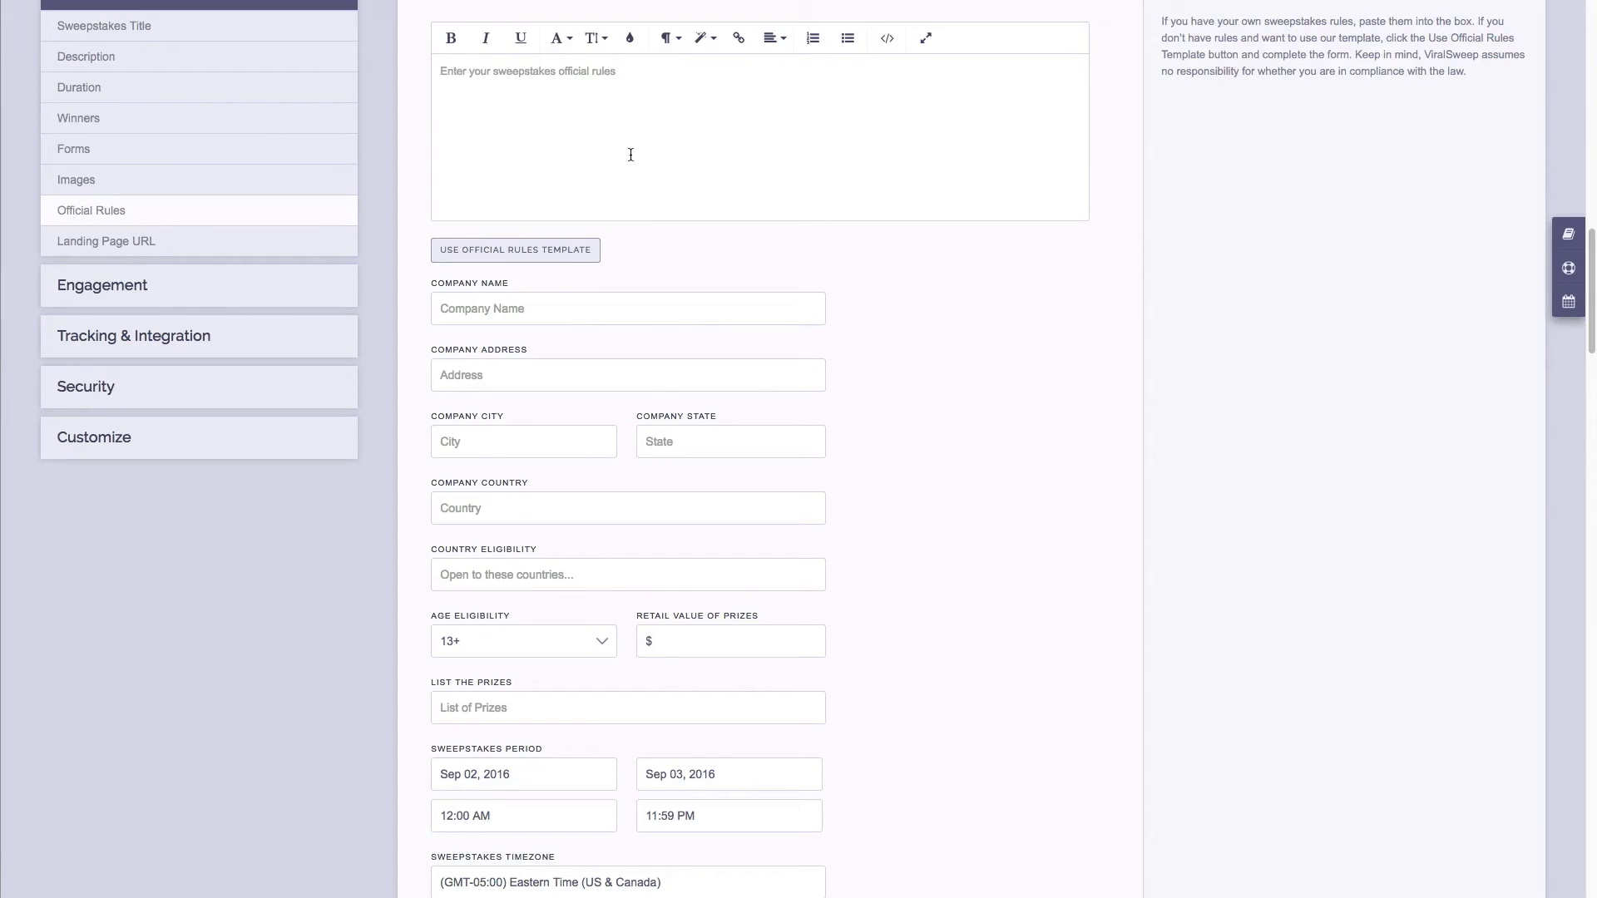
scroll(630, 155, down, 10)
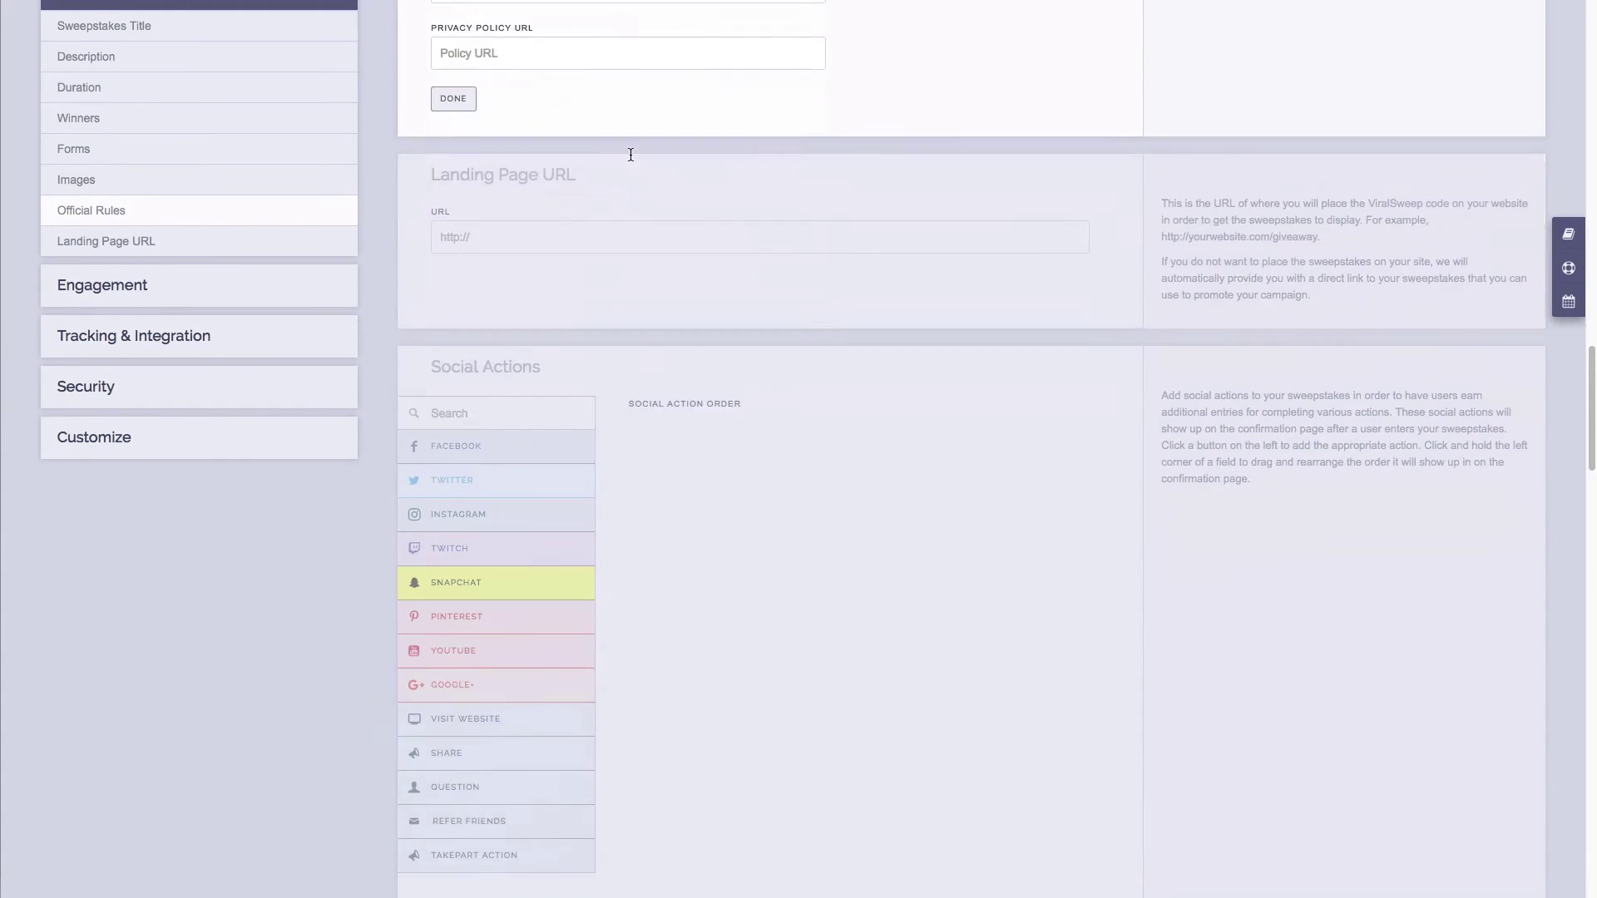
click(581, 231)
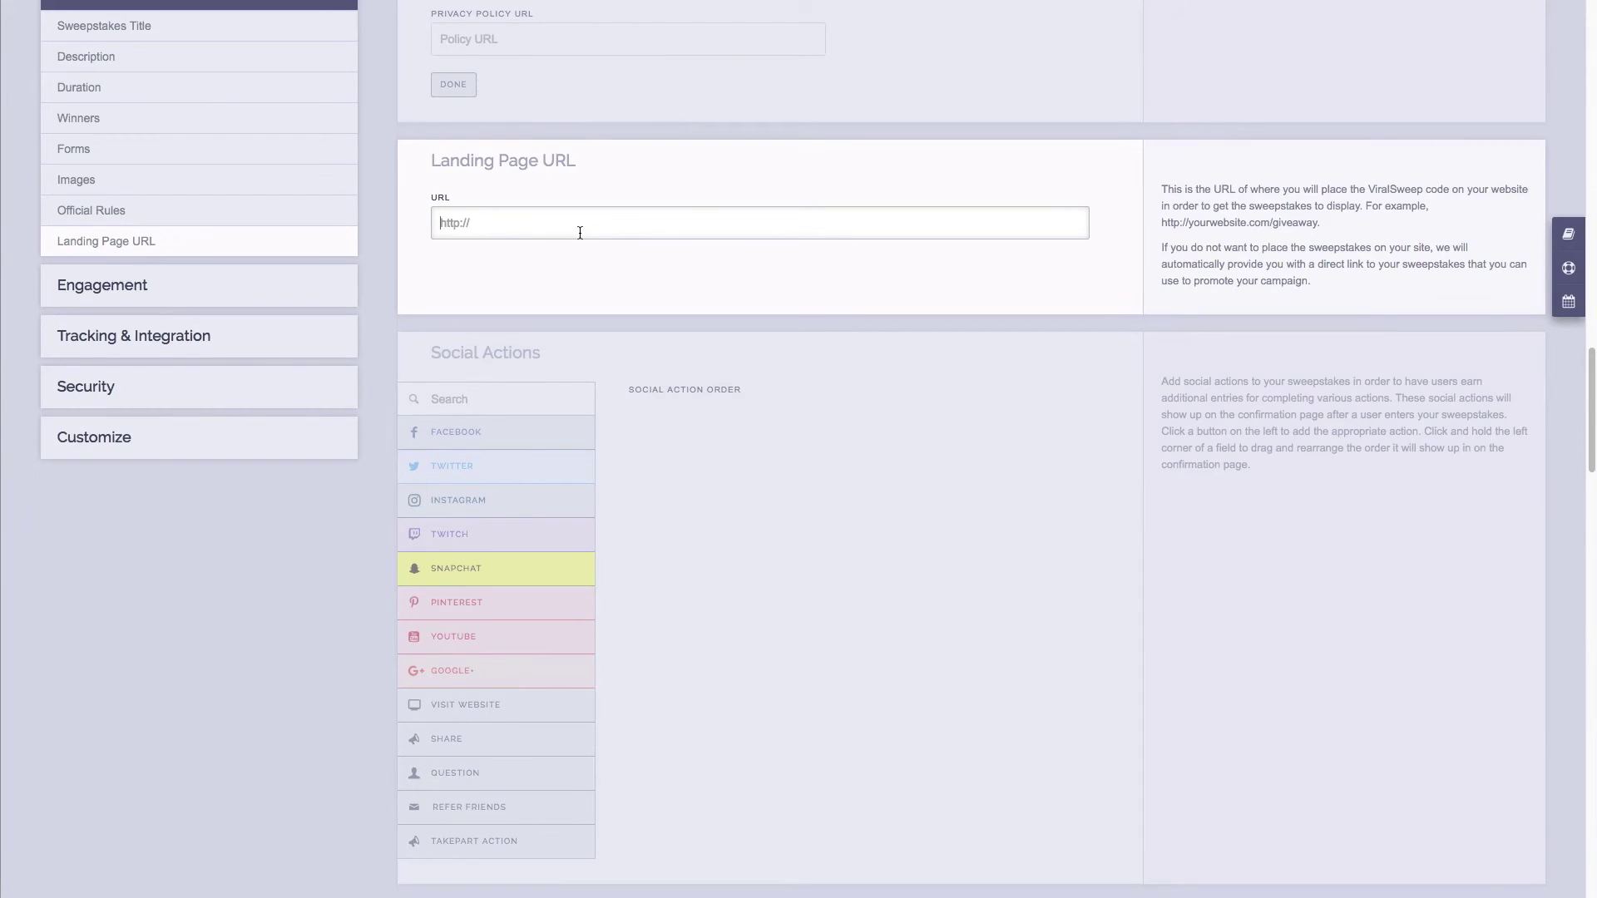
- Add an Instagram follow action for instagram.com/nike worth 5 bonus entries
scroll(580, 233, down, 4)
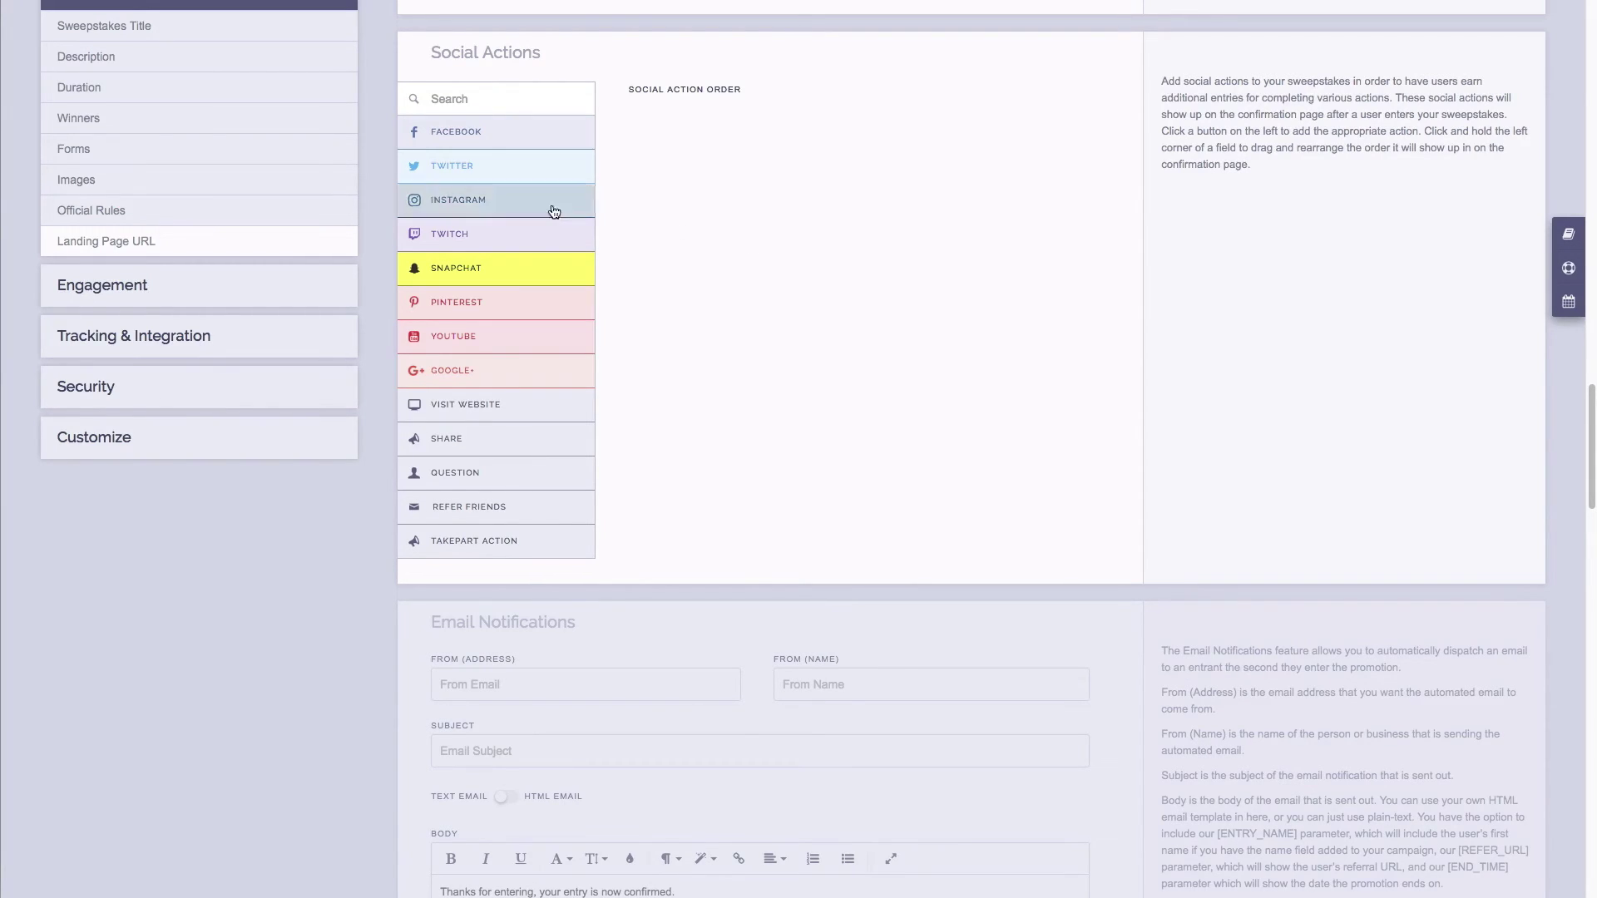
click(515, 201)
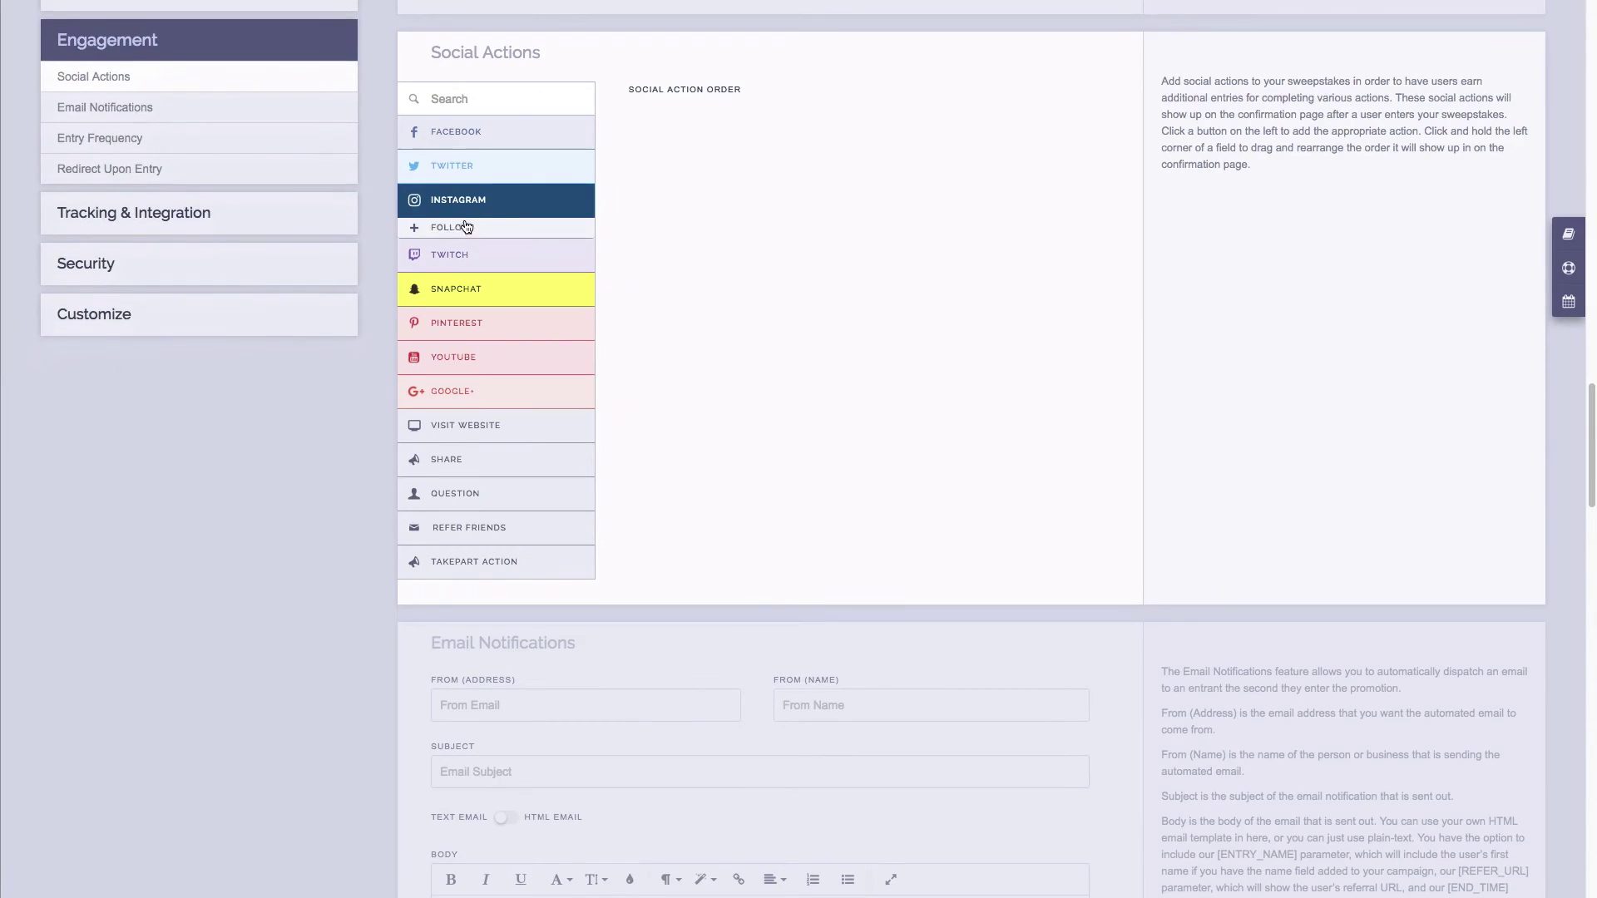
click(463, 229)
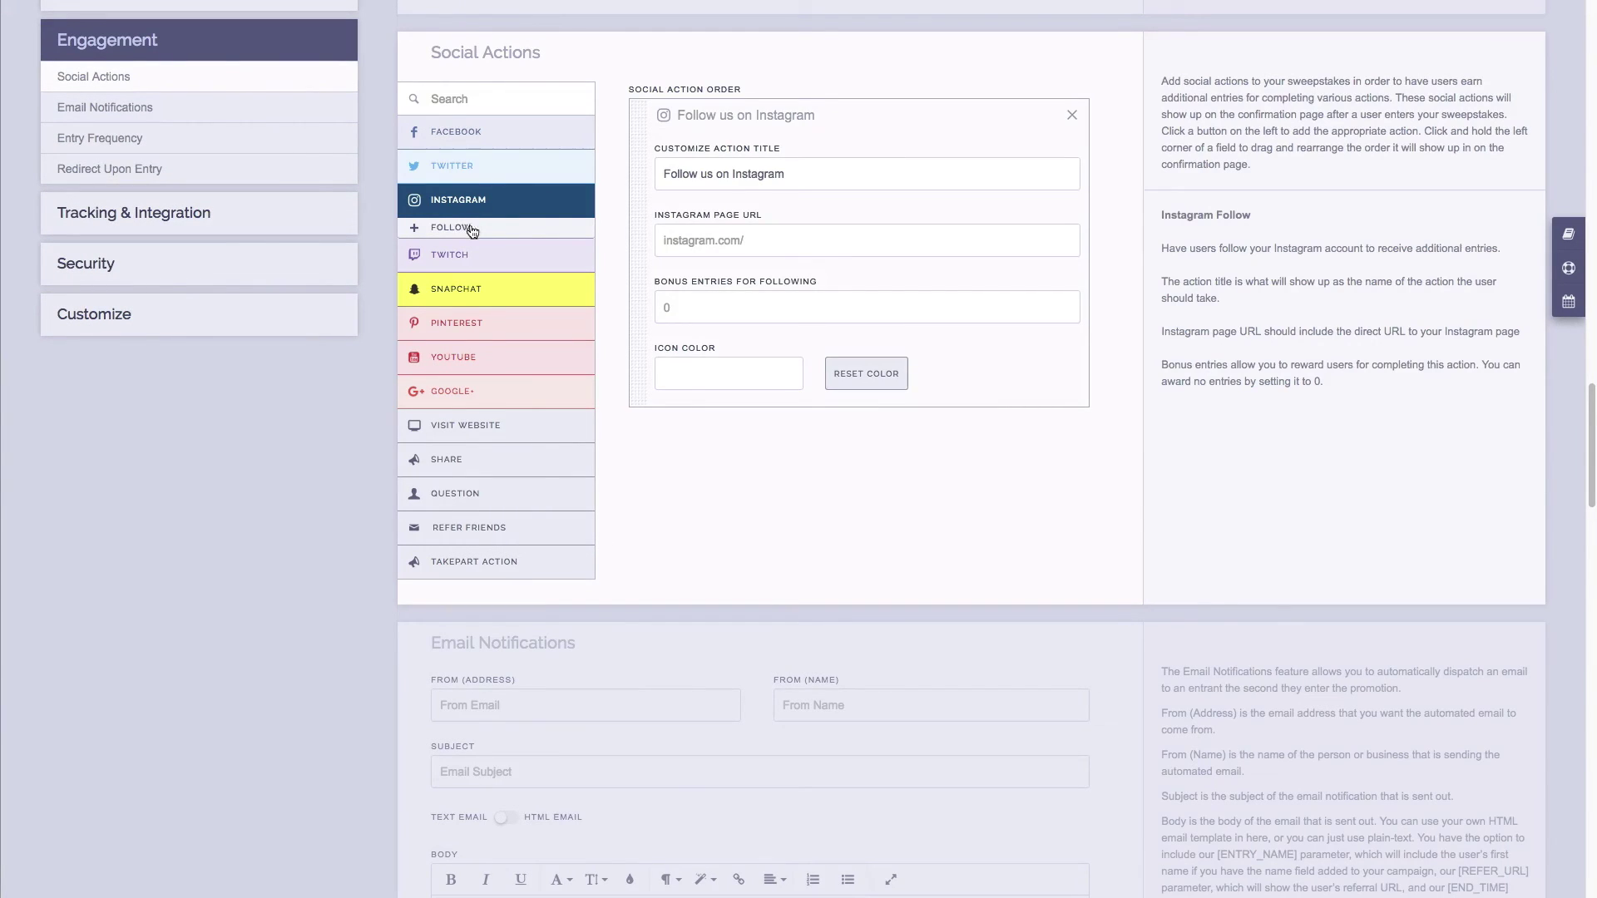
click(703, 240)
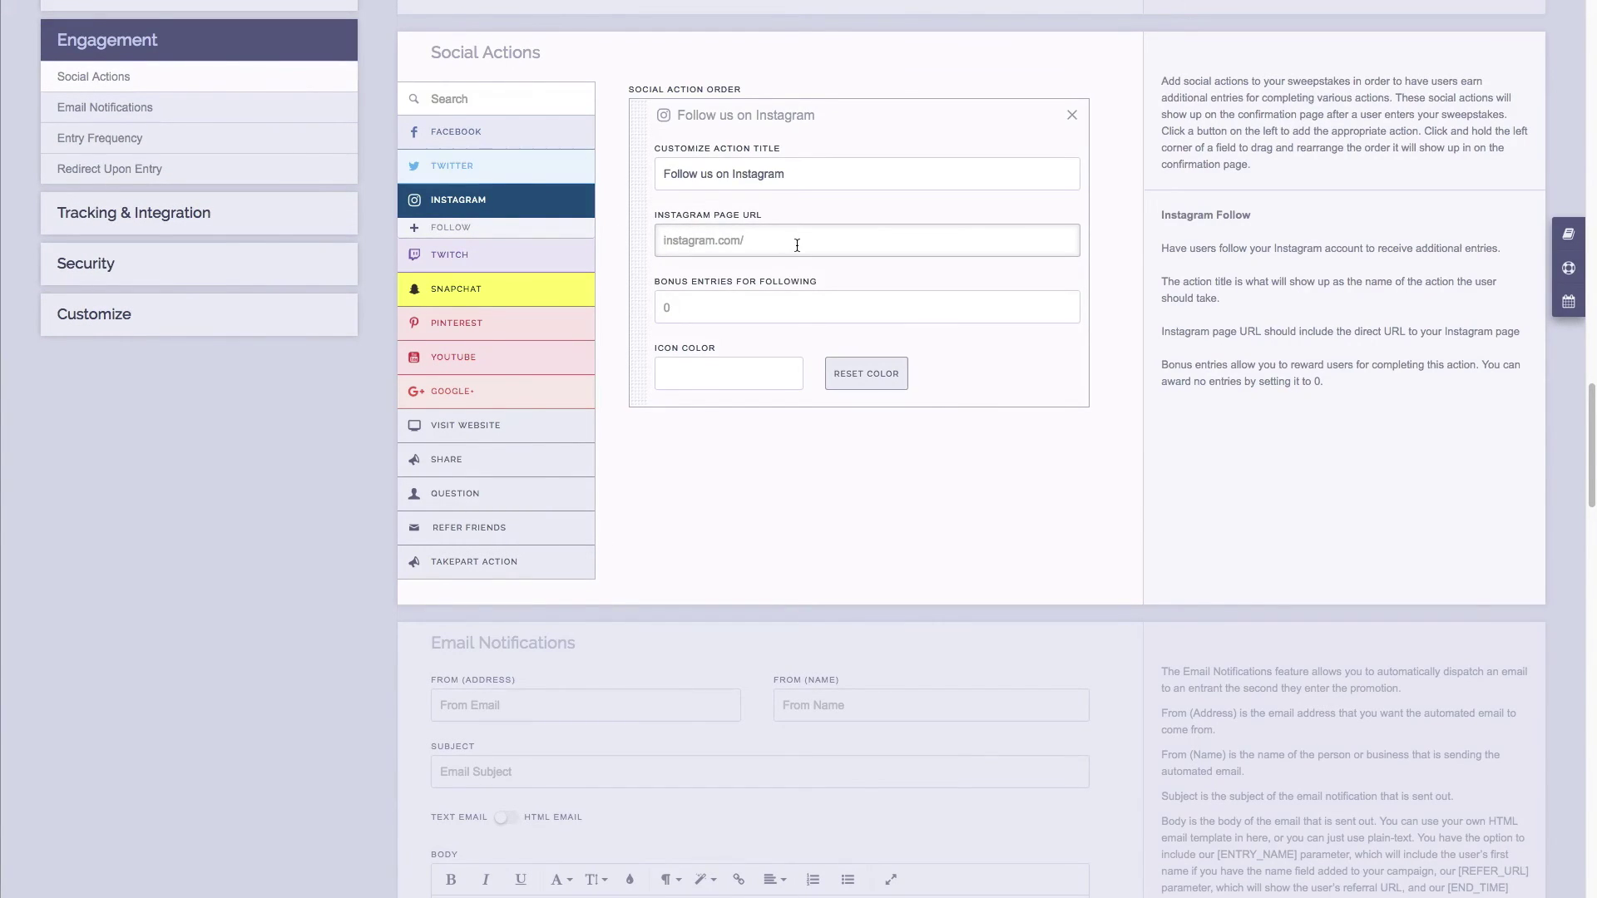
text(instagram.com/nike)
click(765, 312)
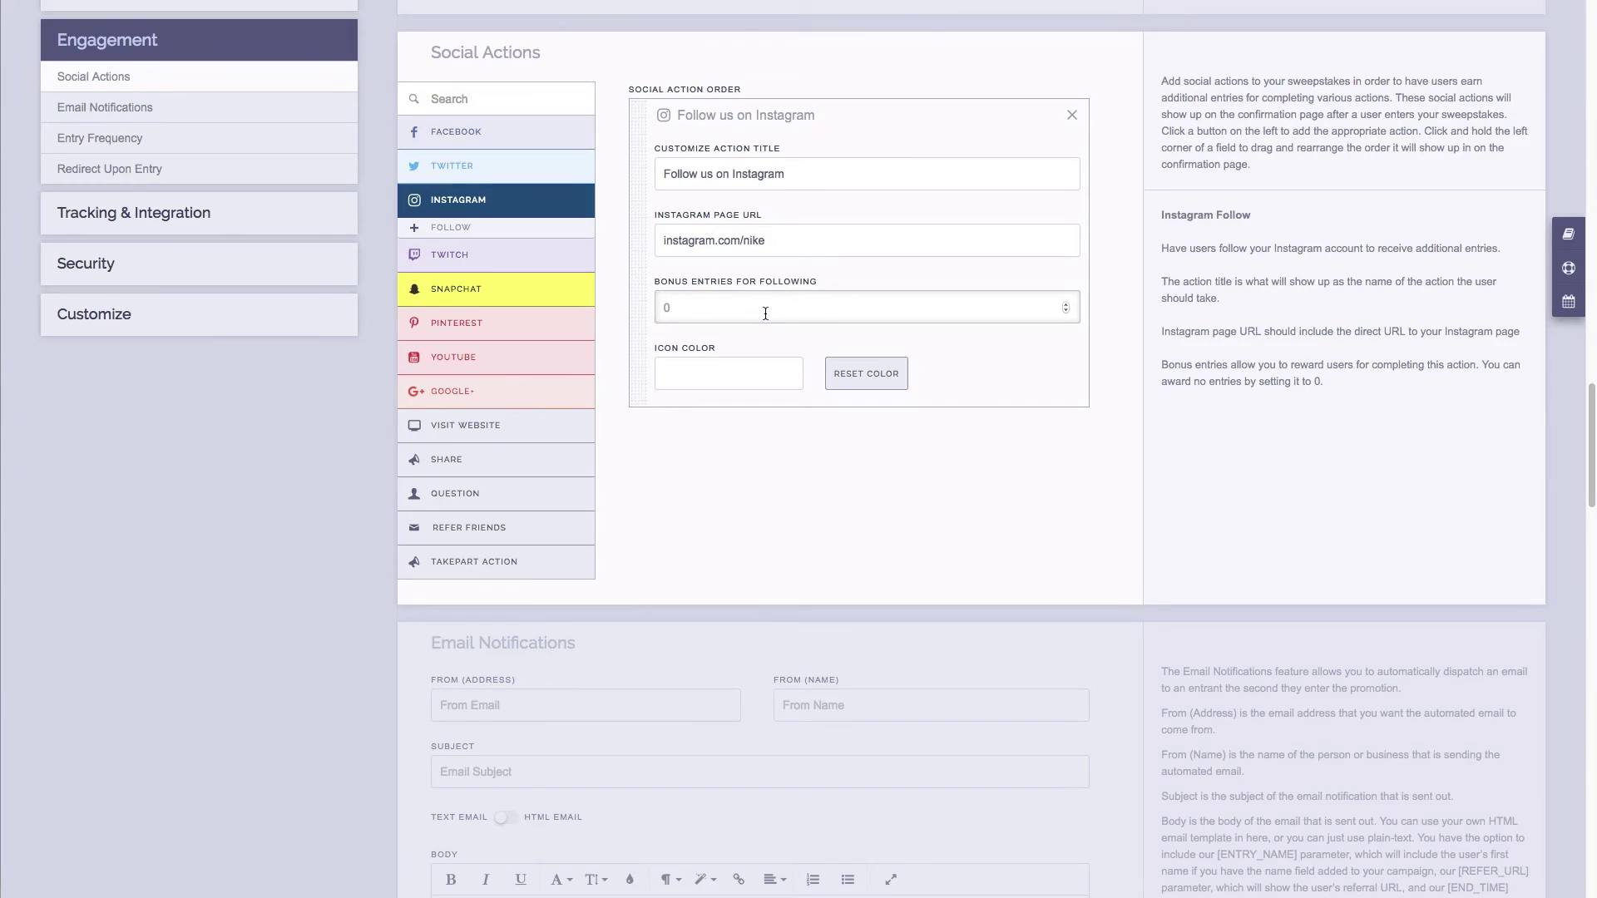
text(5)
click(770, 374)
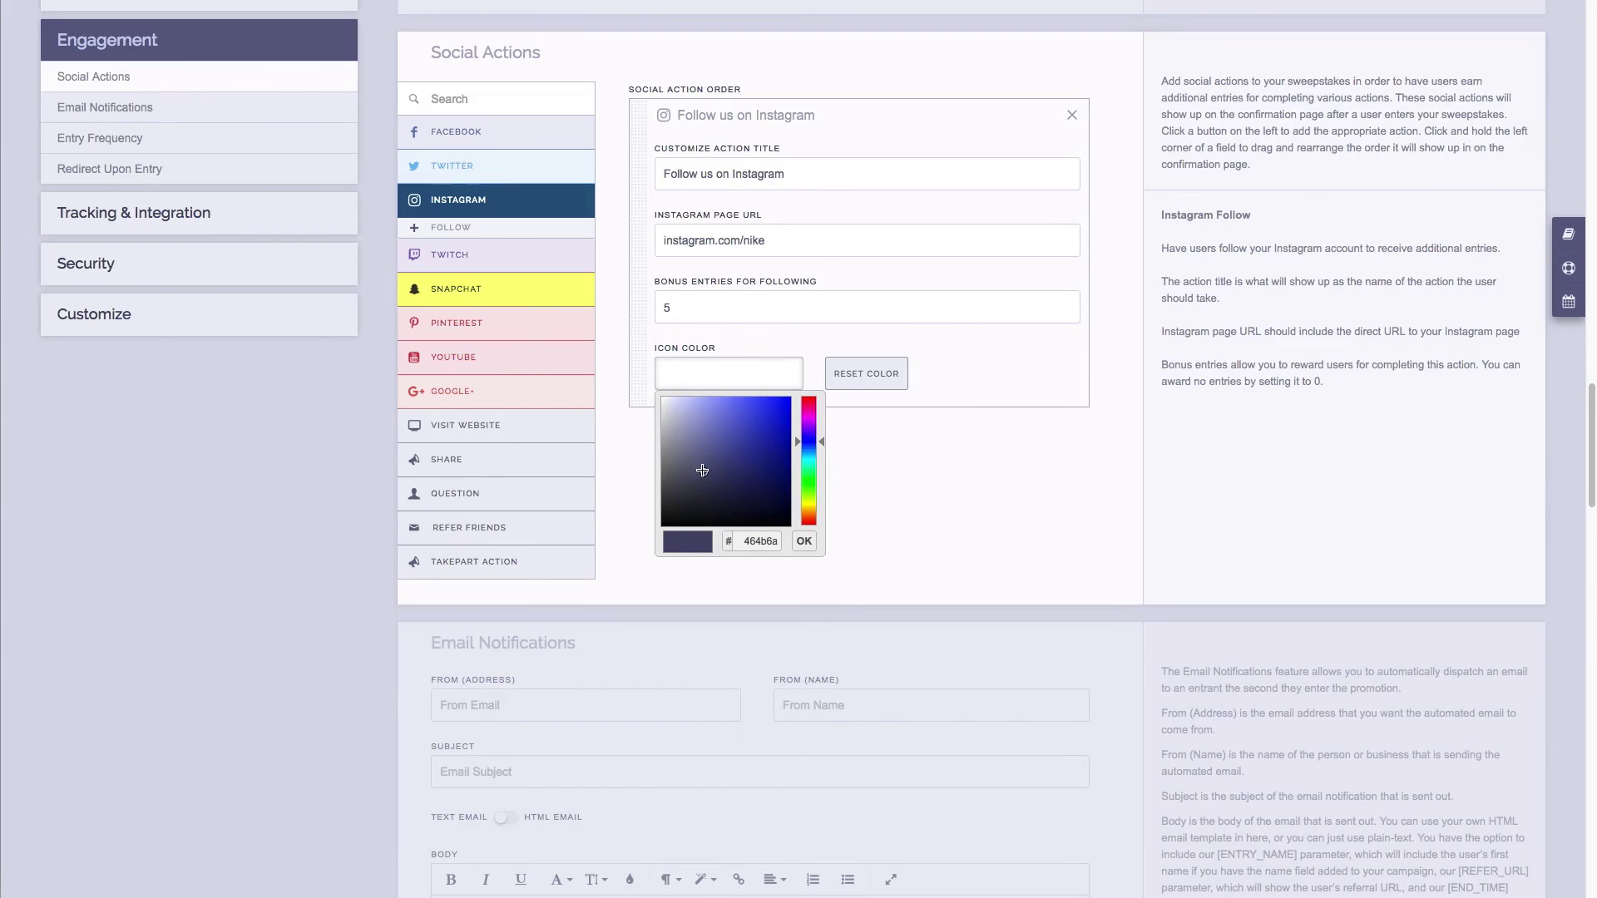
click(907, 477)
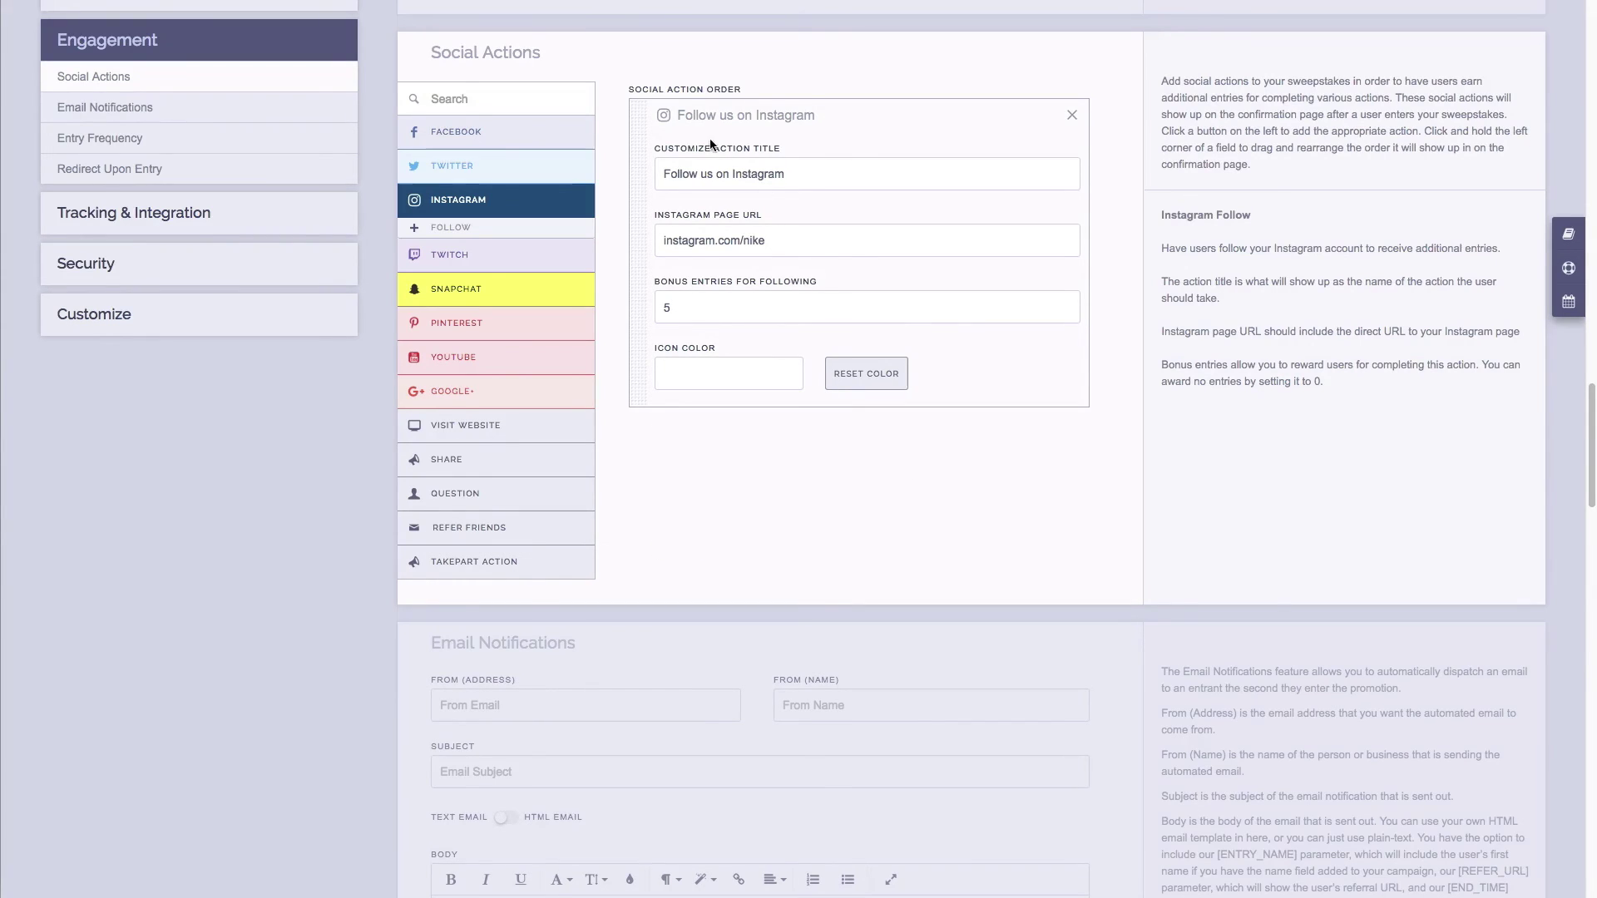
- Add a second Instagram follow, a Share on Twitter and a Visit Website action
click(452, 230)
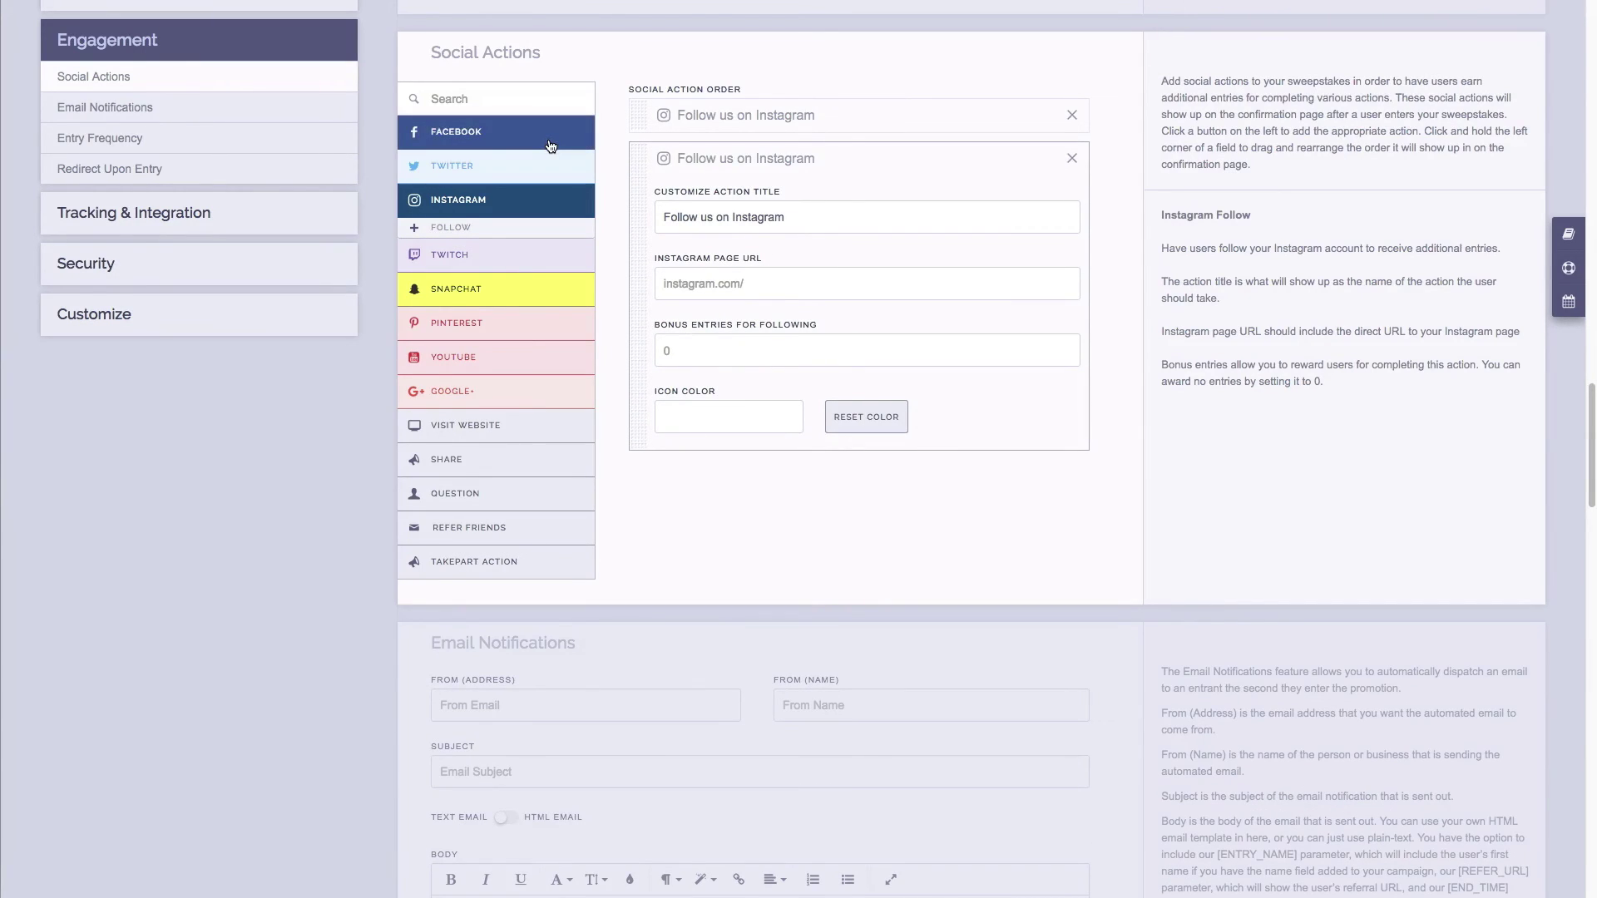
click(521, 172)
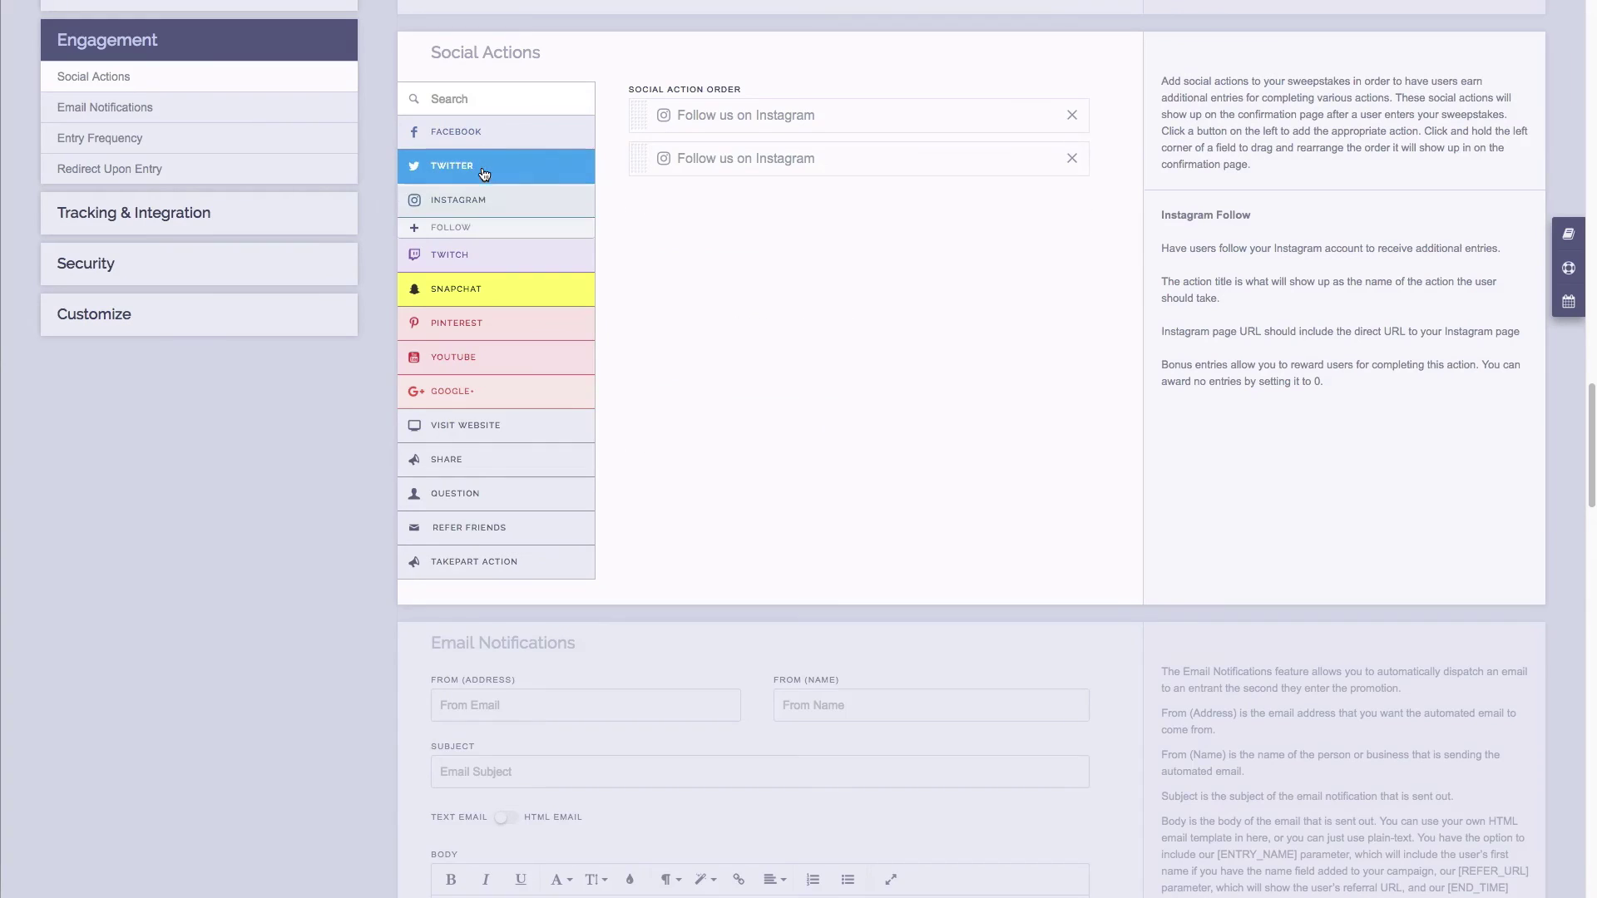
click(457, 194)
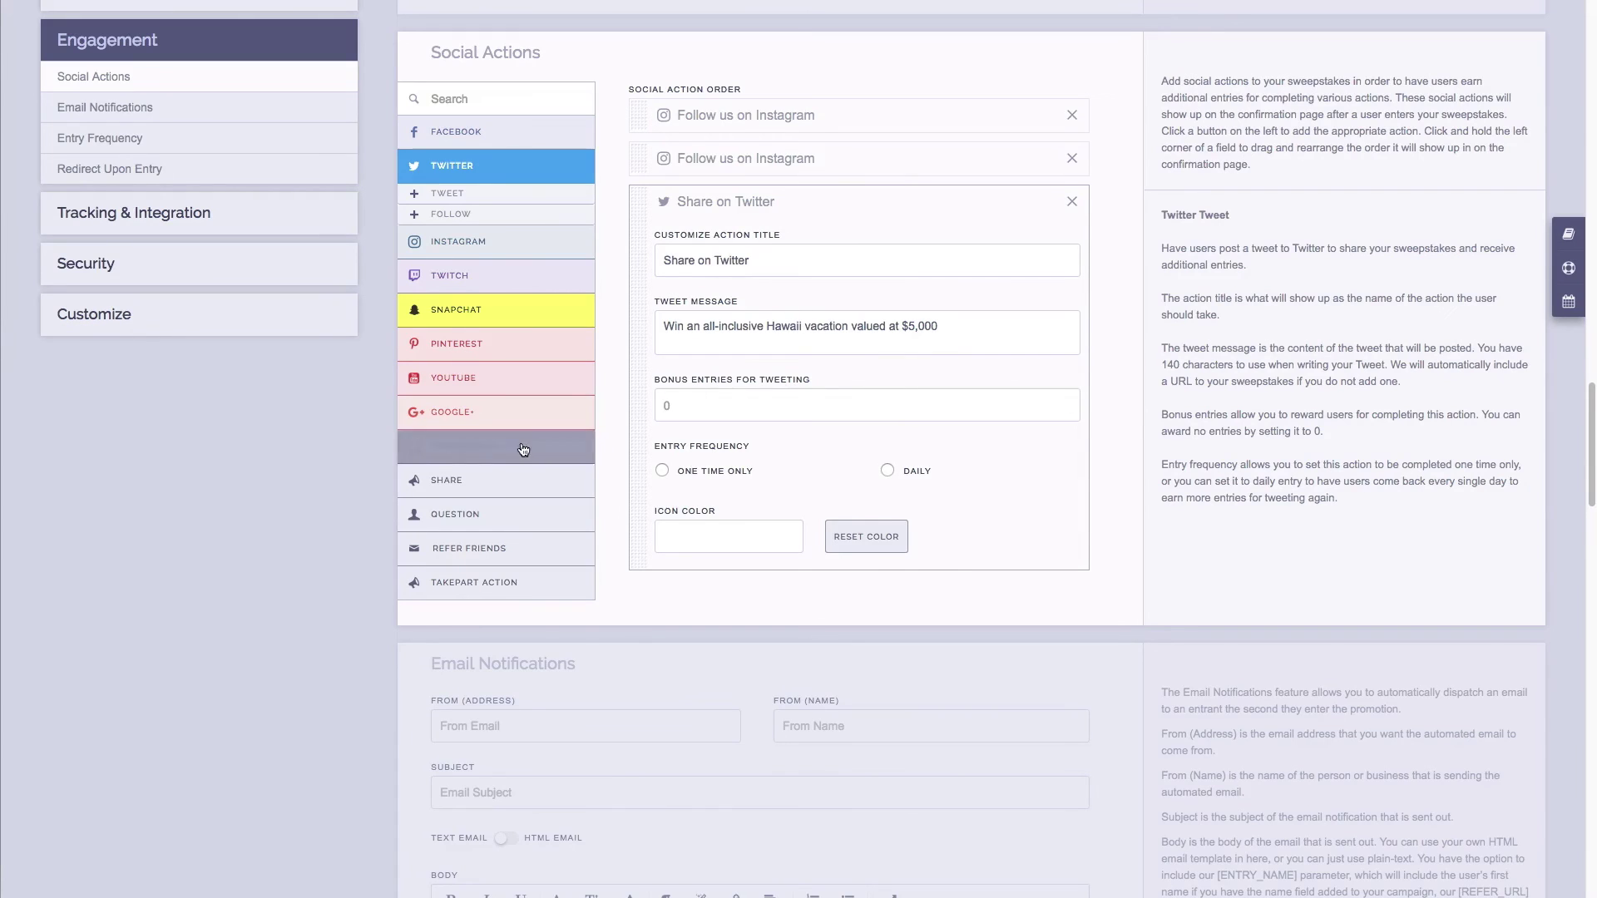
click(498, 450)
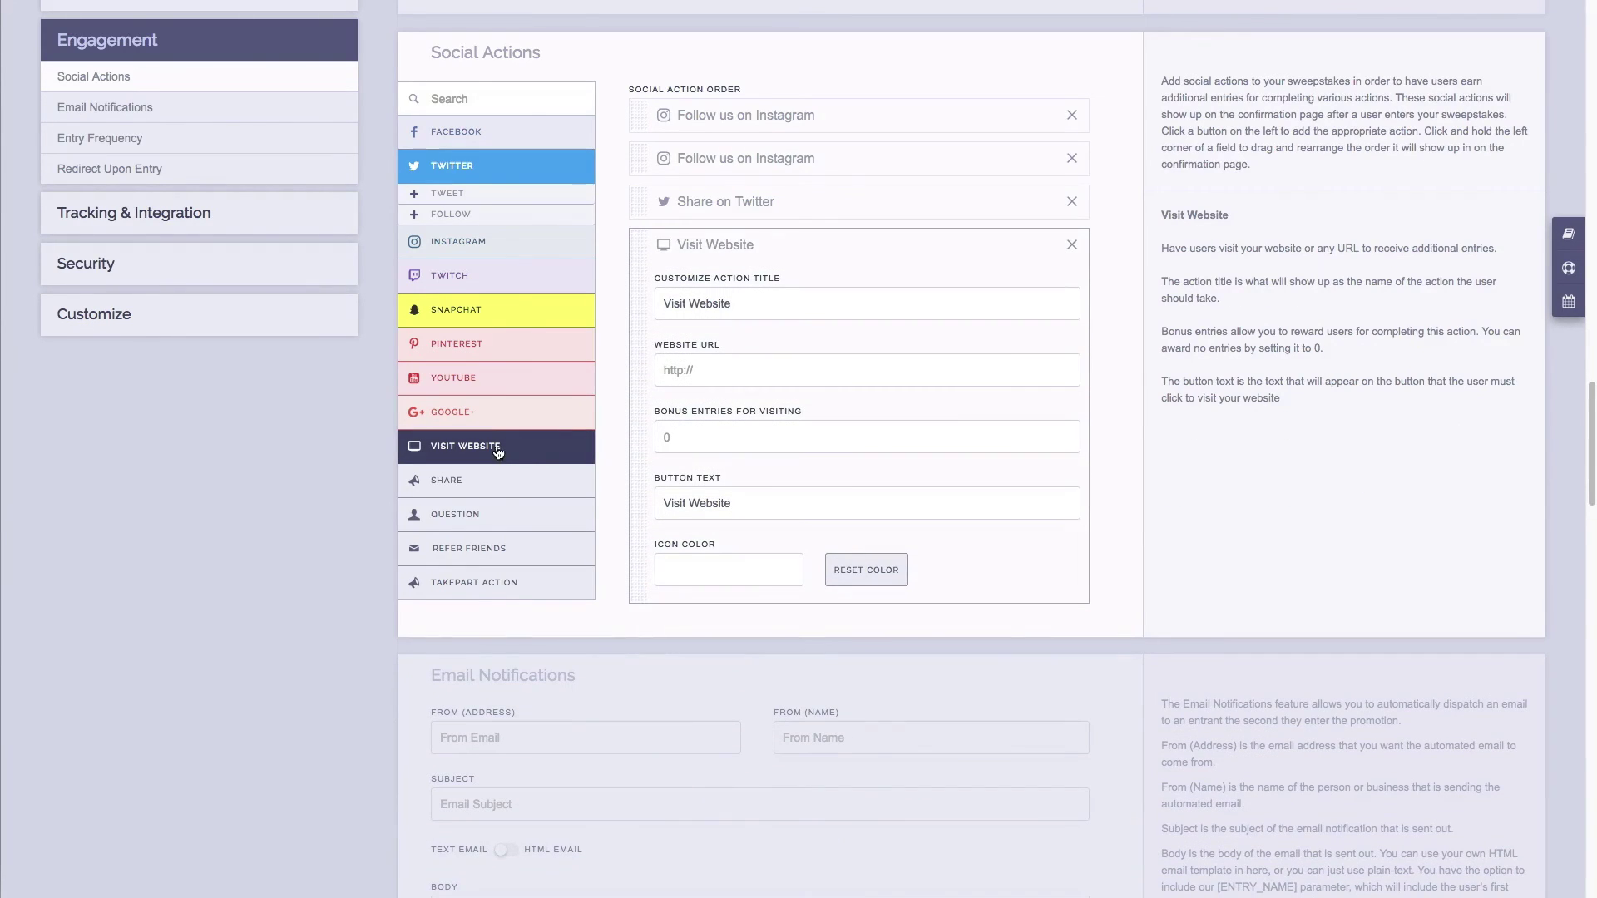
scroll(763, 368, down, 1)
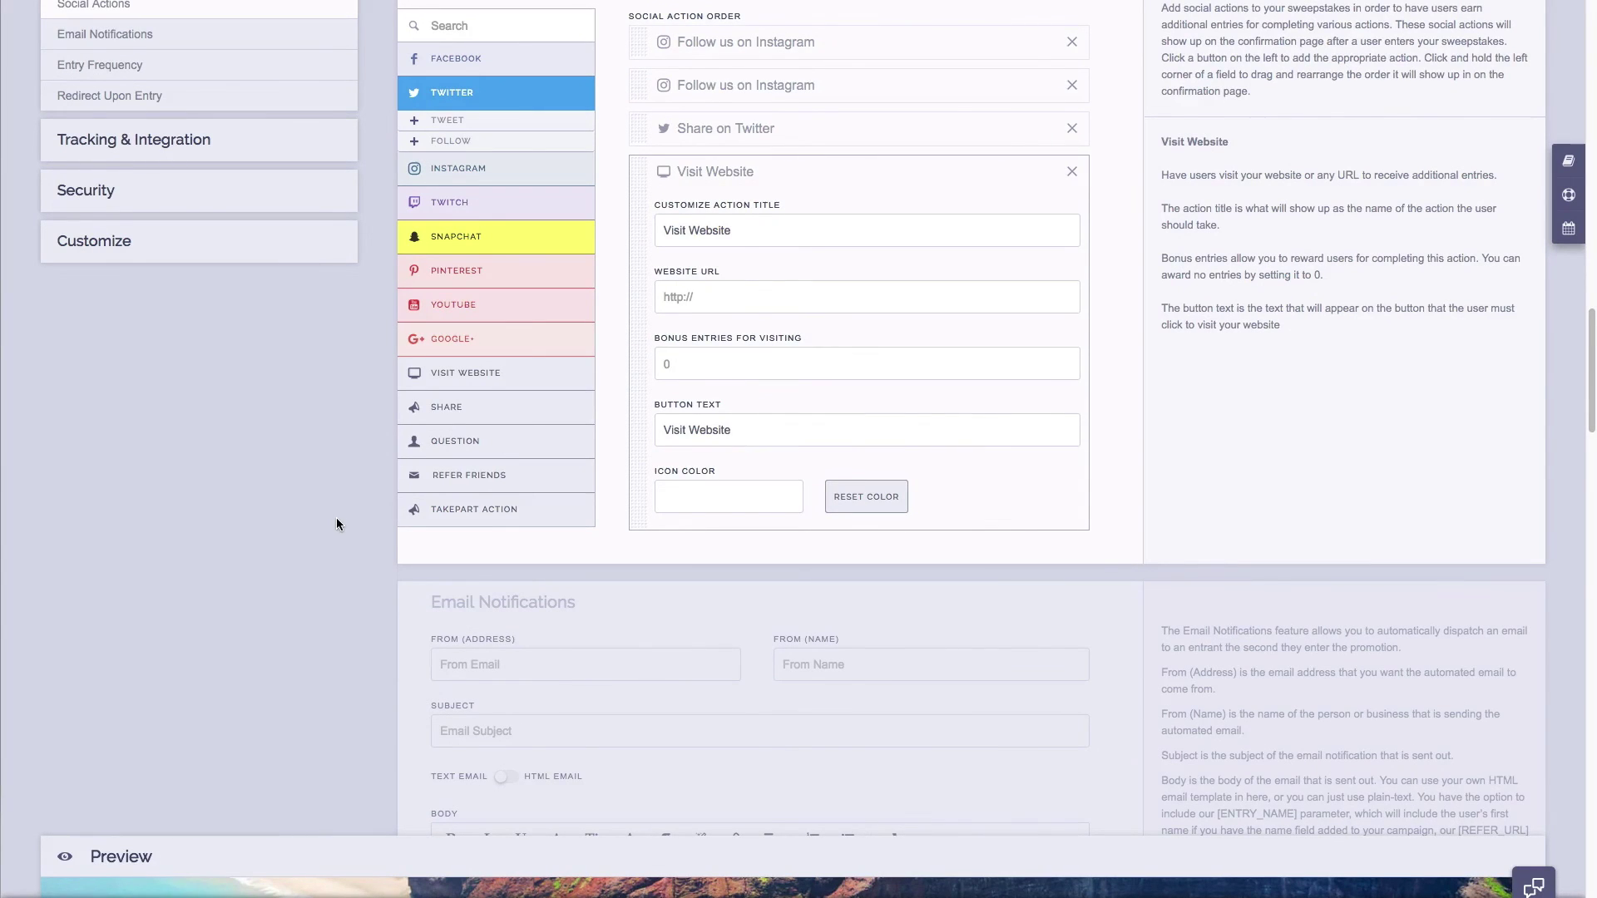
scroll(306, 799, up, 1)
- Preview the Post-Entry screen and expand the Instagram, Twitter and Visit Website action rows
click(347, 894)
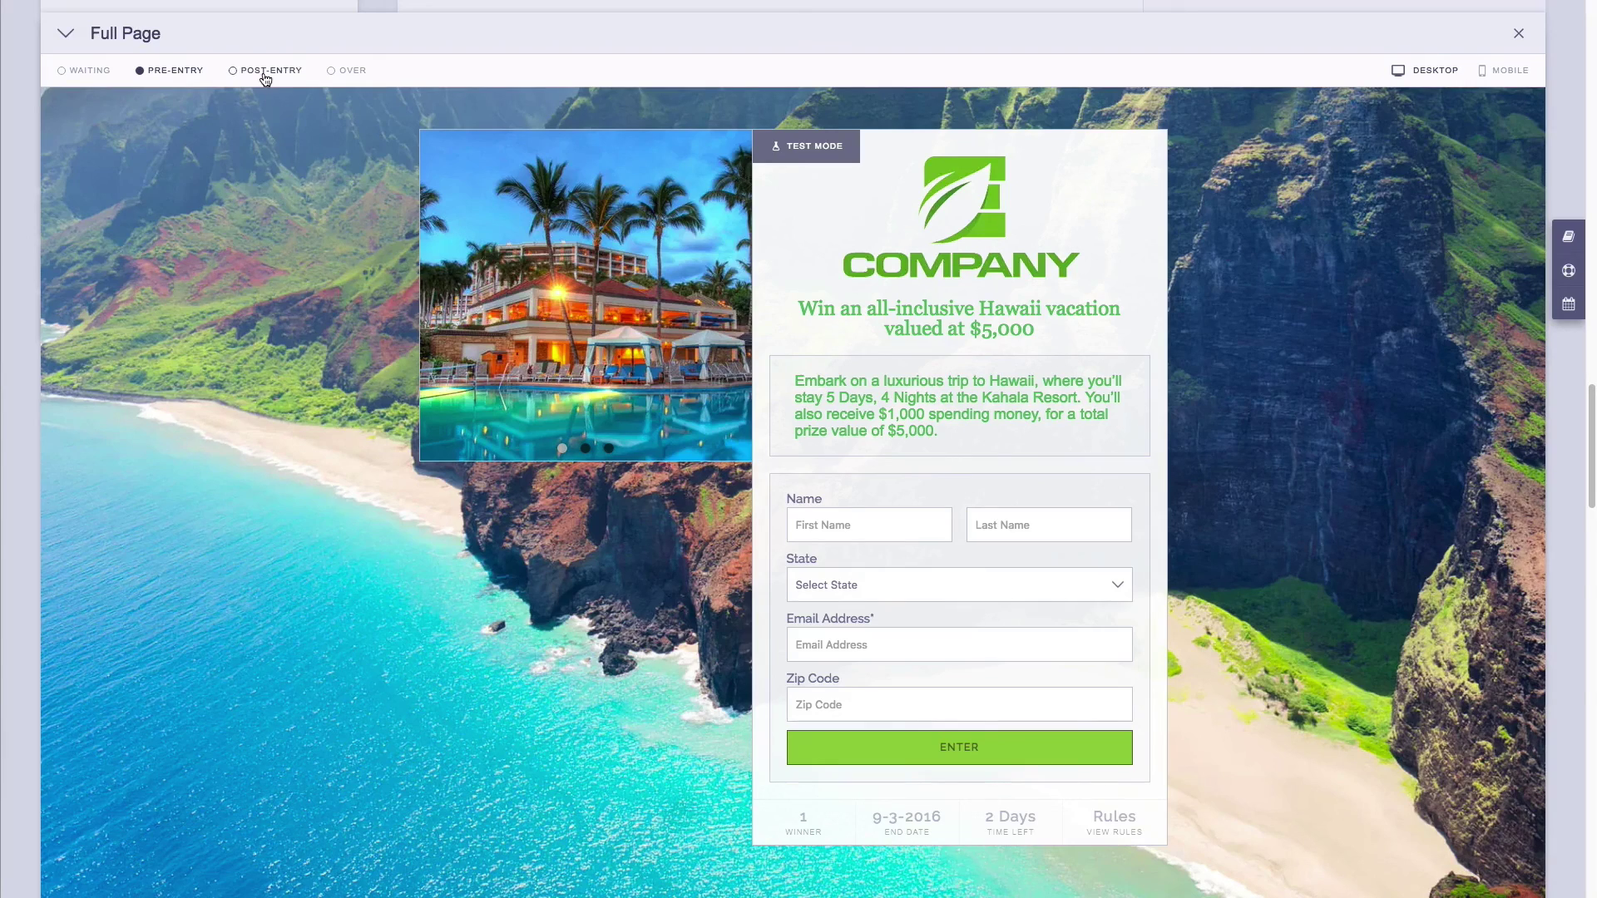
click(266, 72)
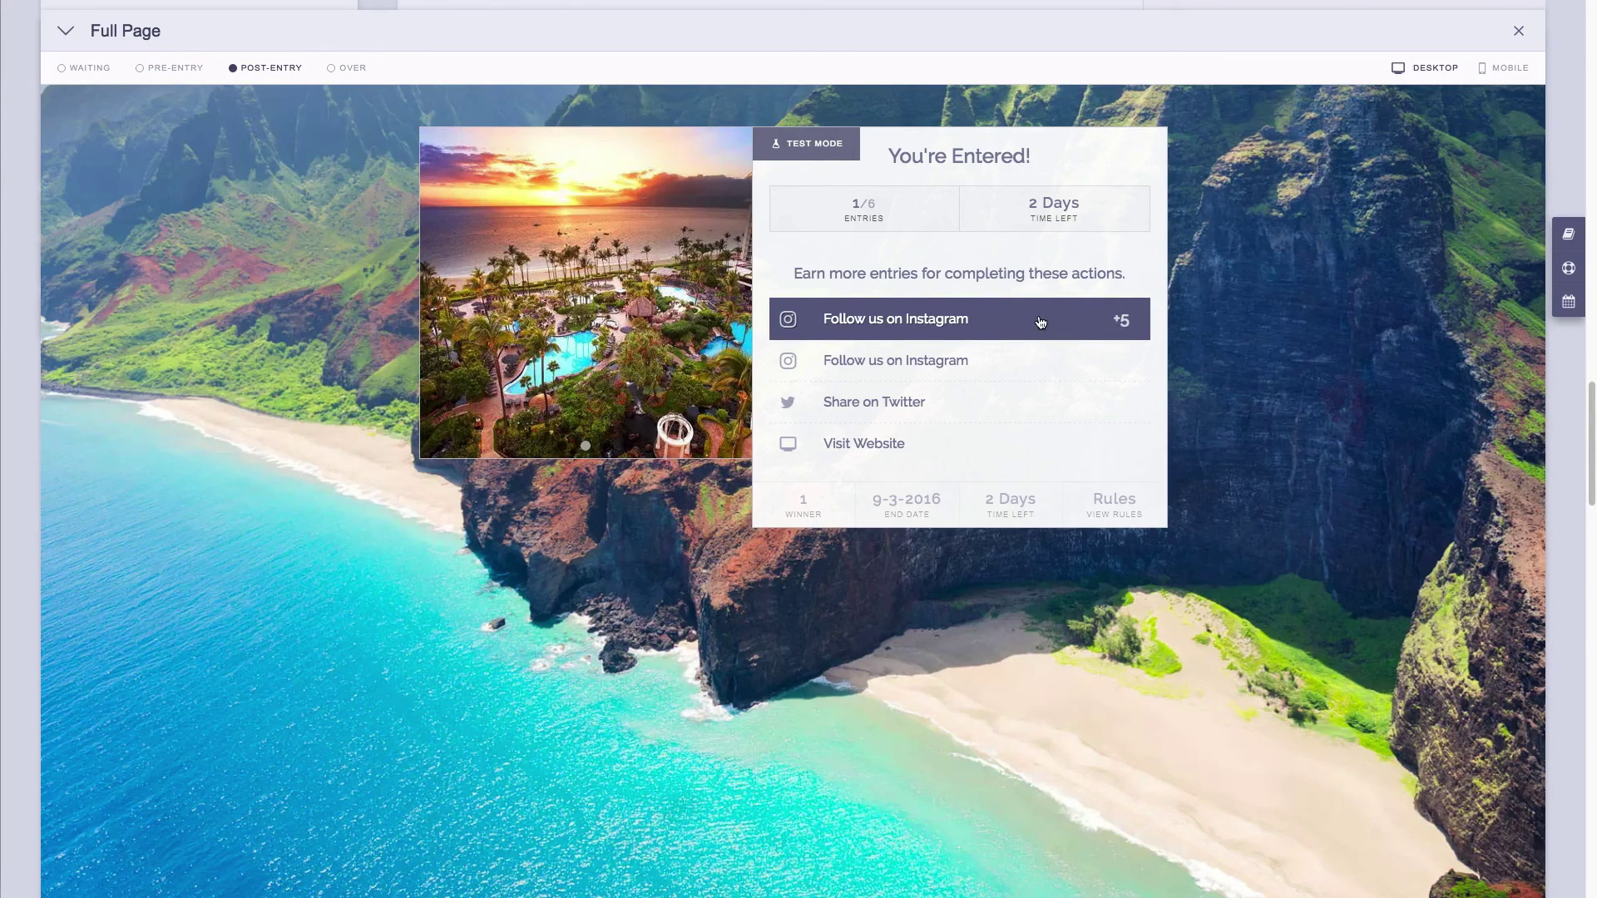
click(1040, 322)
click(1039, 322)
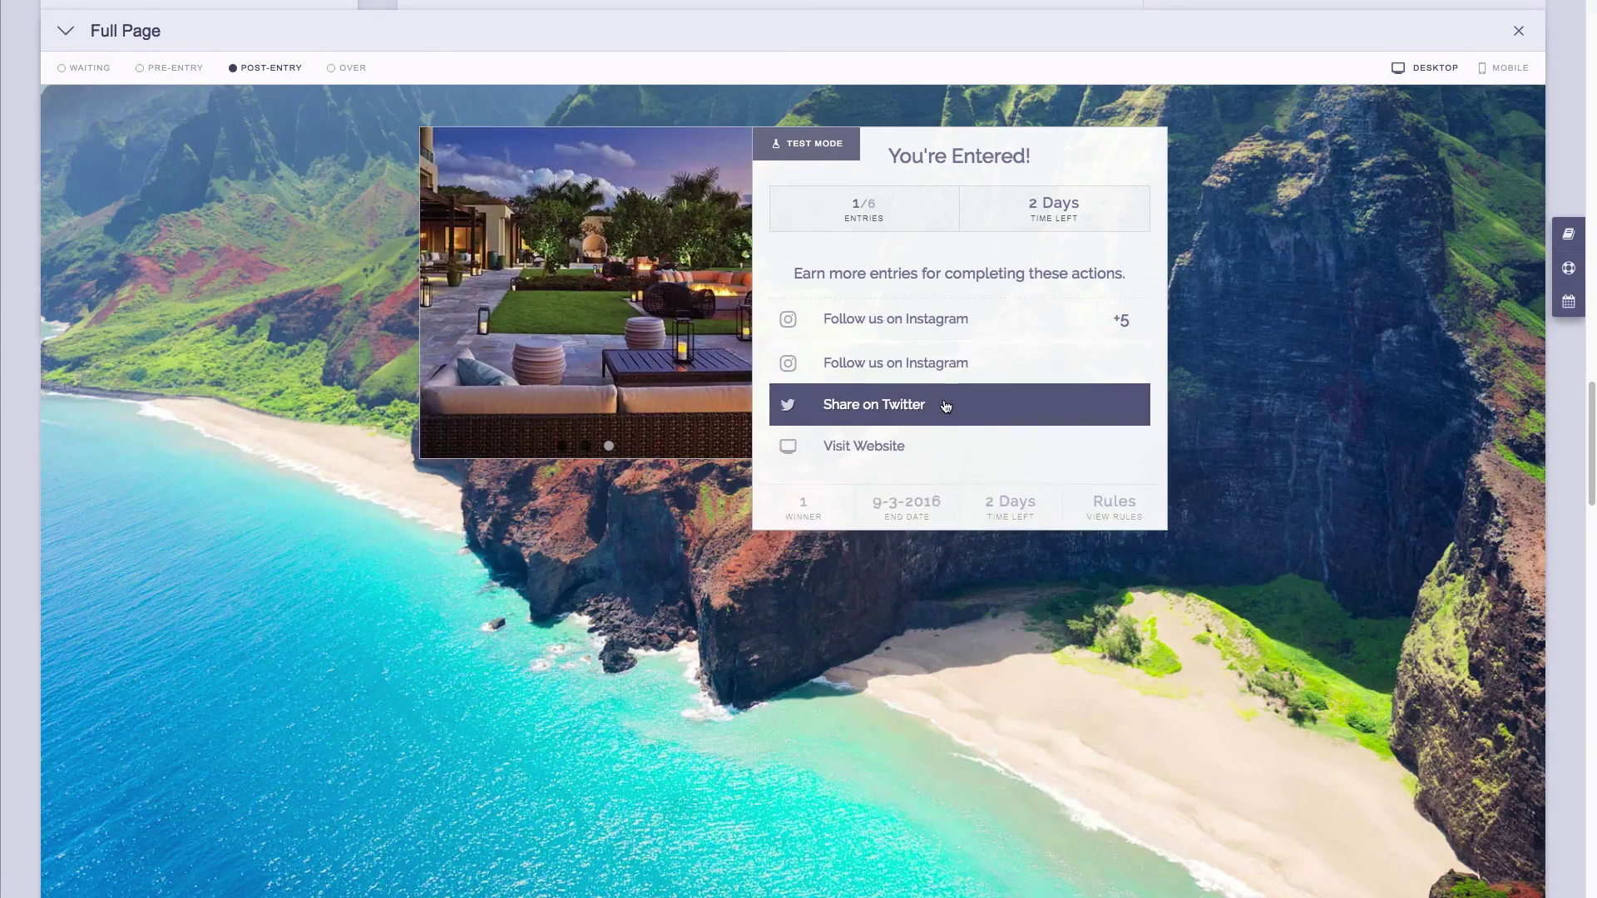
click(945, 406)
click(946, 406)
click(938, 438)
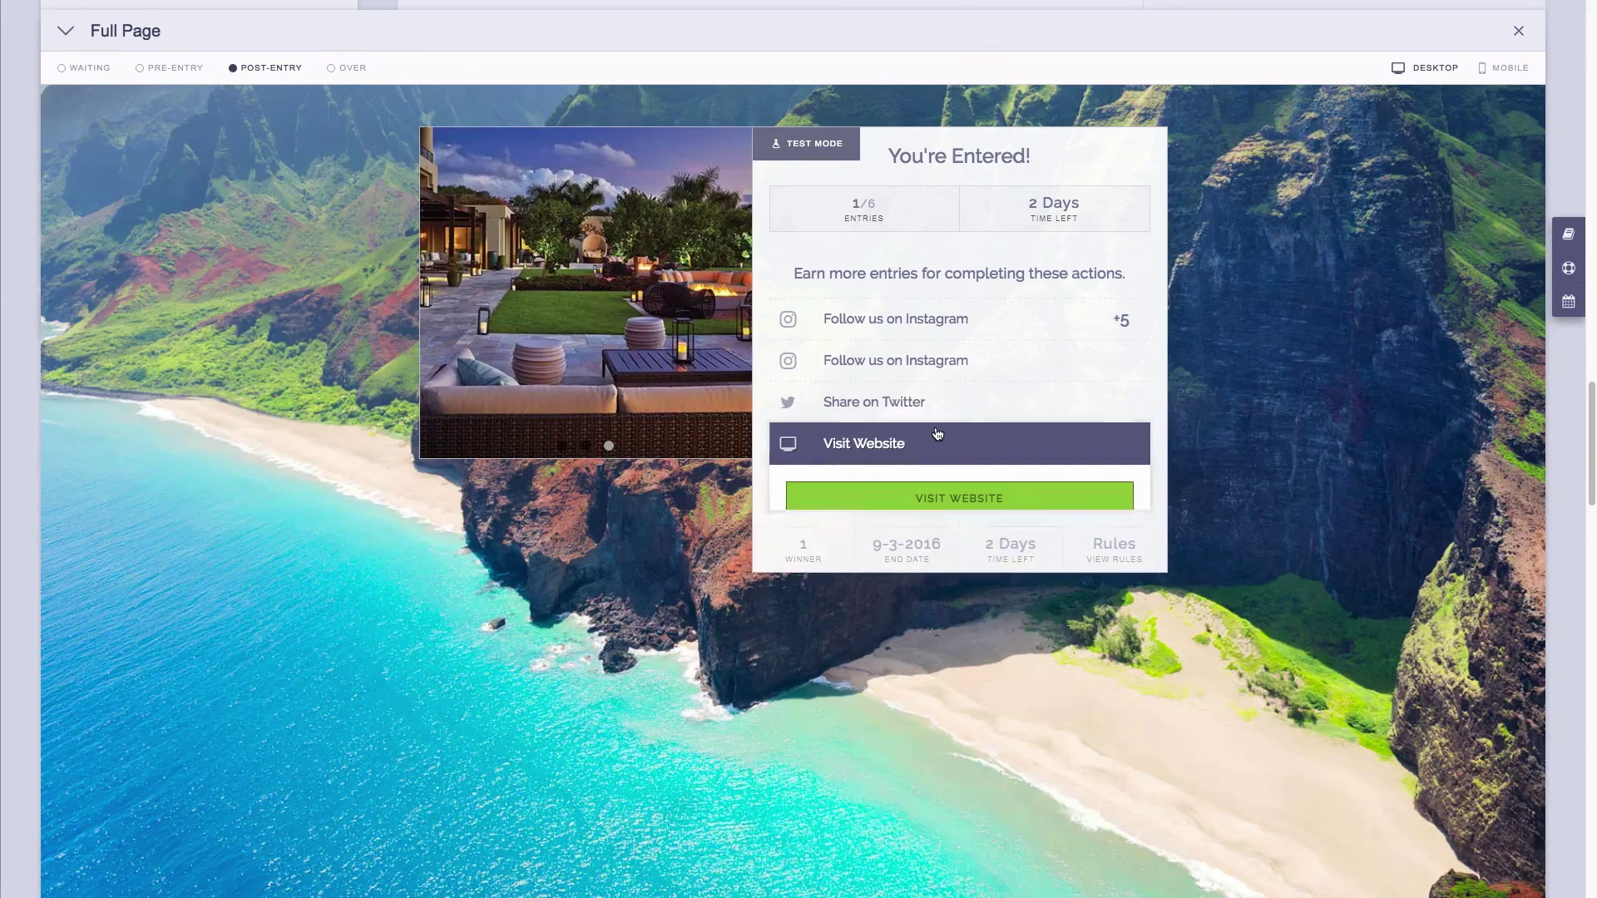
click(938, 434)
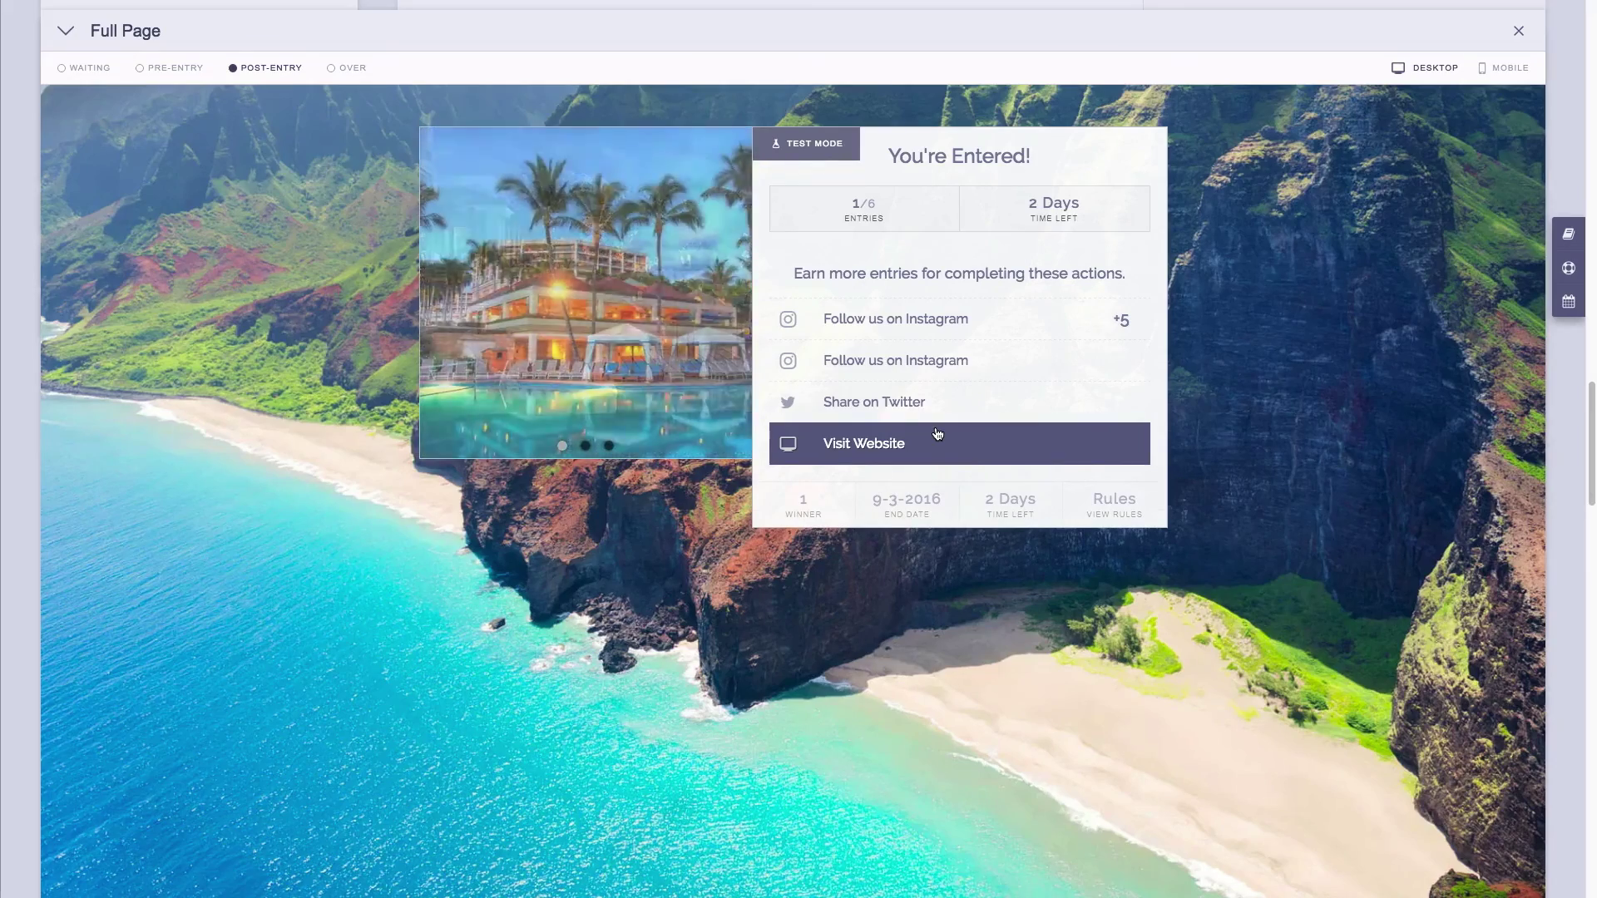